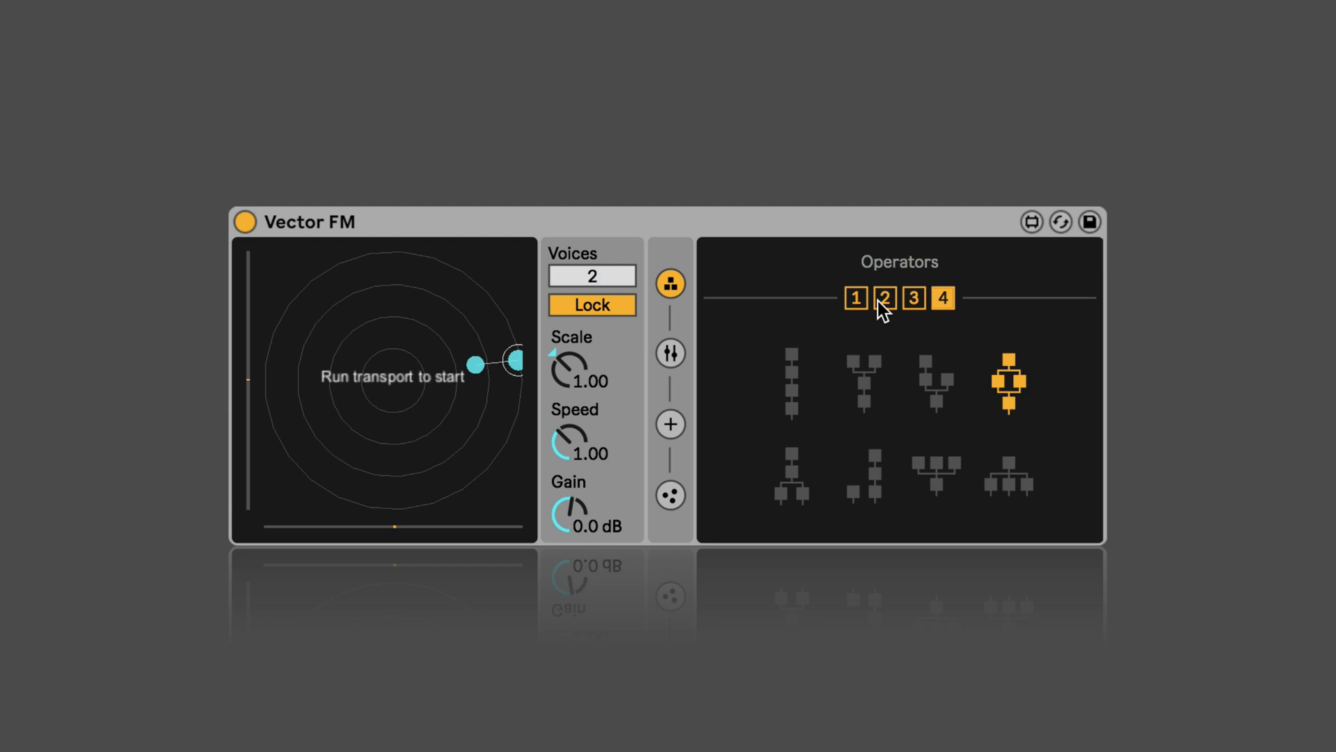
Step: Audition several operator algorithms in Vector FM, then return to the original one
click(934, 376)
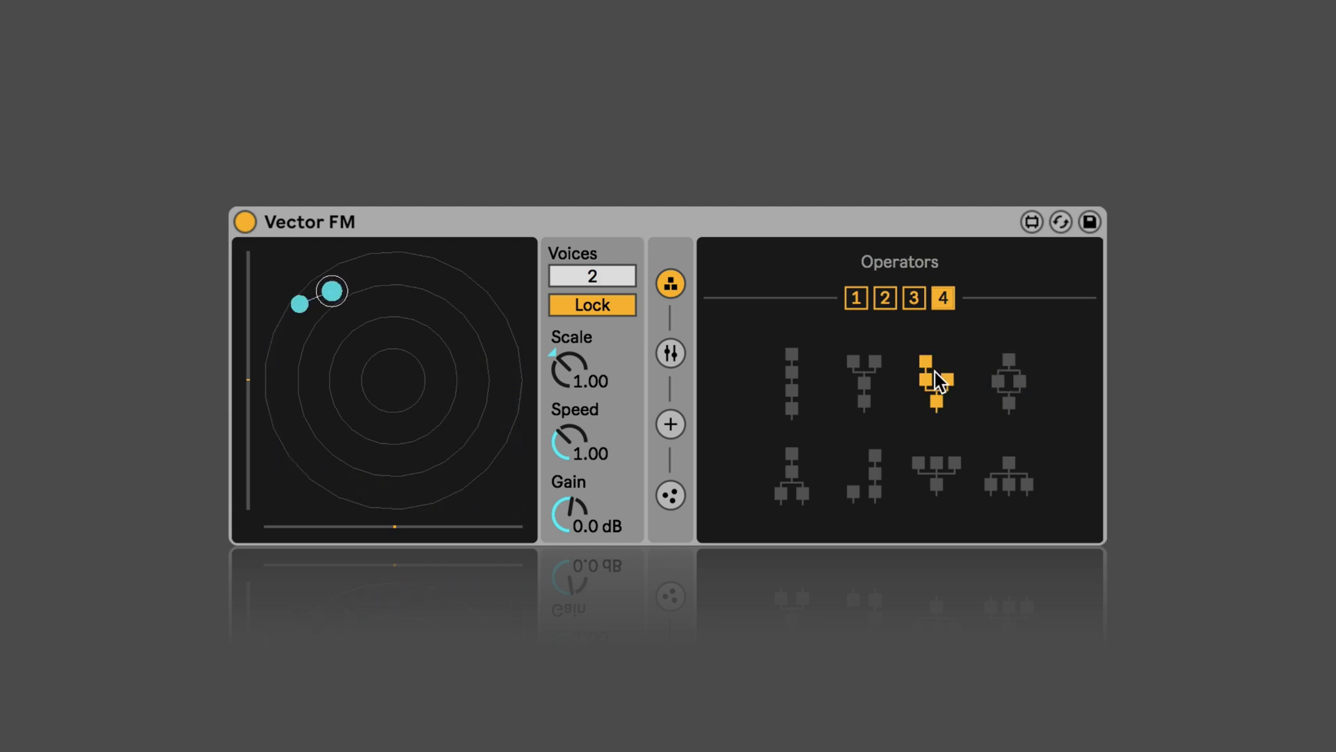
click(1003, 483)
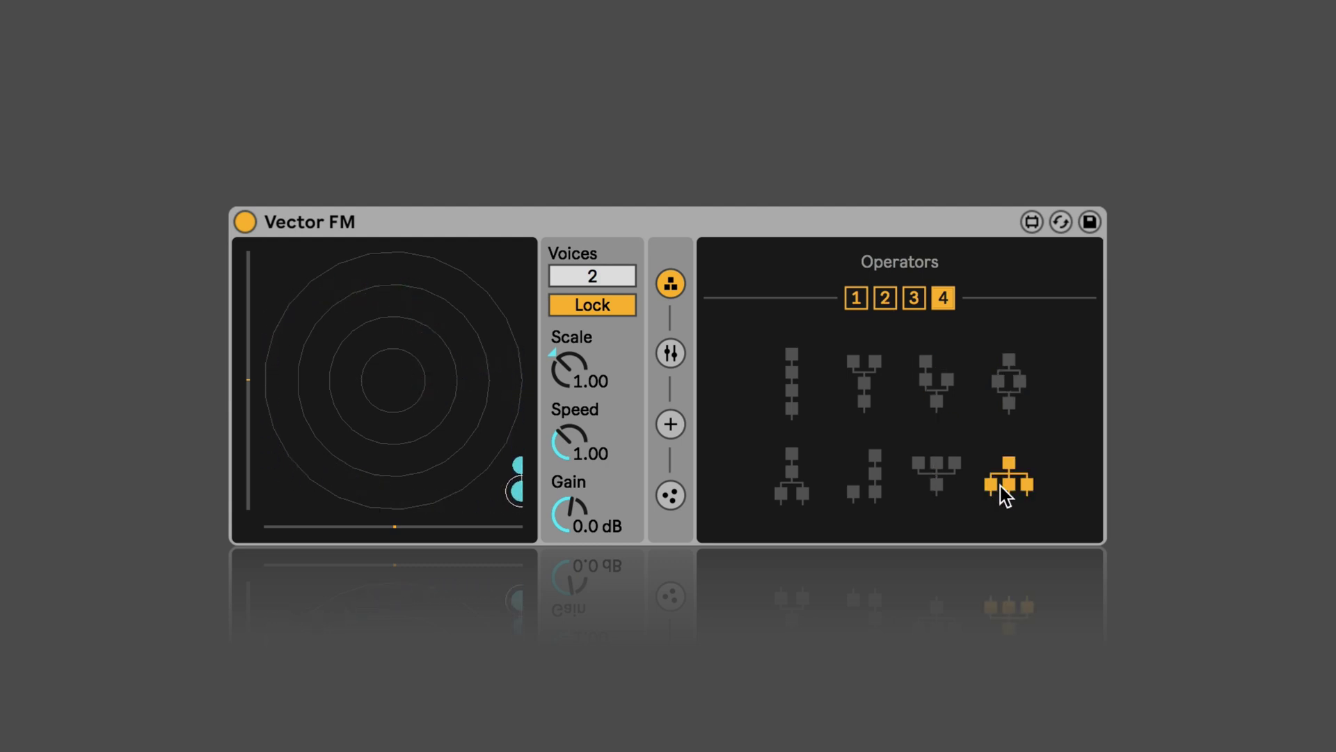
click(794, 475)
click(851, 367)
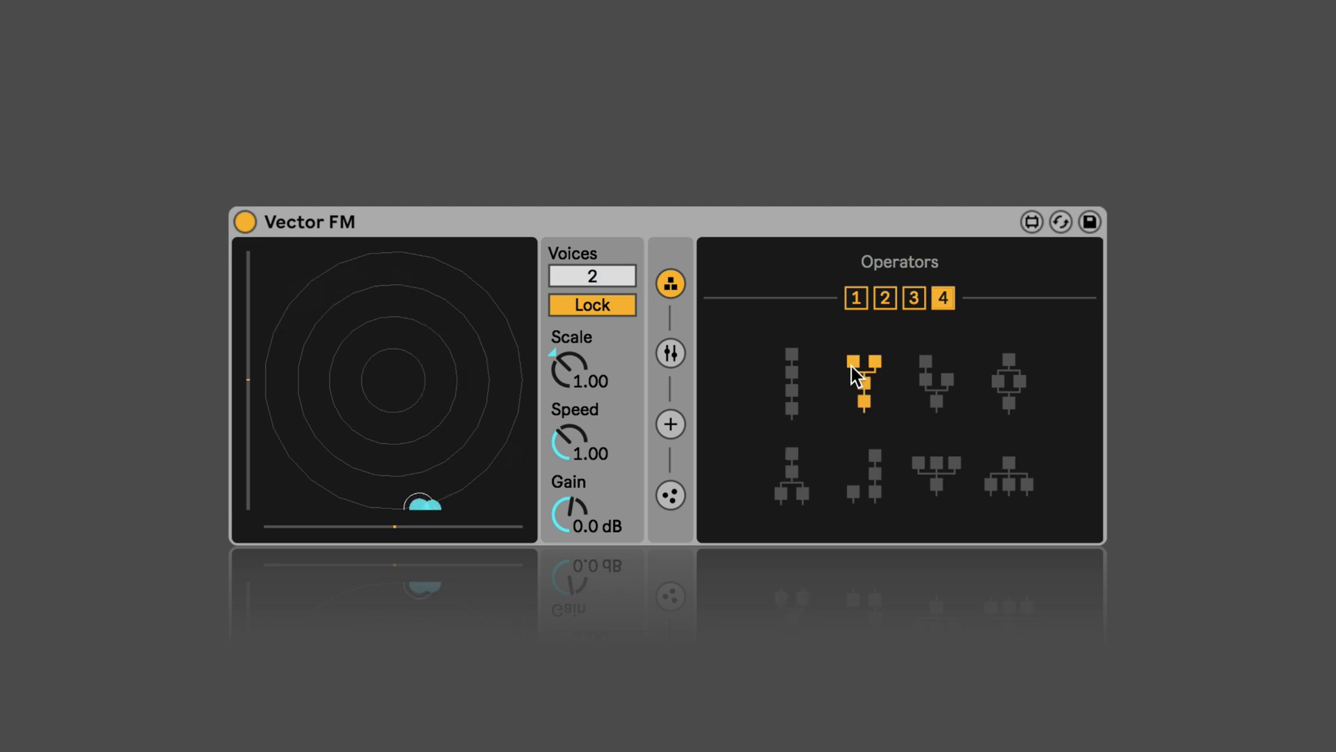
click(882, 468)
click(946, 471)
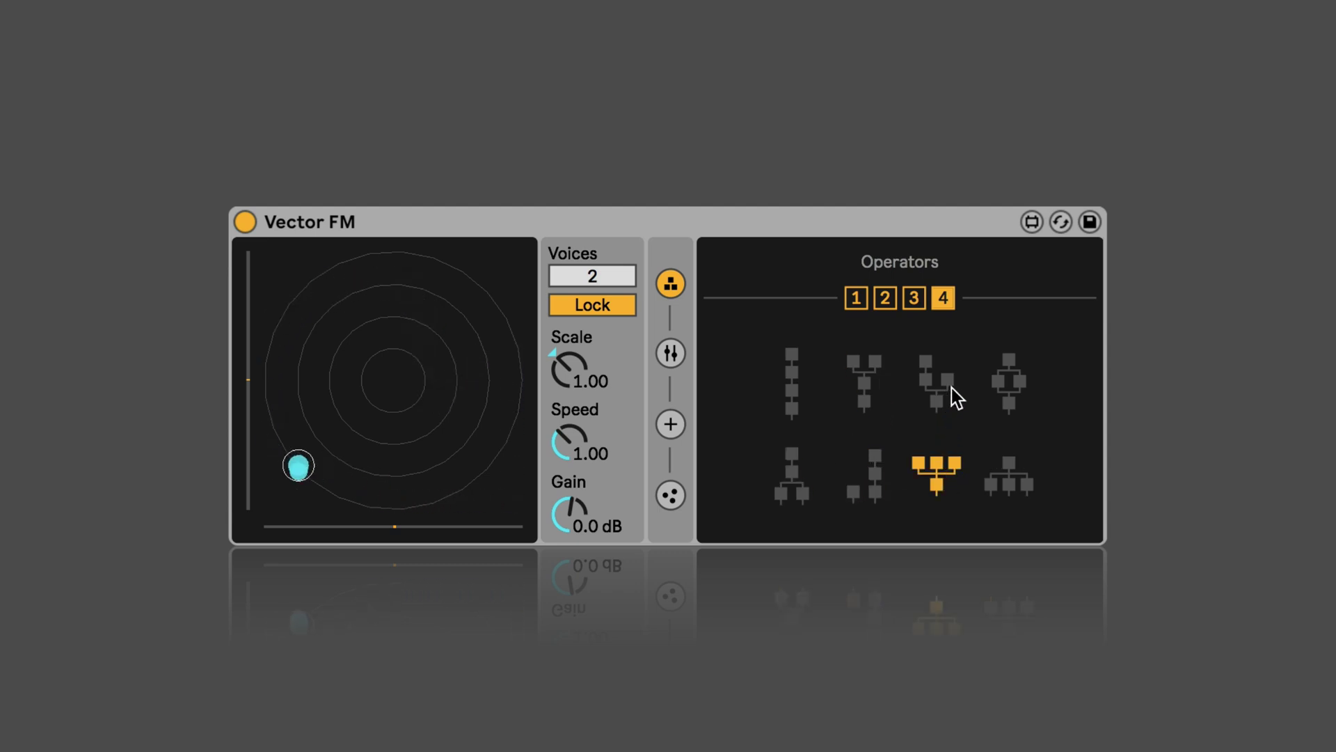
click(1006, 379)
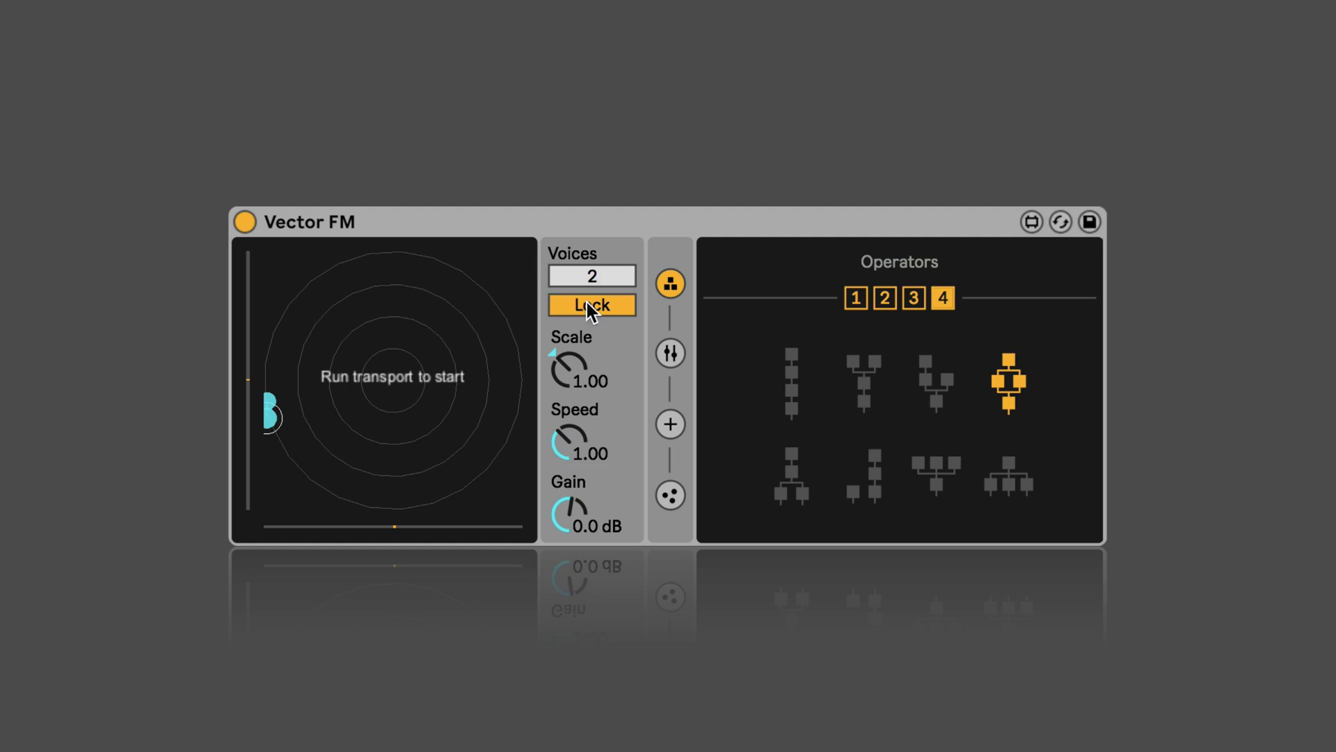
Step: Start playback, sweep the Scale and Speed knobs, and leave both at 1.00
key(space)
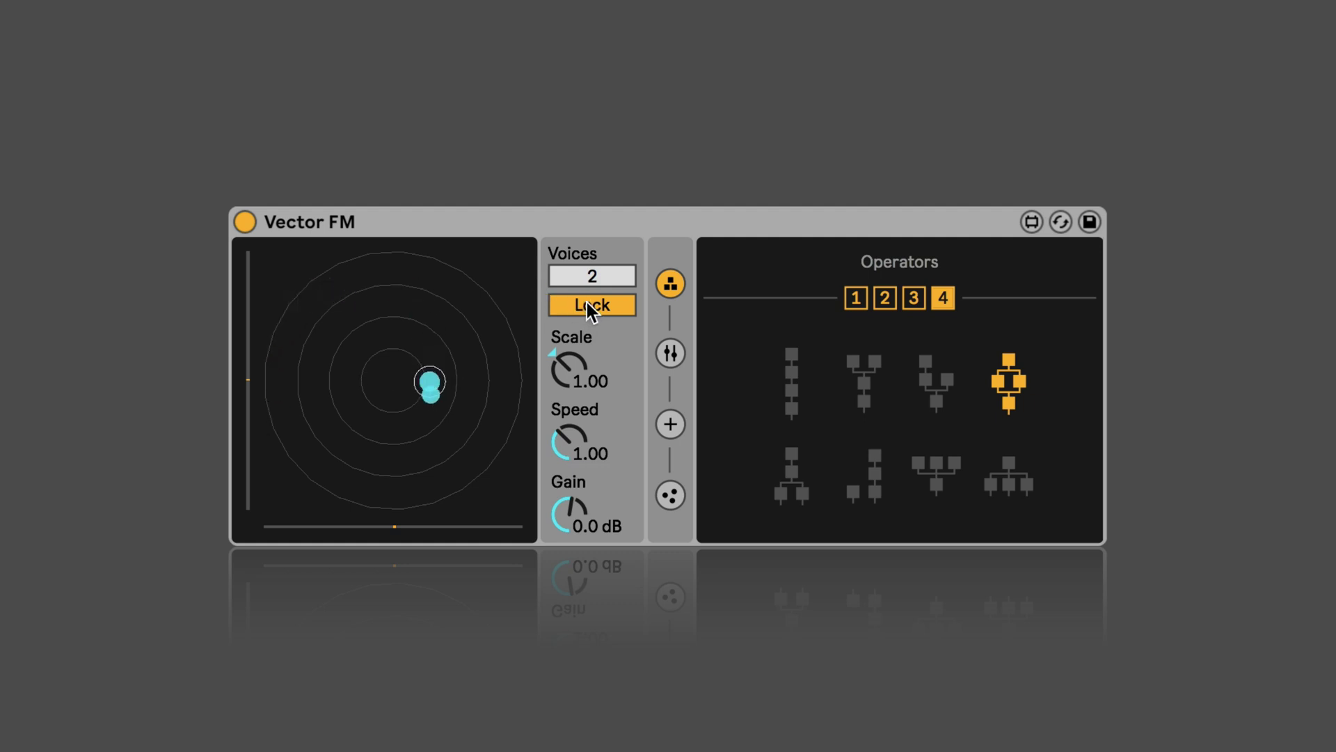
key(space)
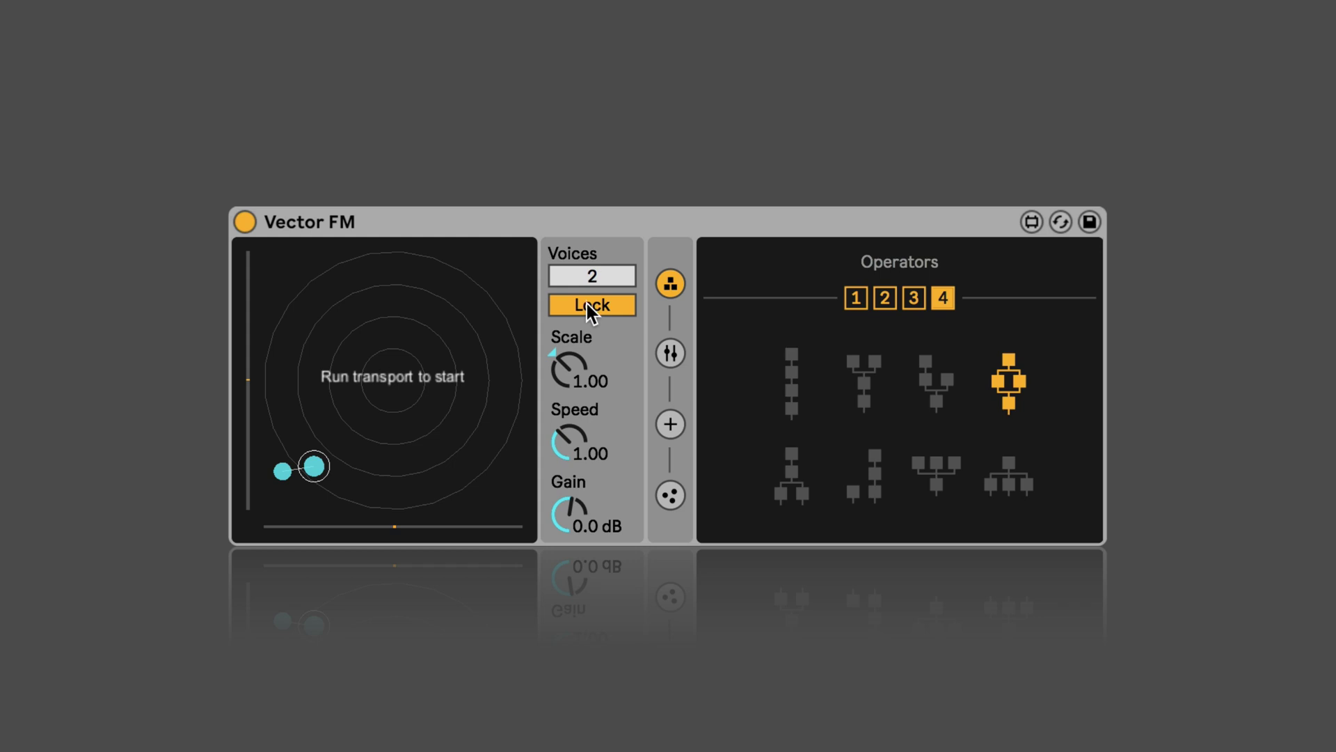
key(space)
drag(570, 366, 550, 347)
key(Delete)
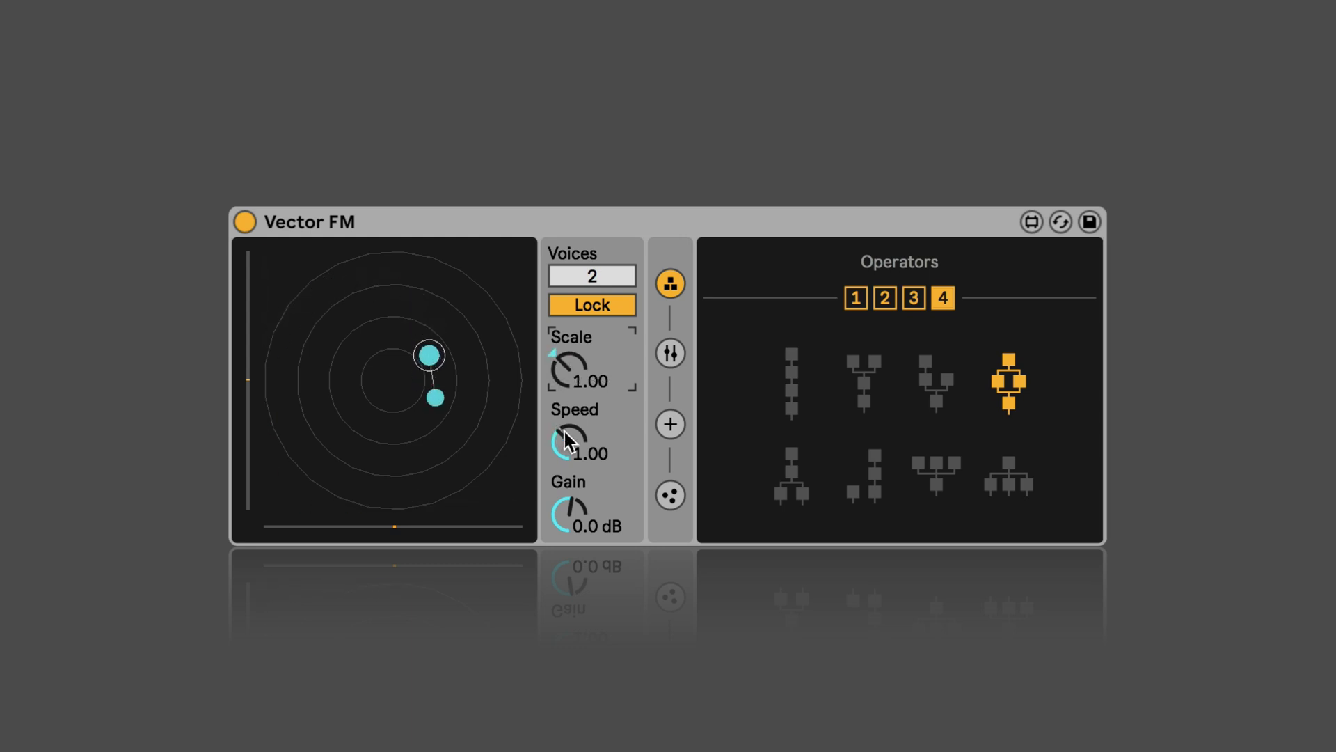
mouse_move(565, 433)
mouse_down()
mouse_move(565, 401)
mouse_move(561, 462)
mouse_move(568, 390)
mouse_move(563, 442)
mouse_move(563, 419)
mouse_up()
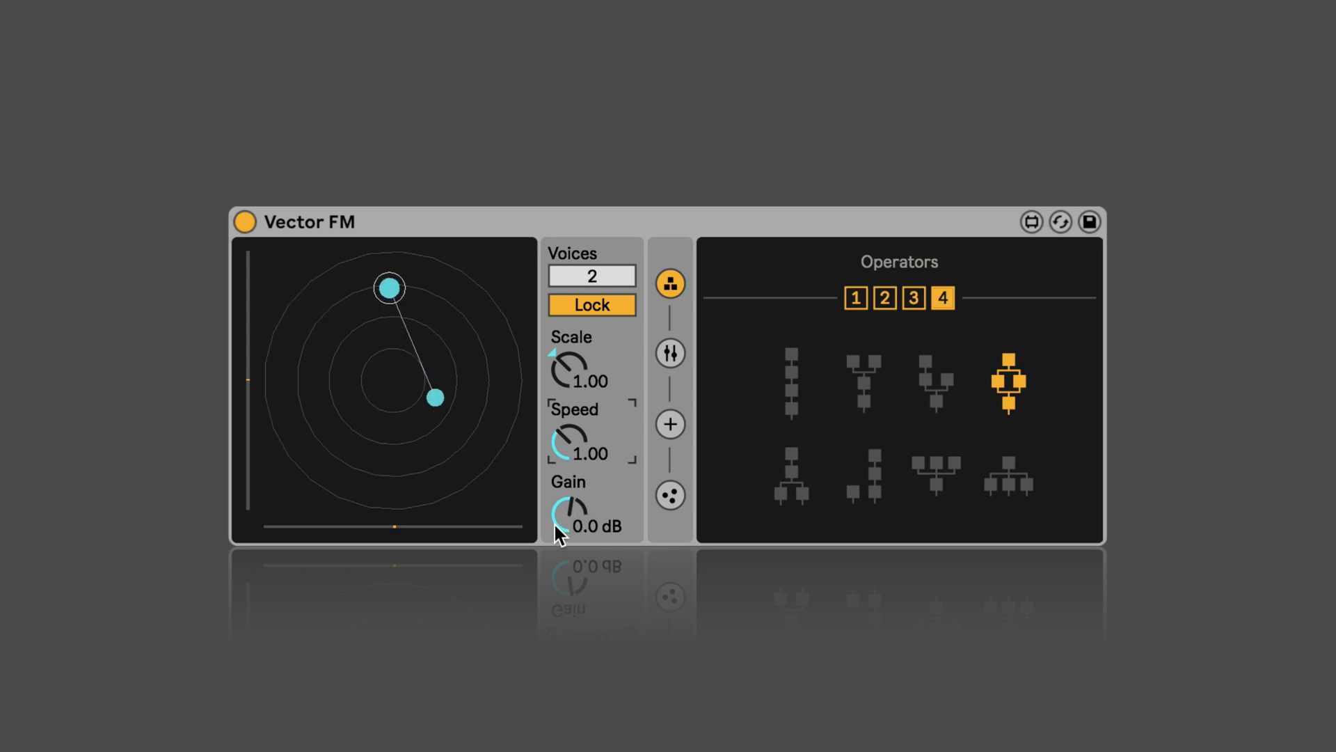
Step: Show the oscillator settings and cycle the carrier through Square, Saw, Triangle and Noise, ending on Sine
click(665, 352)
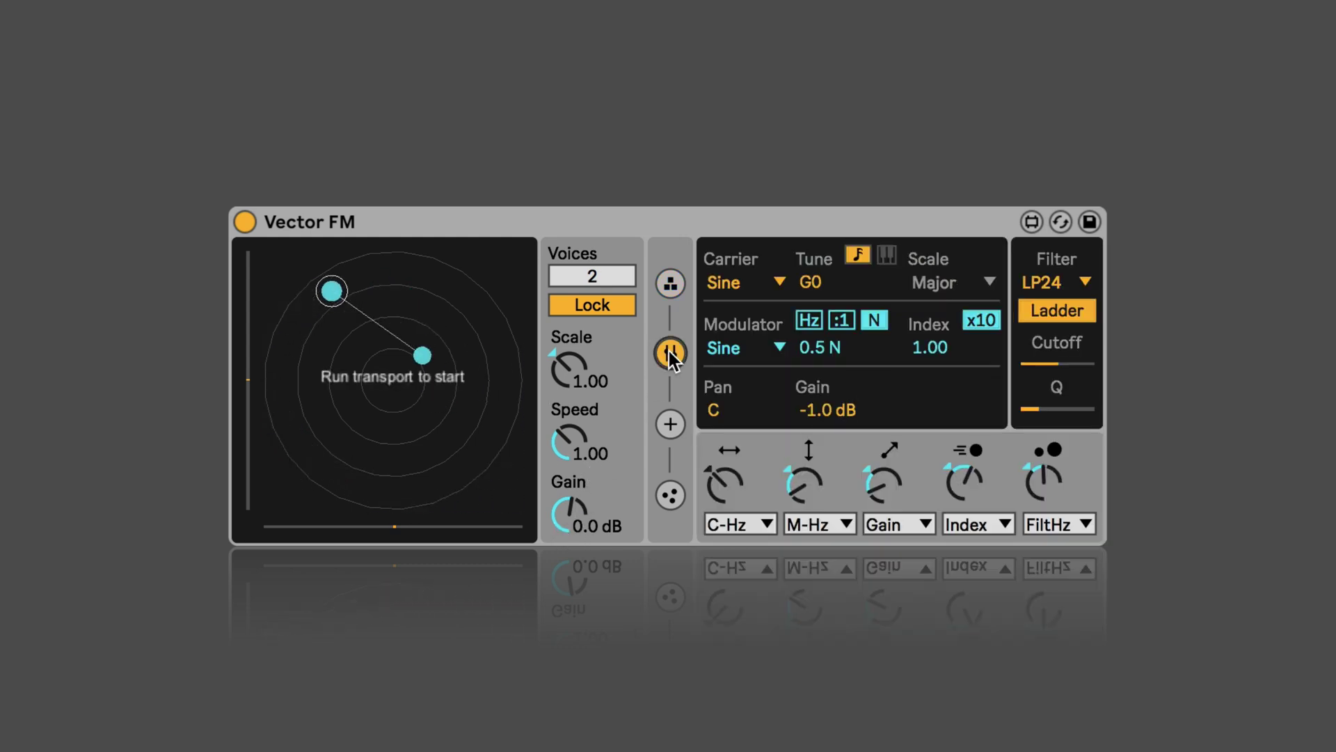
click(759, 286)
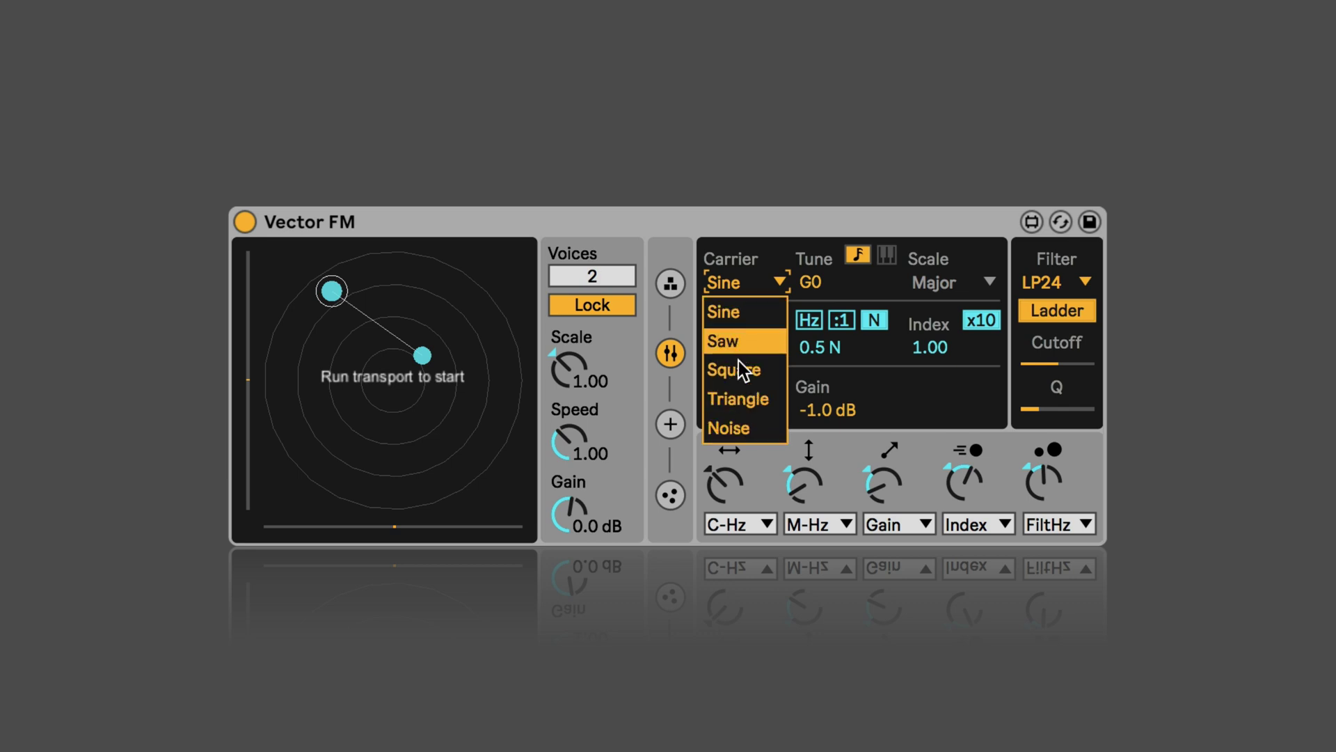
click(737, 271)
click(730, 297)
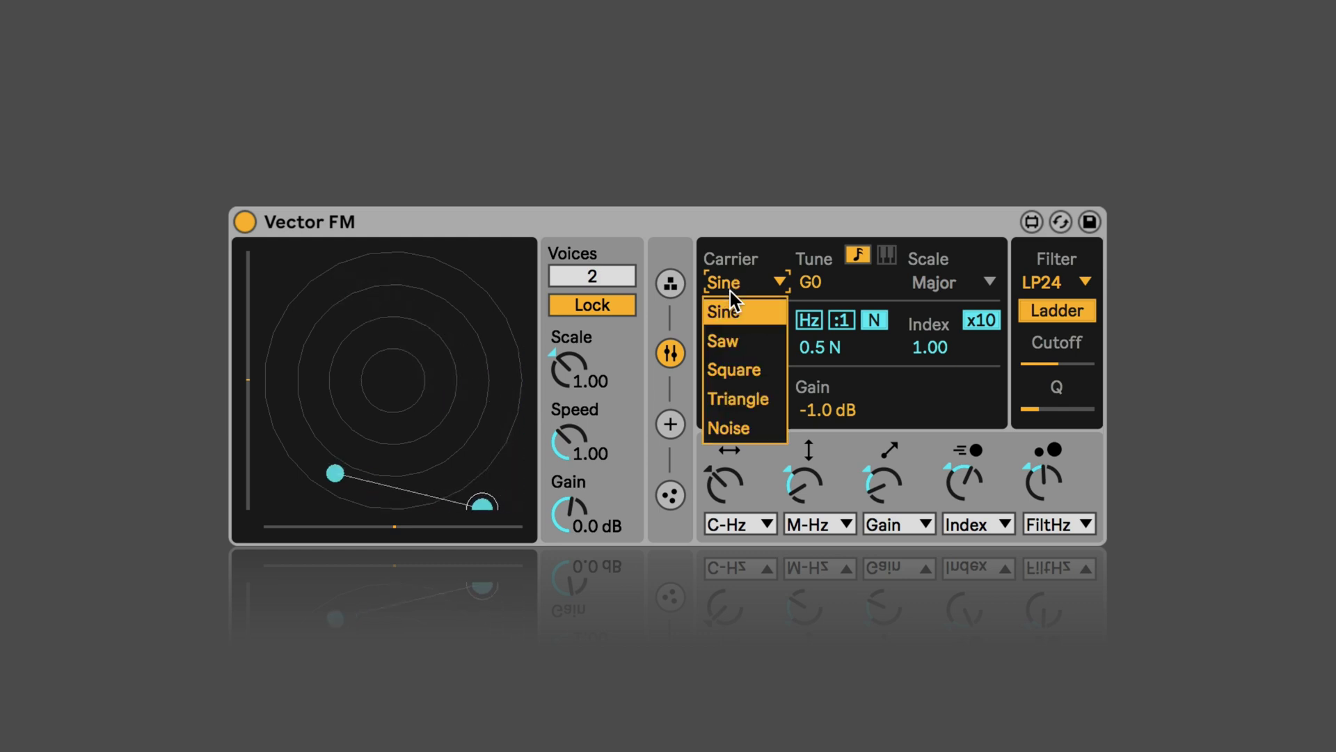
click(730, 379)
click(728, 285)
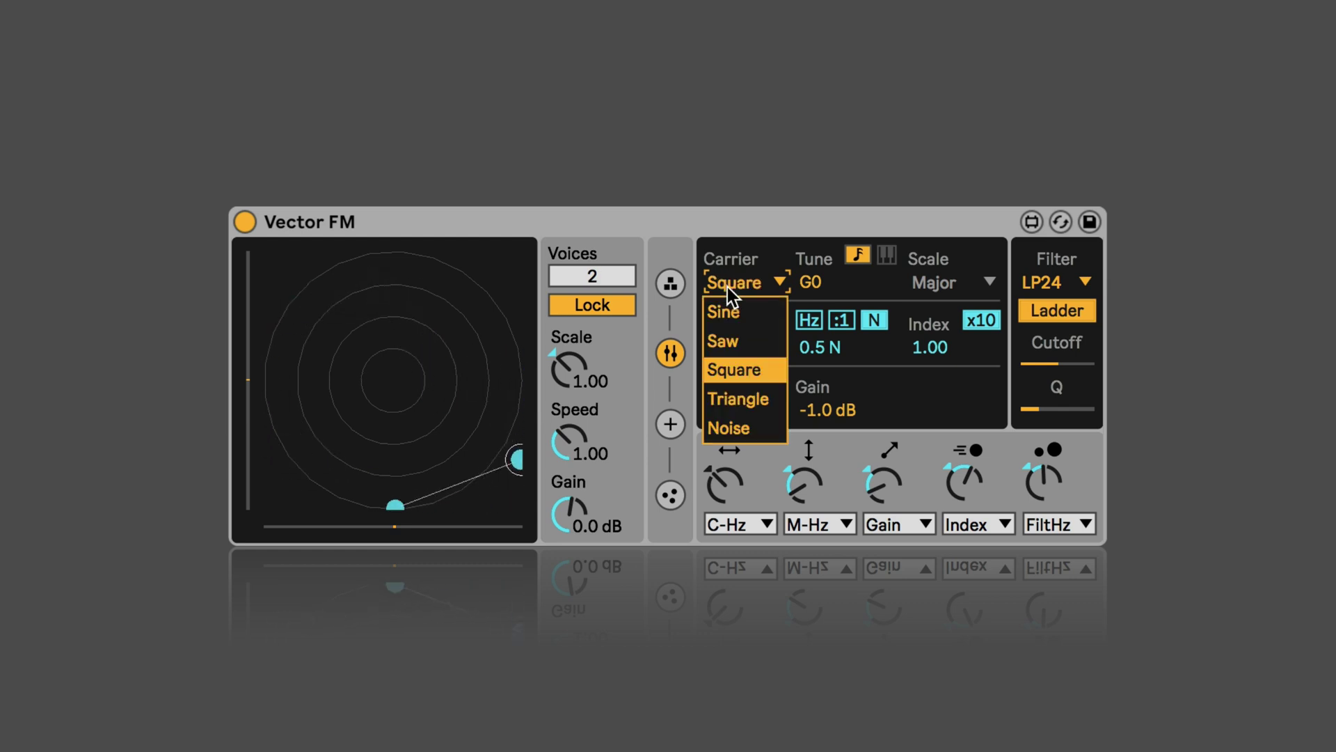
click(731, 335)
click(751, 289)
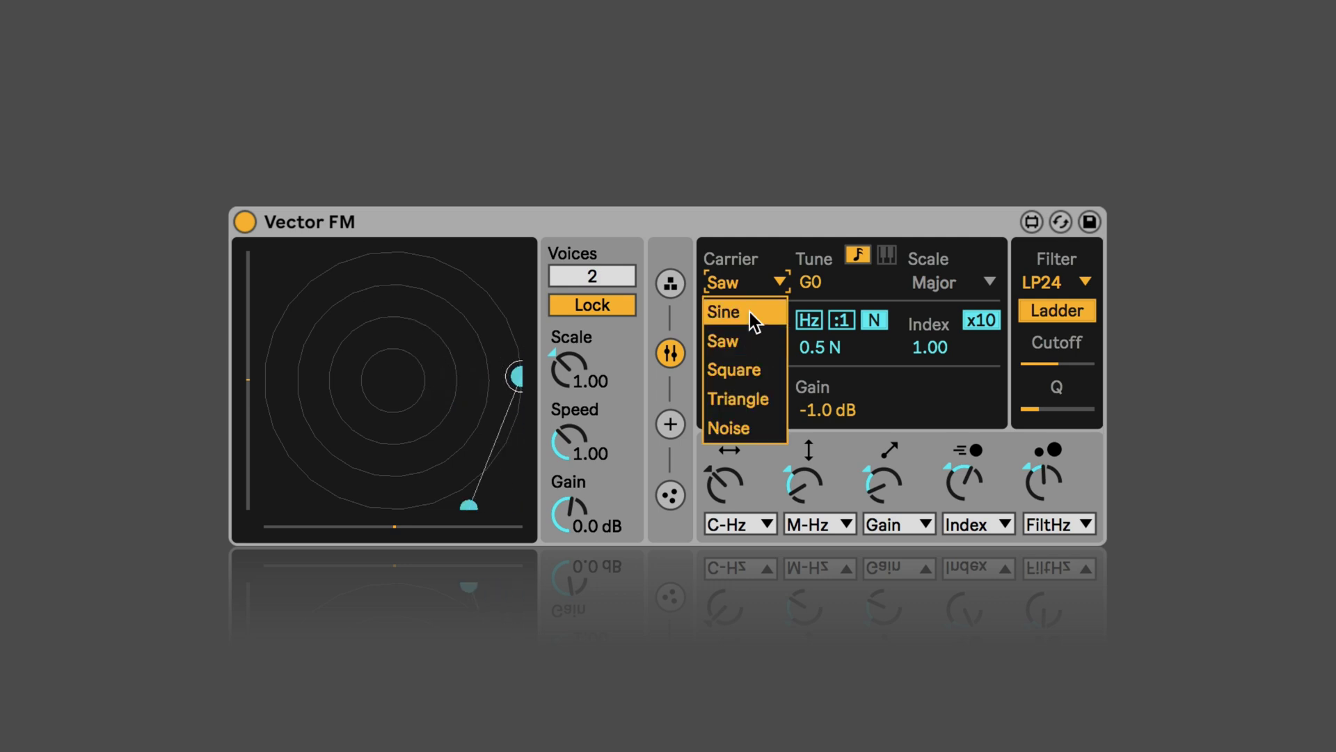
click(753, 392)
click(751, 285)
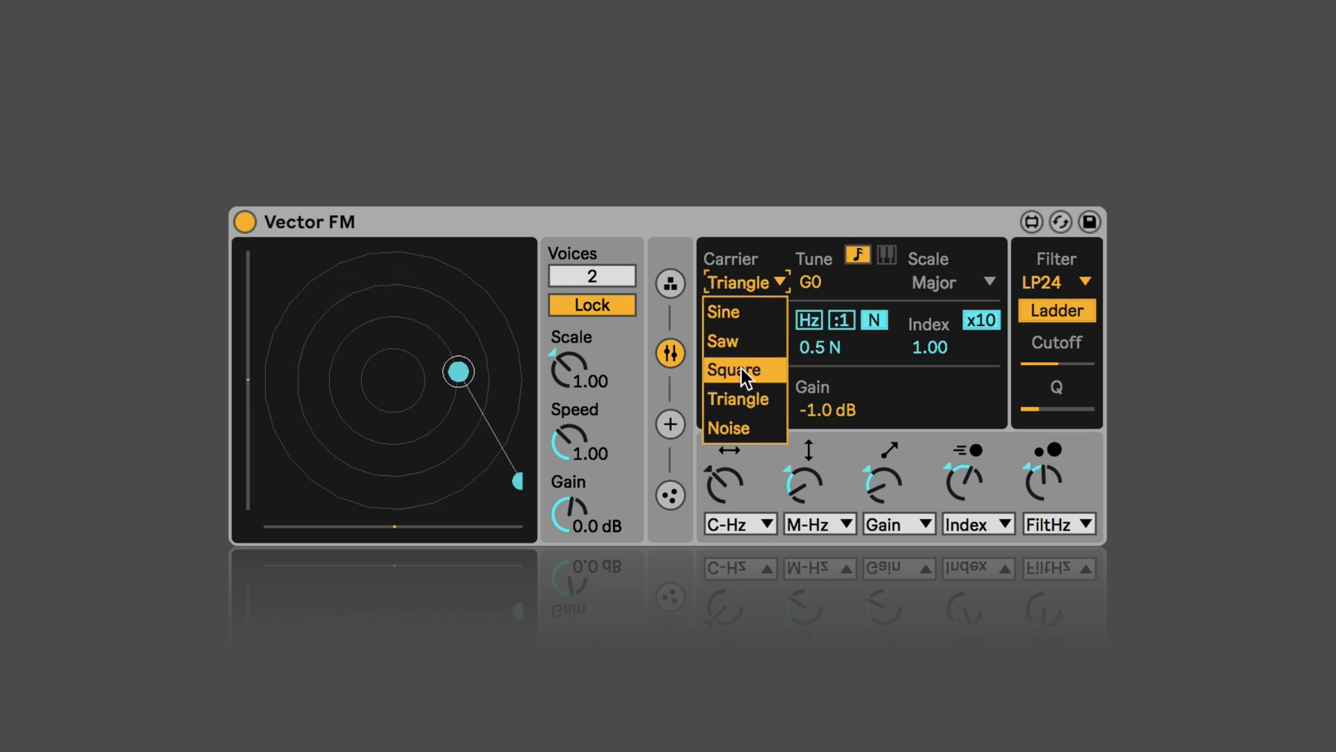
click(740, 416)
click(729, 284)
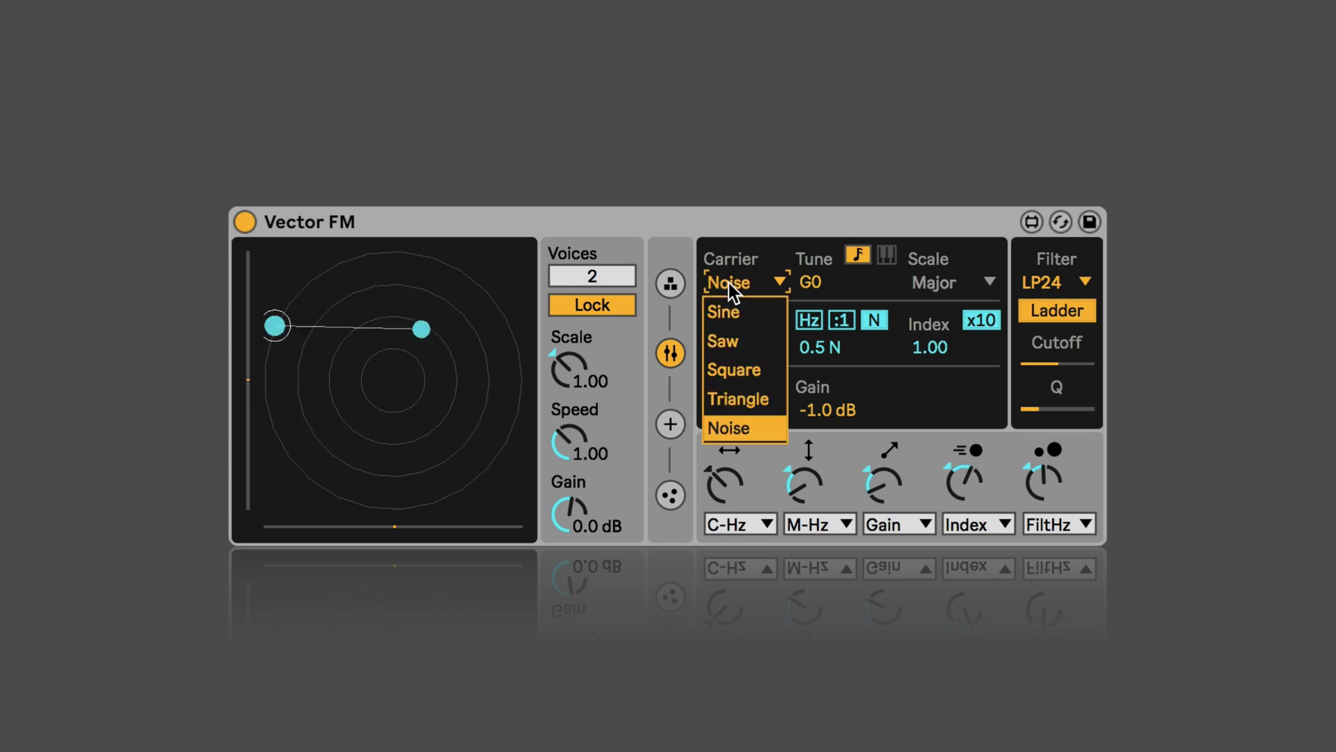
click(733, 321)
Step: Cycle the modulator waveform through Square, Saw and Triangle, ending back on Sine
click(741, 348)
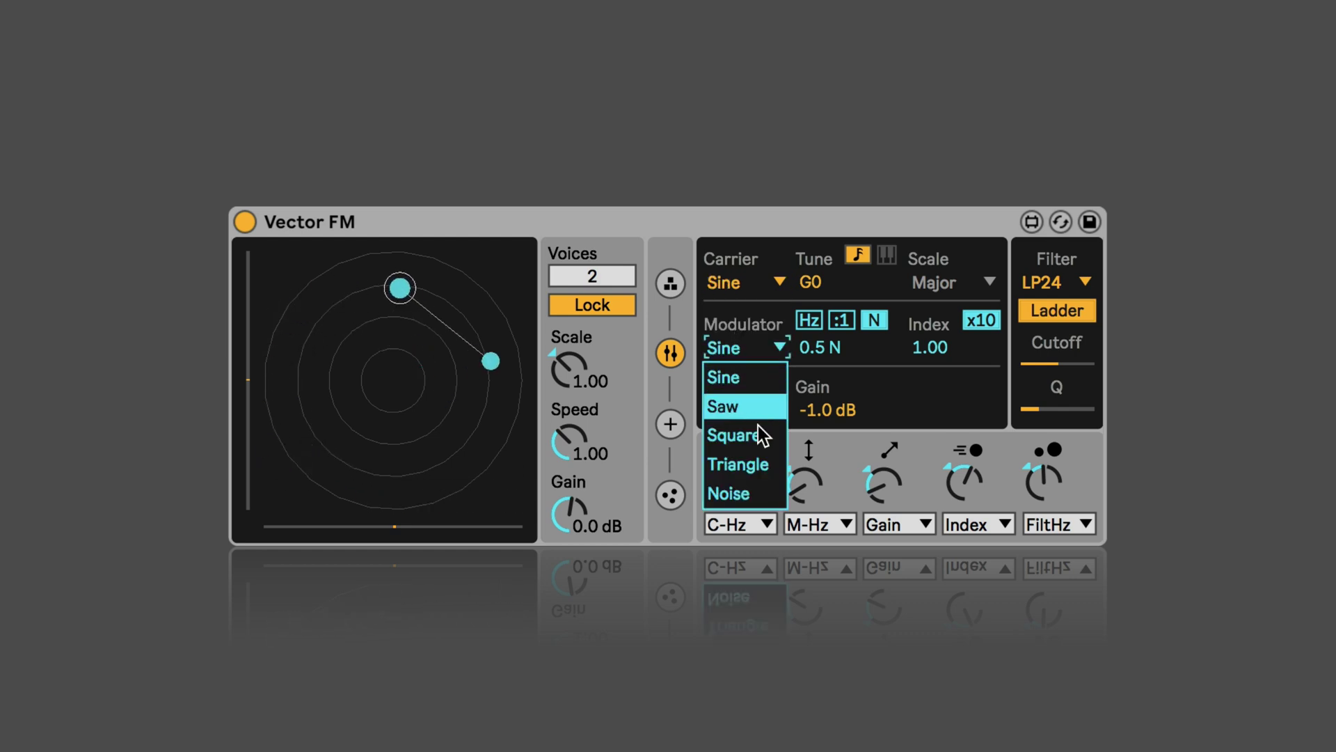
click(759, 436)
click(747, 348)
click(741, 406)
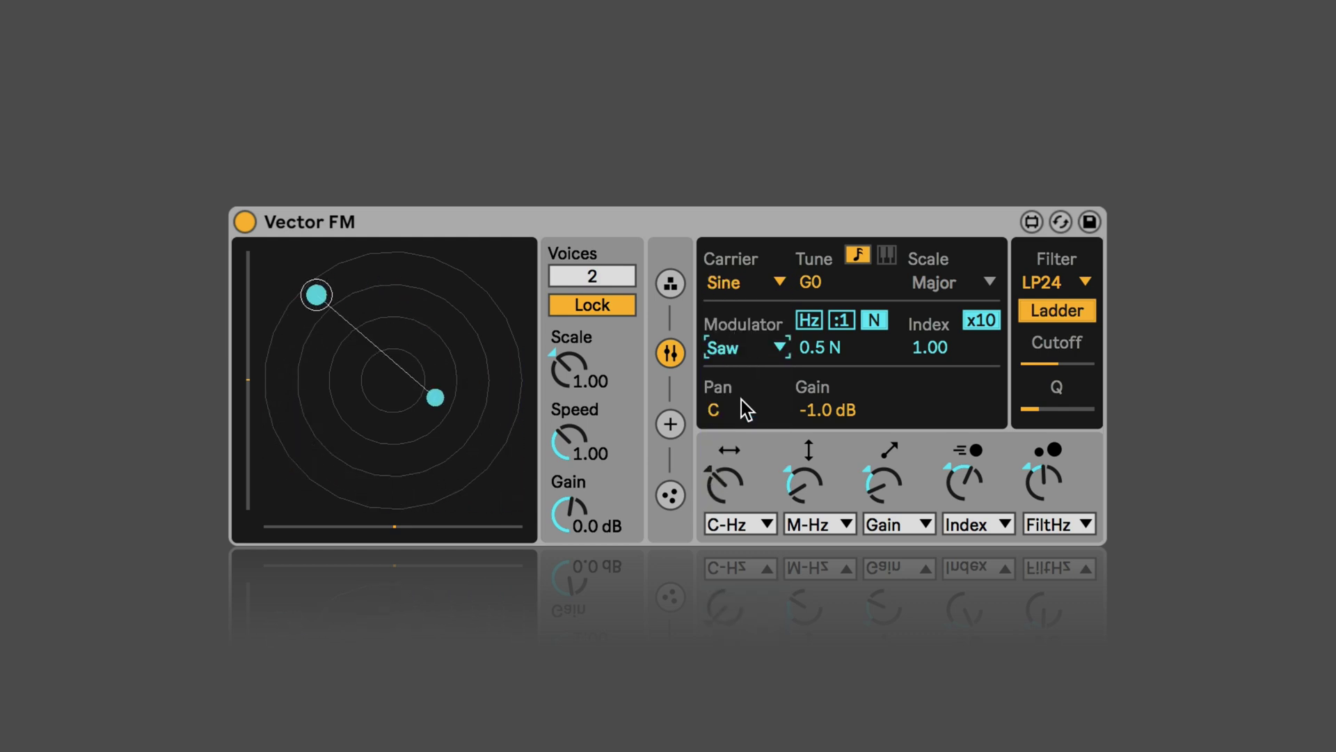
click(749, 350)
click(757, 475)
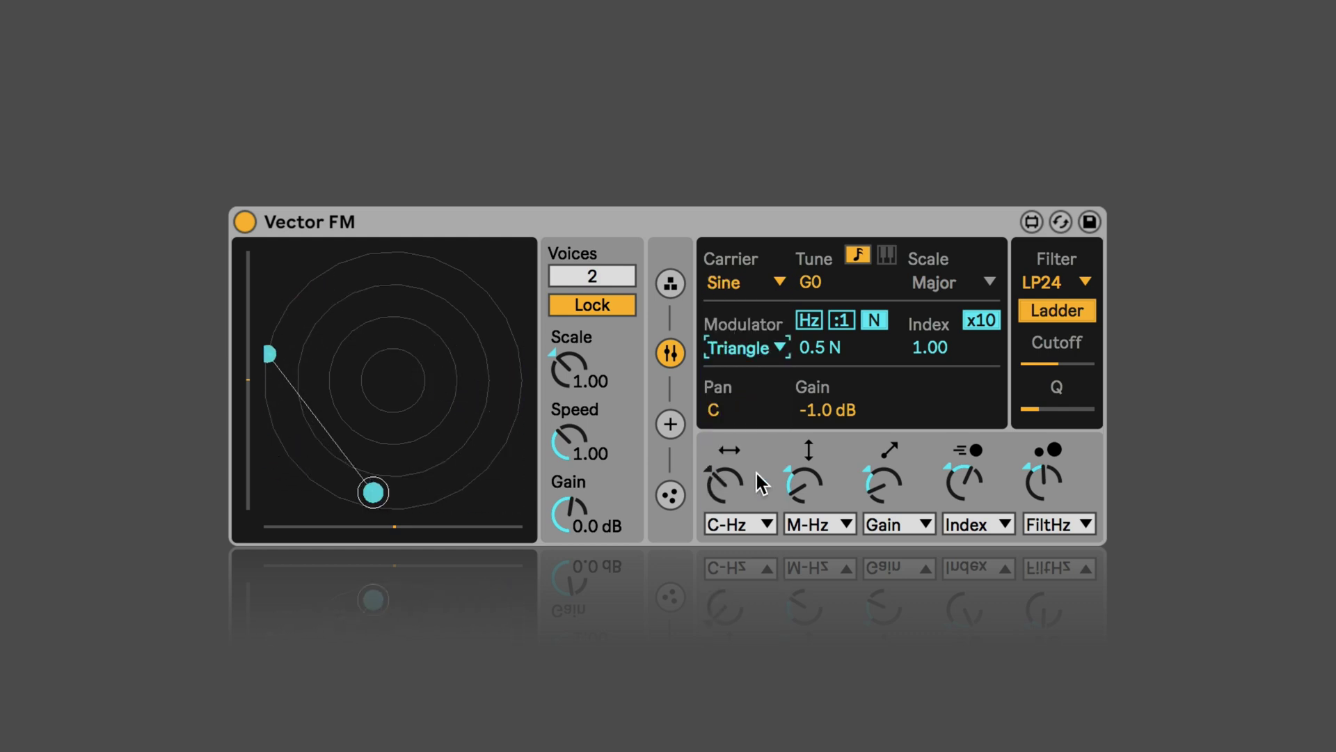
click(741, 350)
click(751, 372)
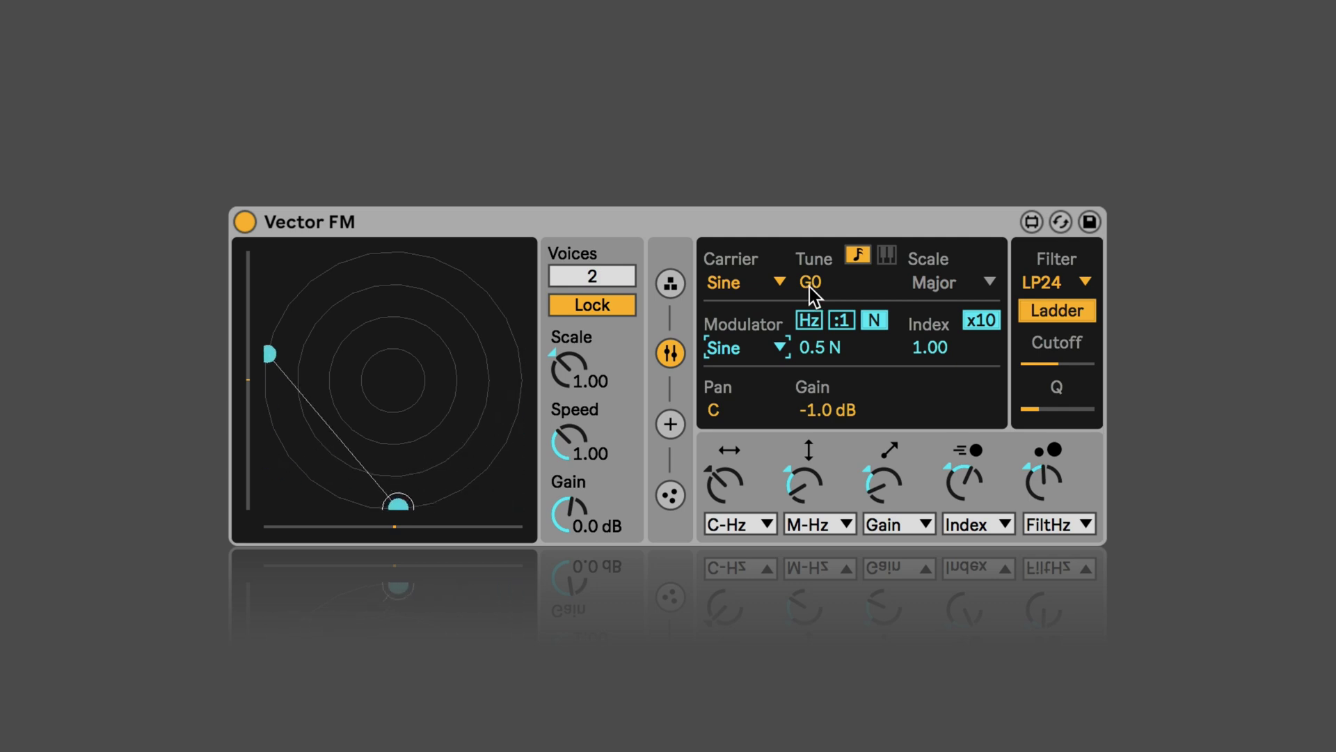
click(858, 254)
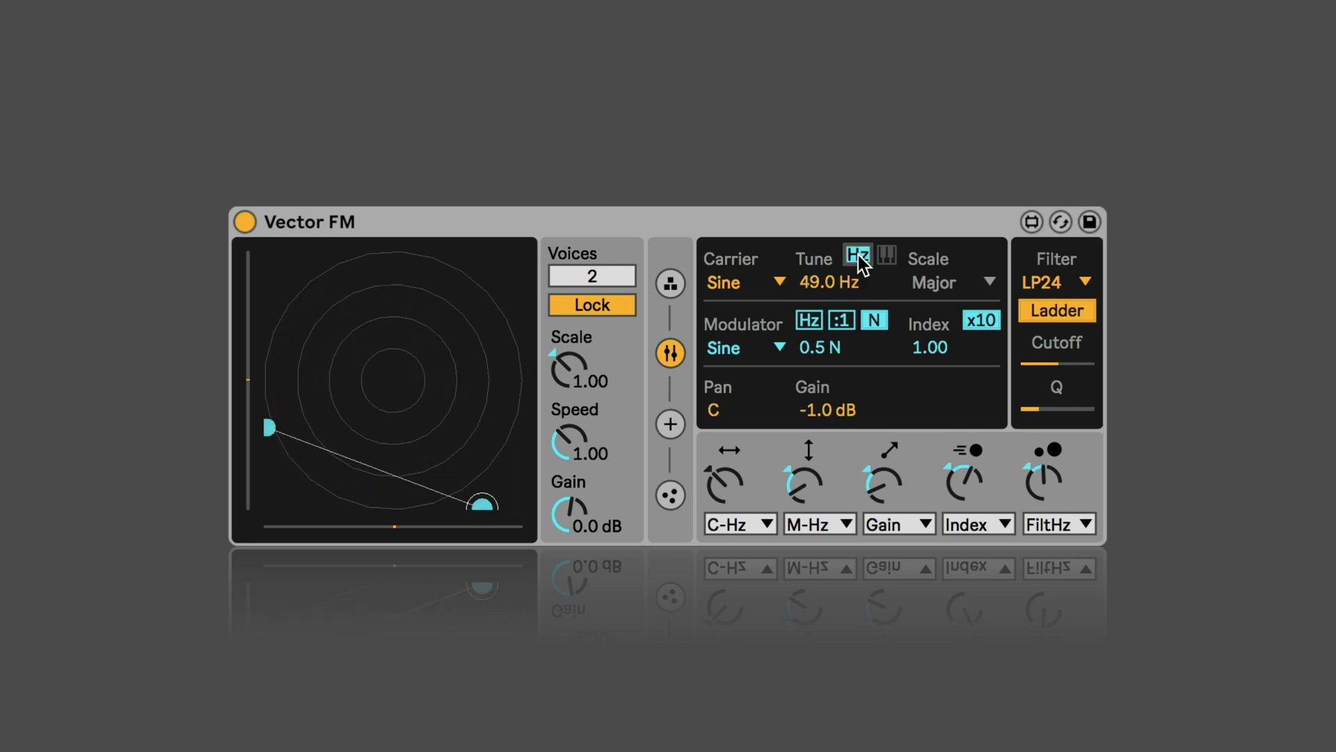
click(859, 255)
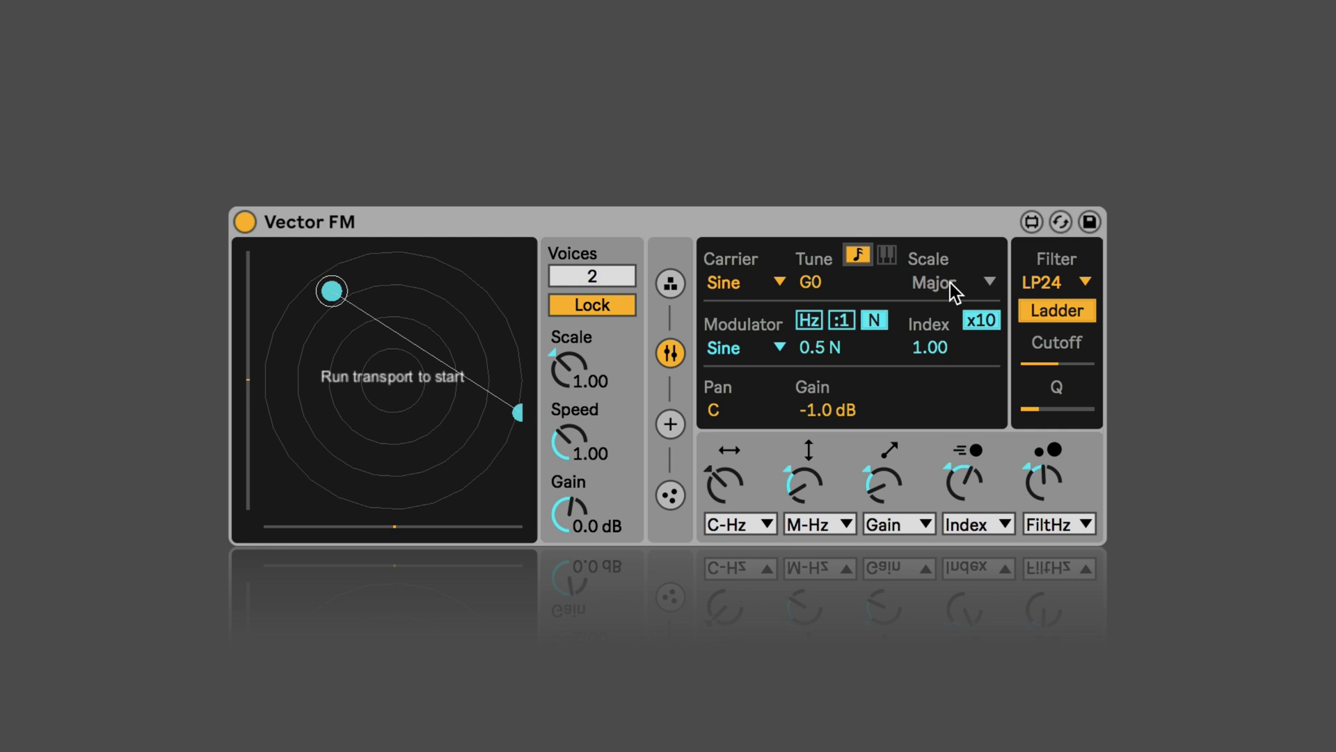
Step: Point the fourth macro at carrier frequency (C-Hz) and leave the scale on Major
click(971, 525)
click(977, 322)
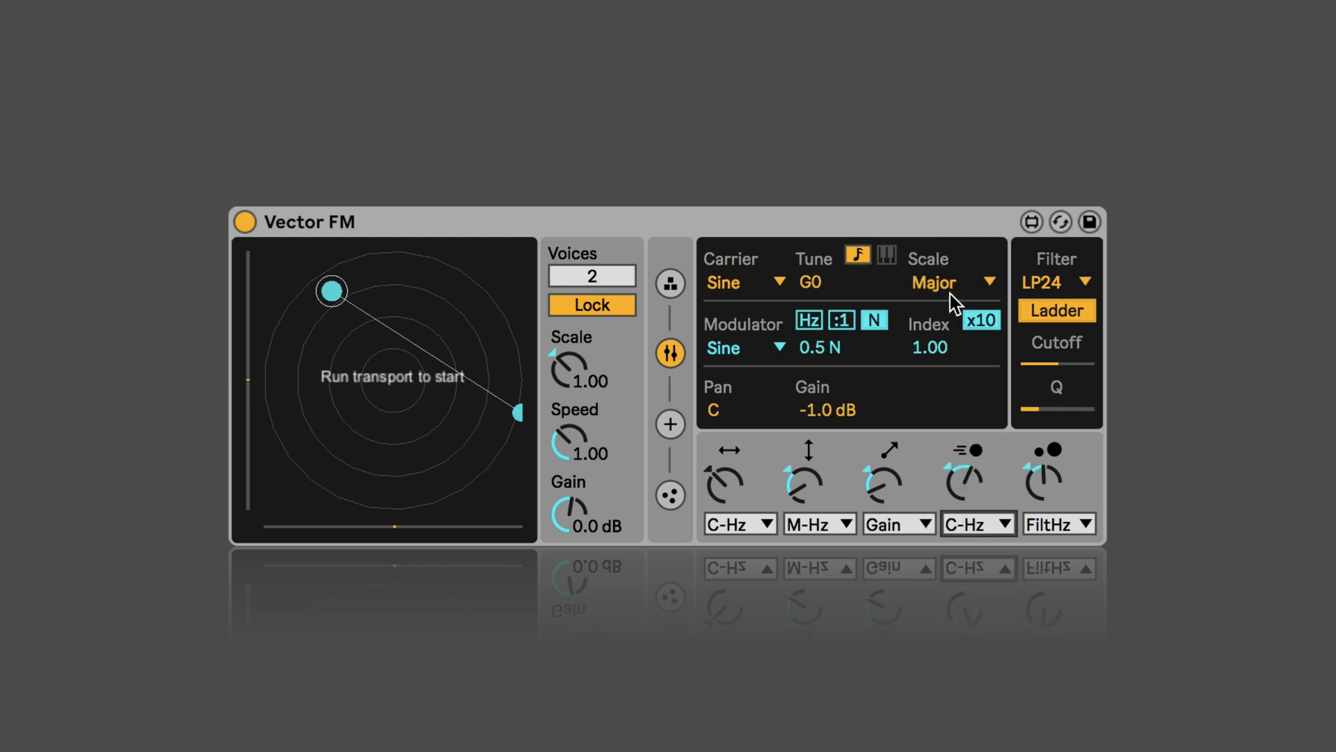
click(948, 293)
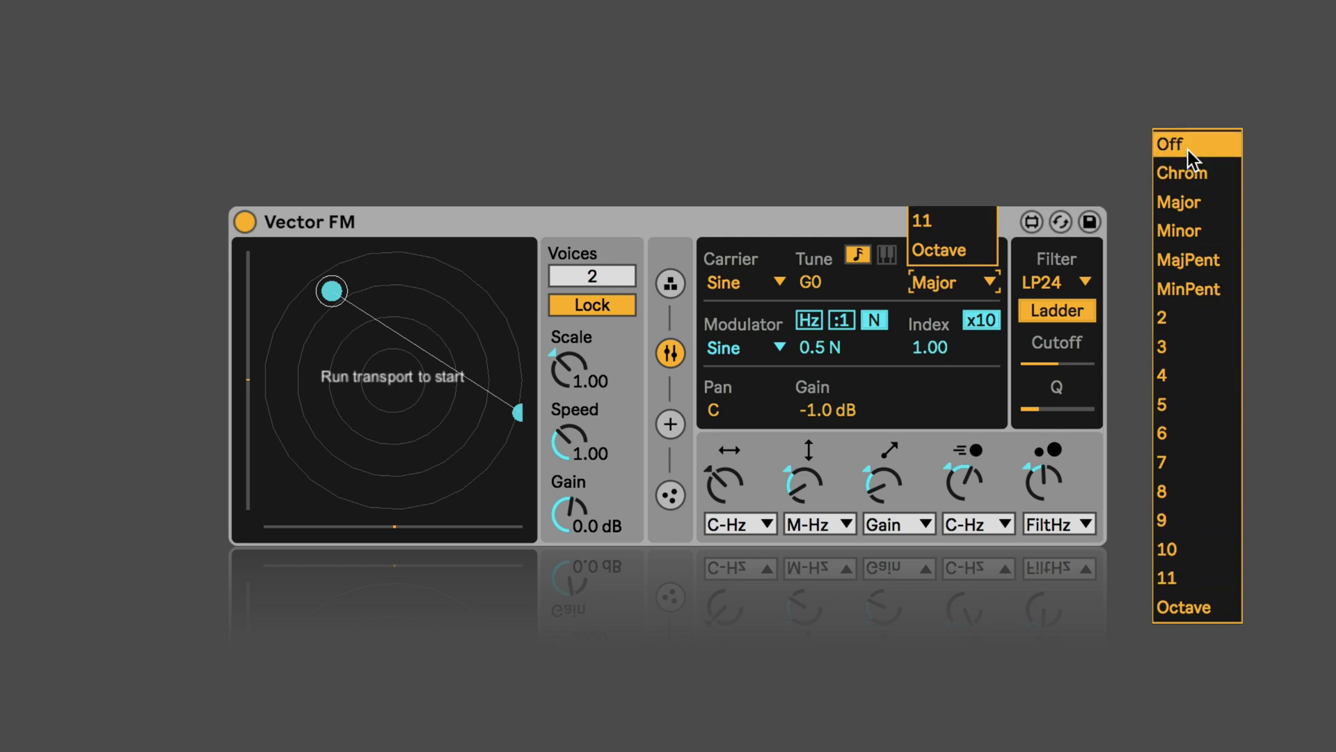
click(1178, 200)
Step: Start playback, audition scales 7, Octave, MinPent and Chrom, then turn scale quantization Off
key(space)
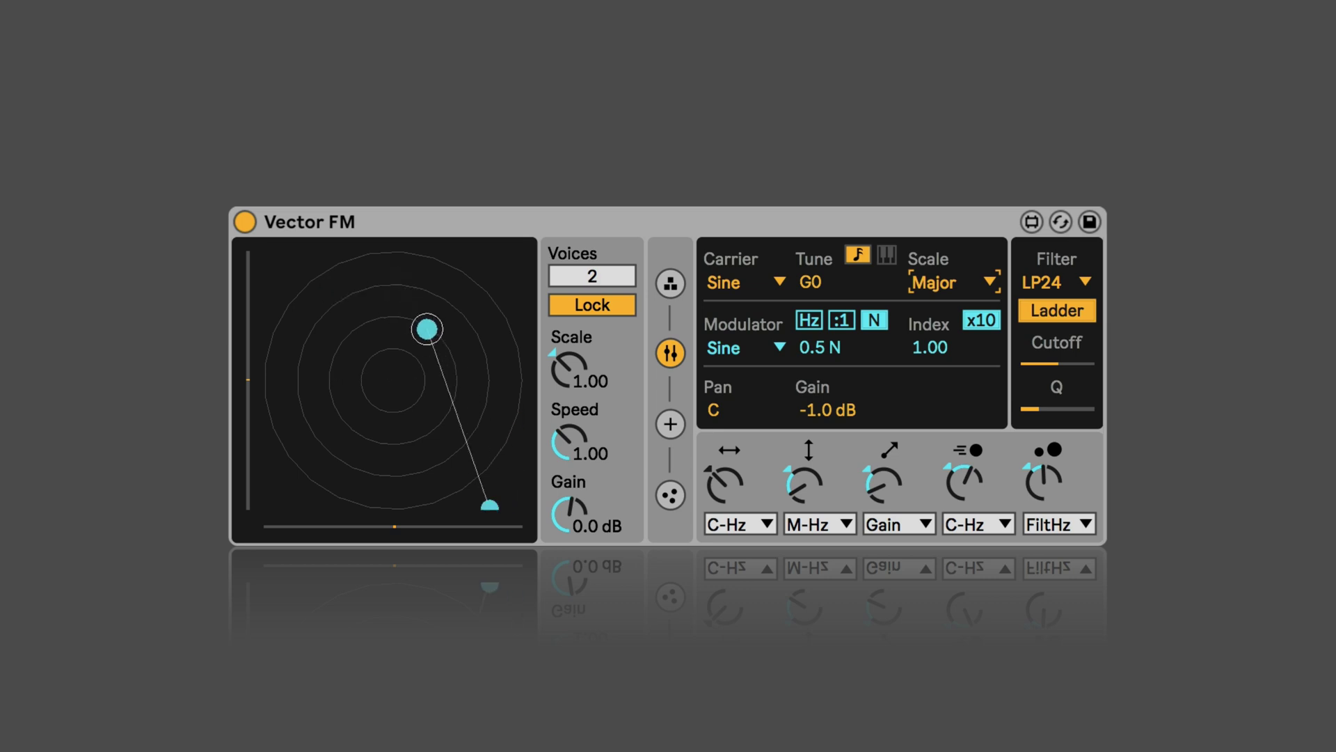
click(933, 288)
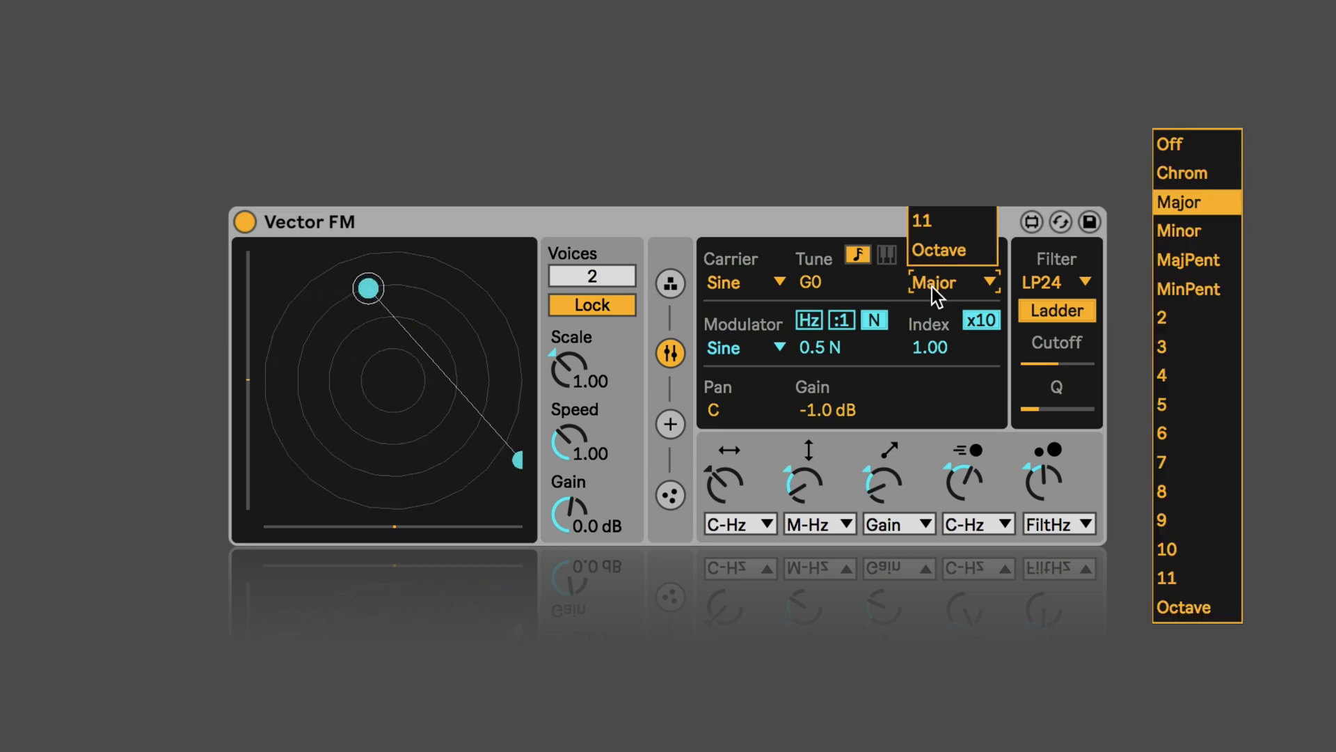
click(1183, 463)
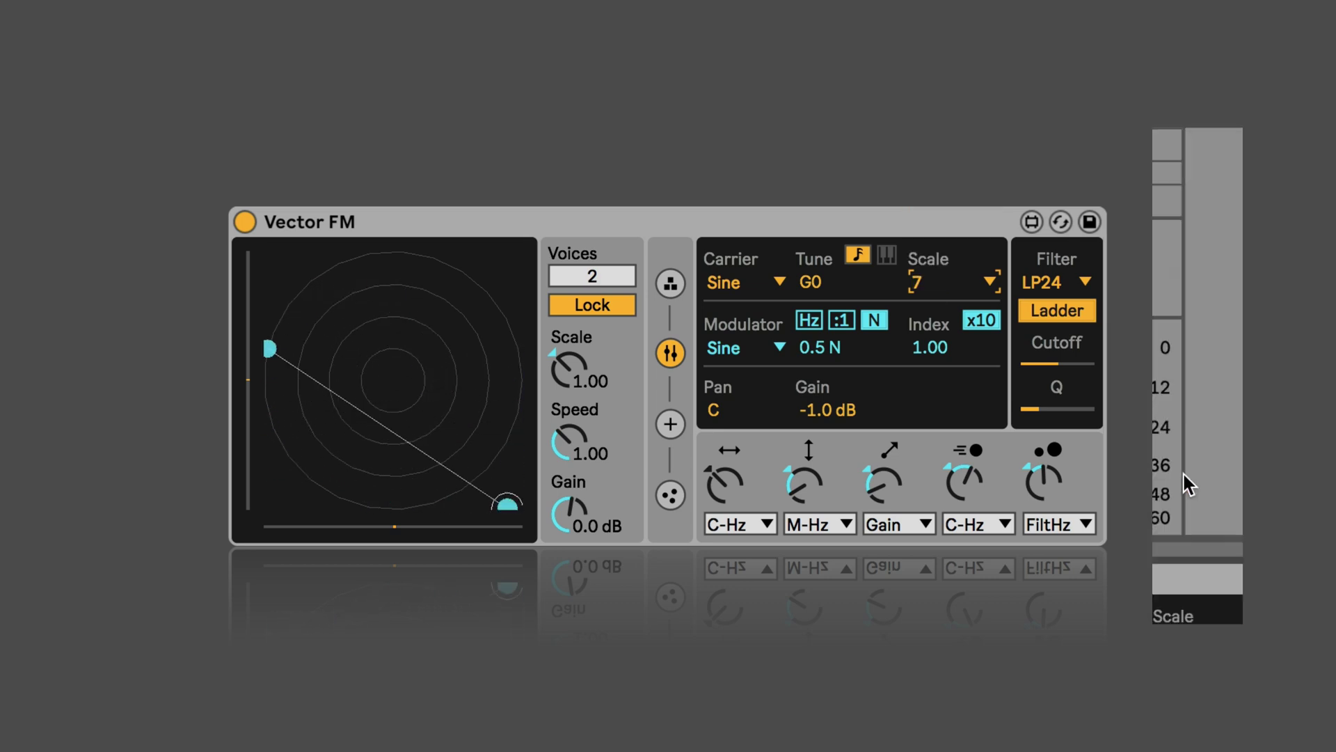
click(925, 288)
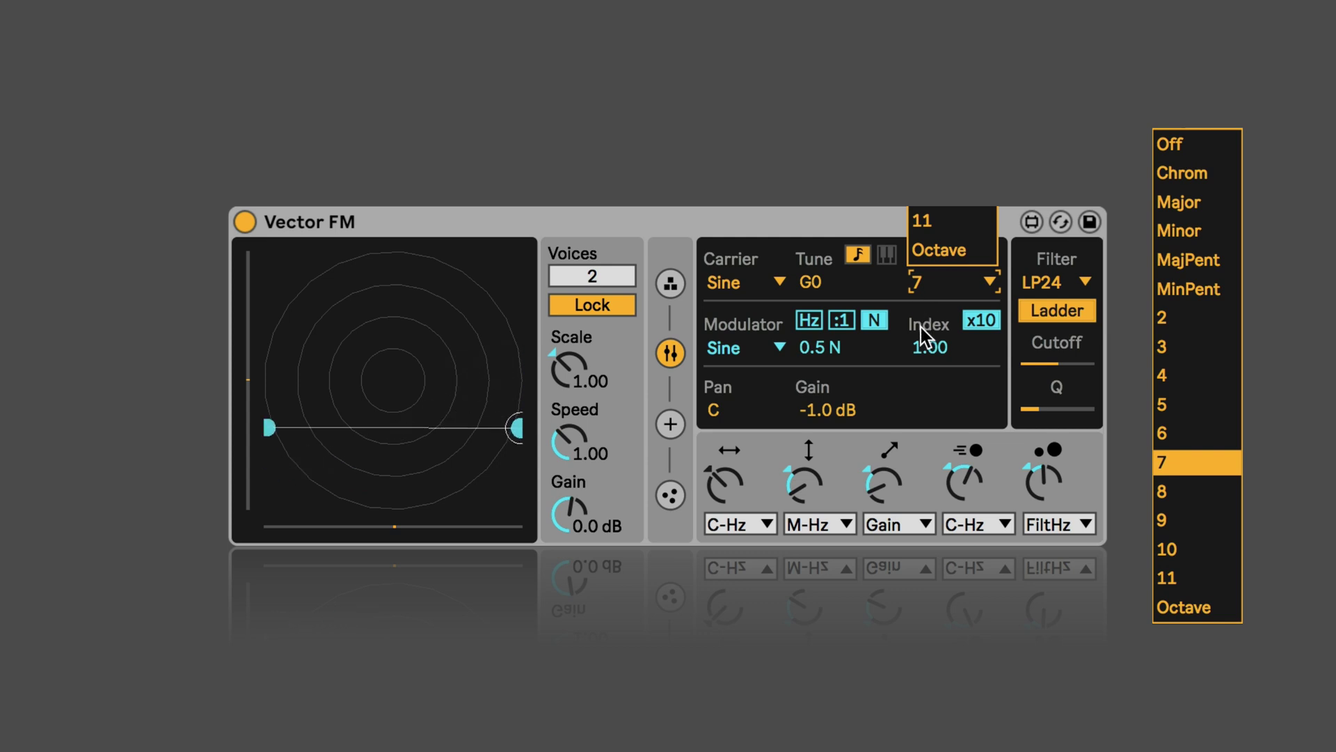
click(941, 250)
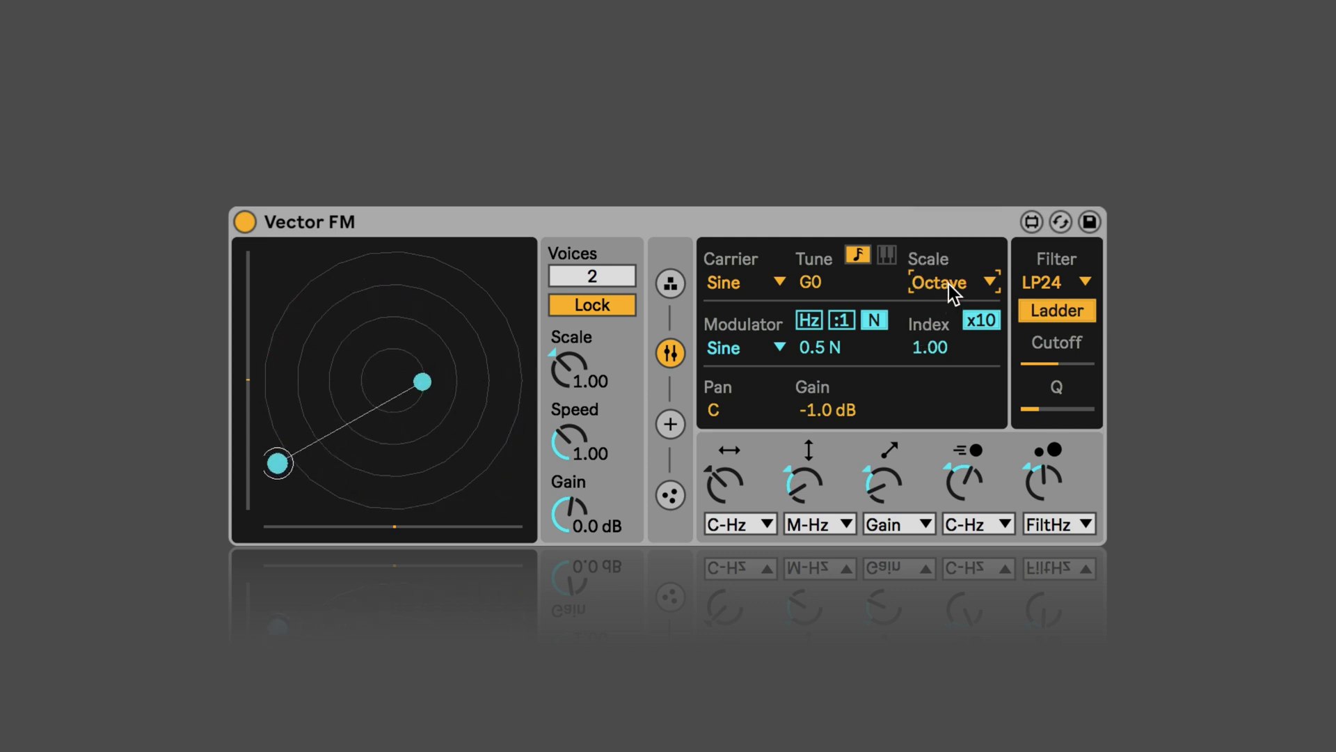
click(949, 284)
click(1191, 287)
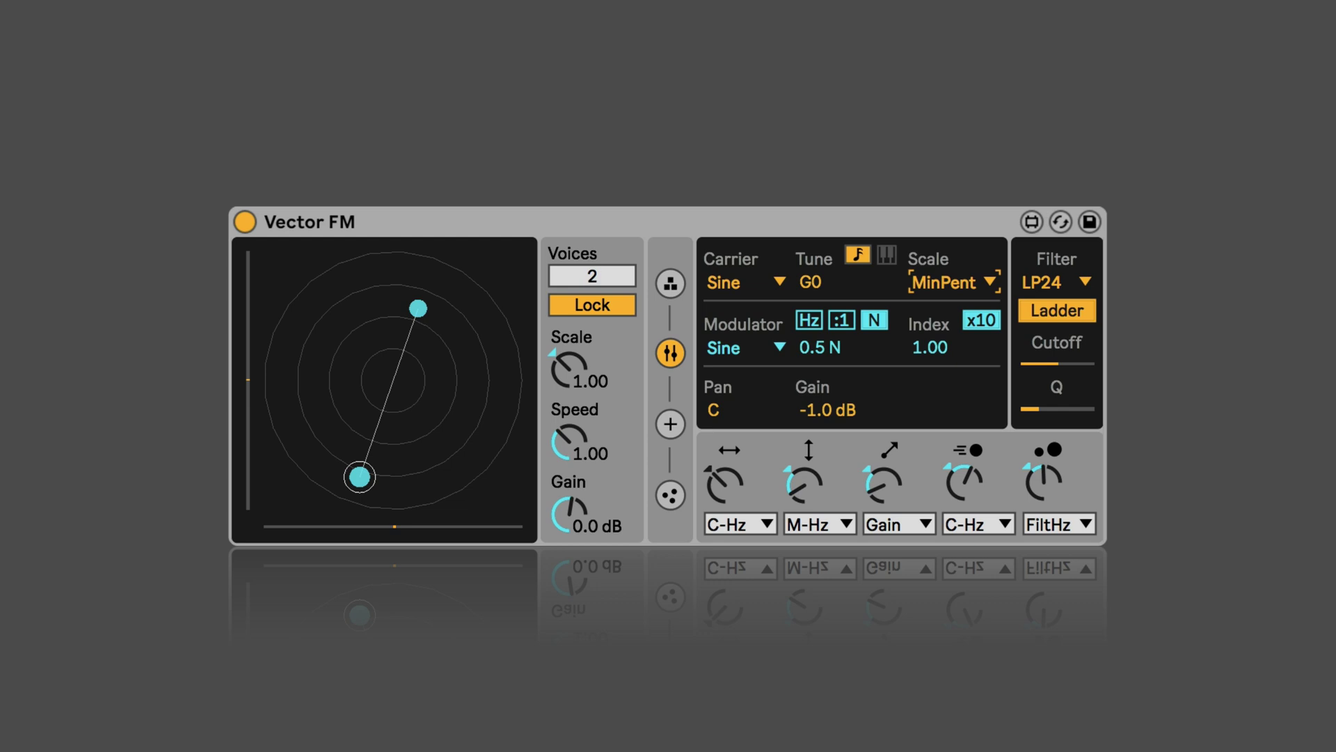
click(934, 280)
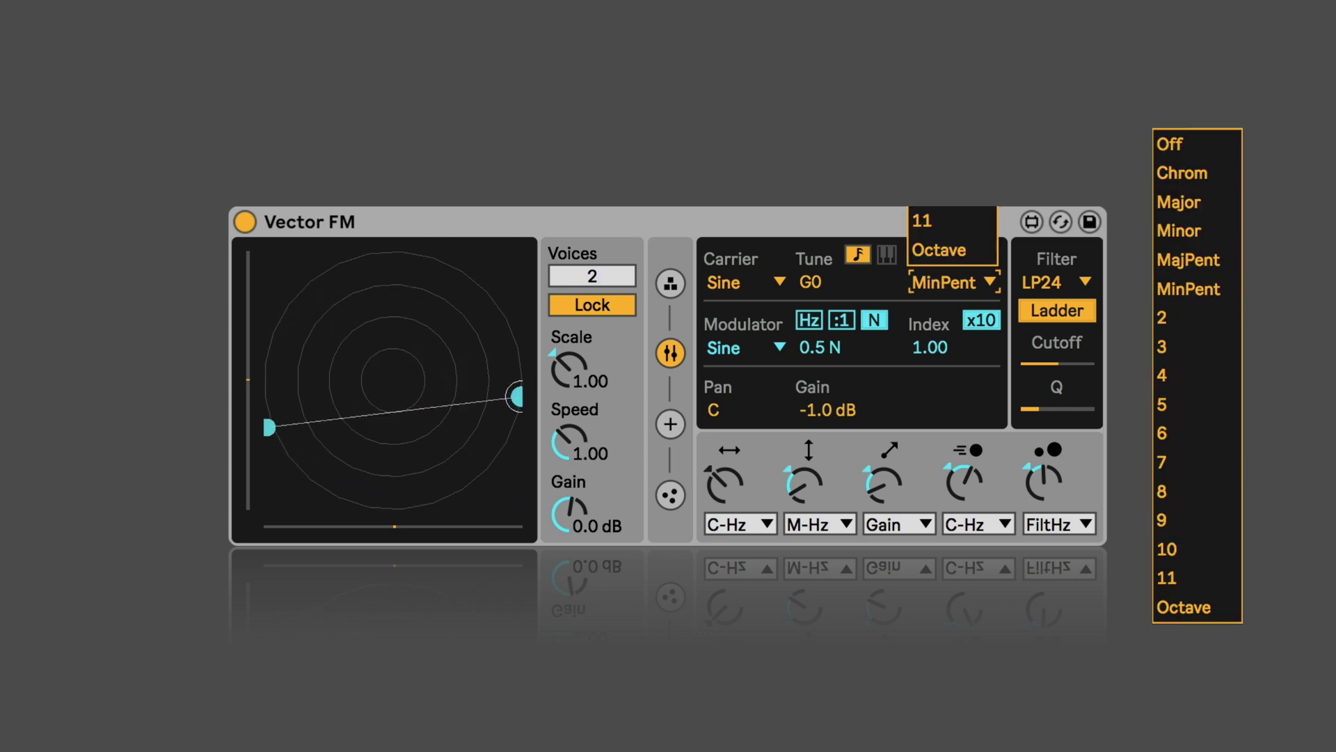
click(1175, 174)
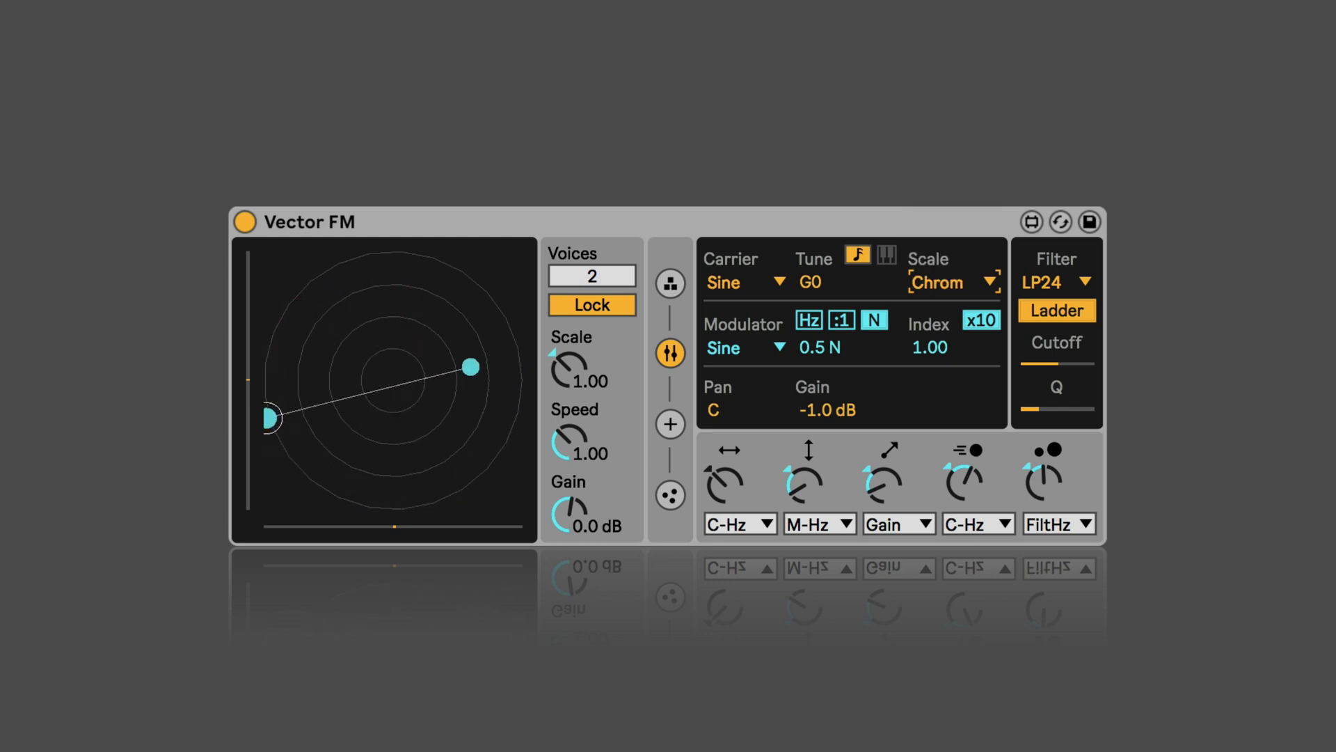
click(953, 287)
click(1172, 144)
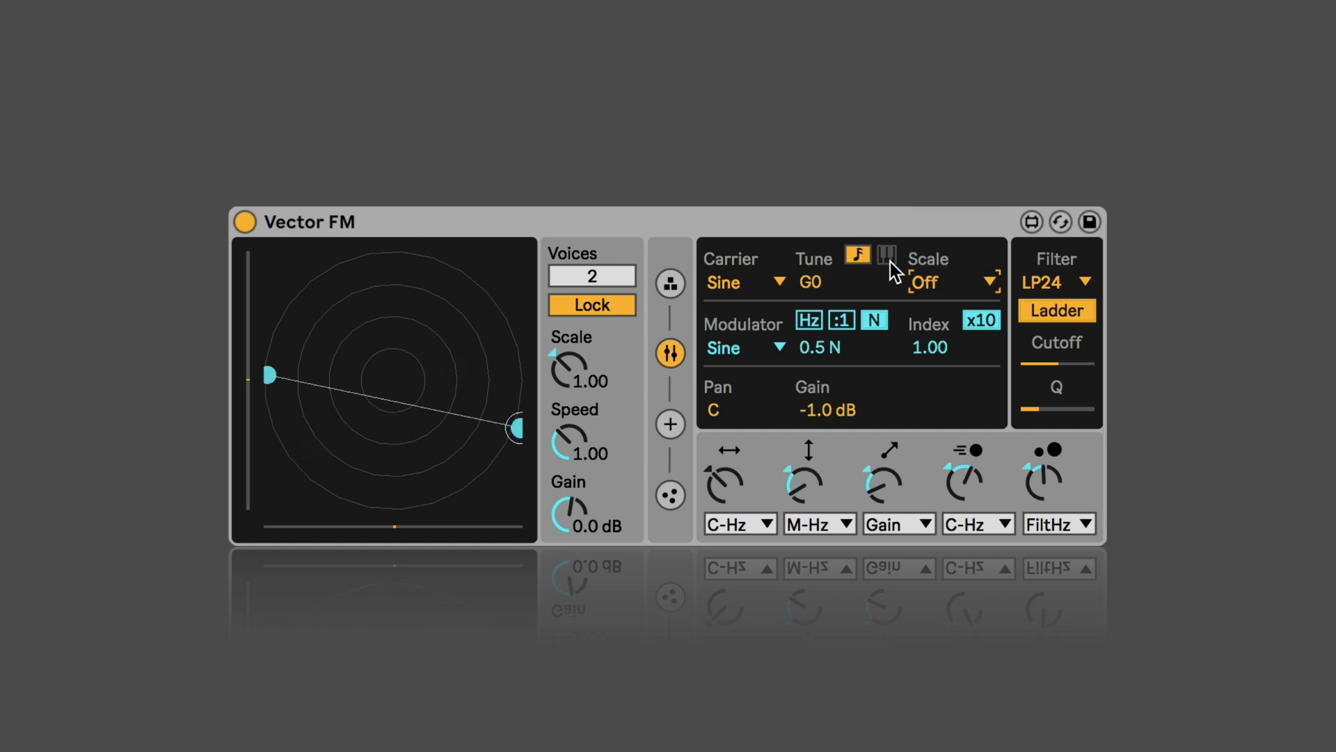
Step: Retarget the fourth macro knob to Index and stop playback
click(976, 530)
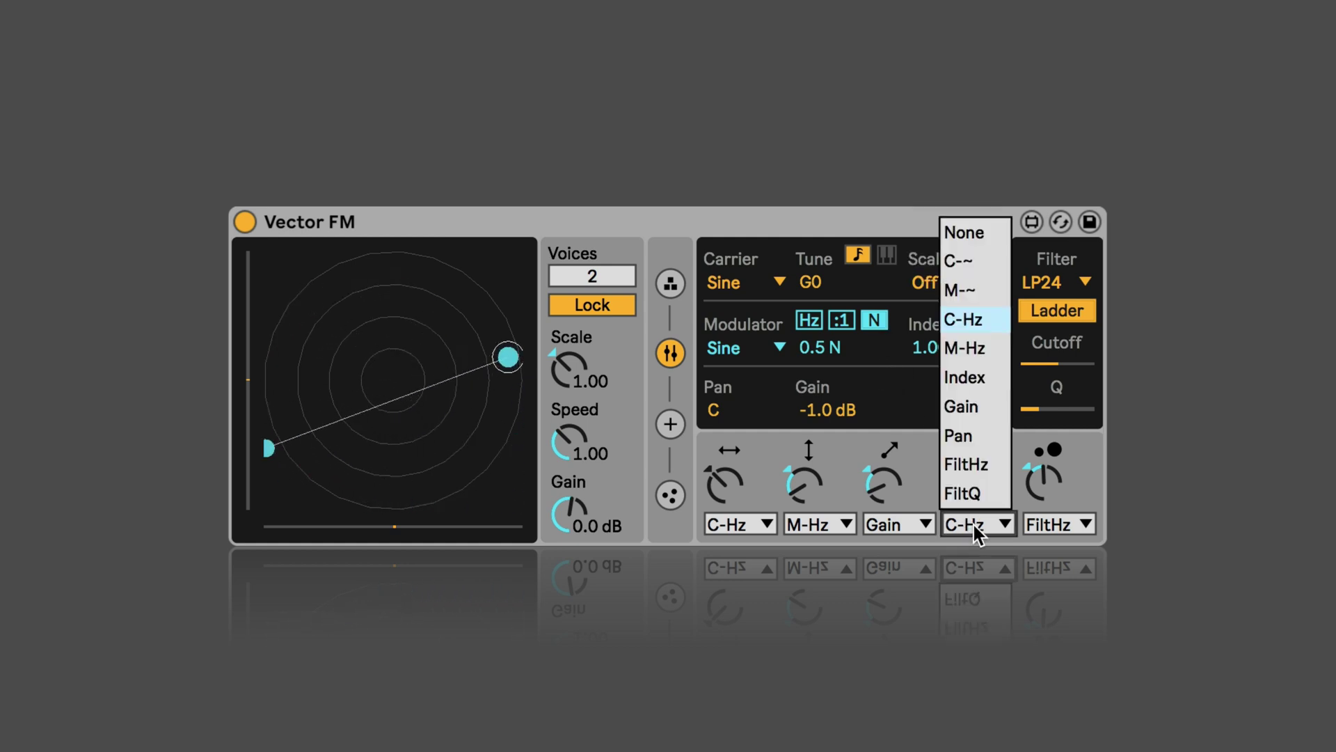
click(964, 381)
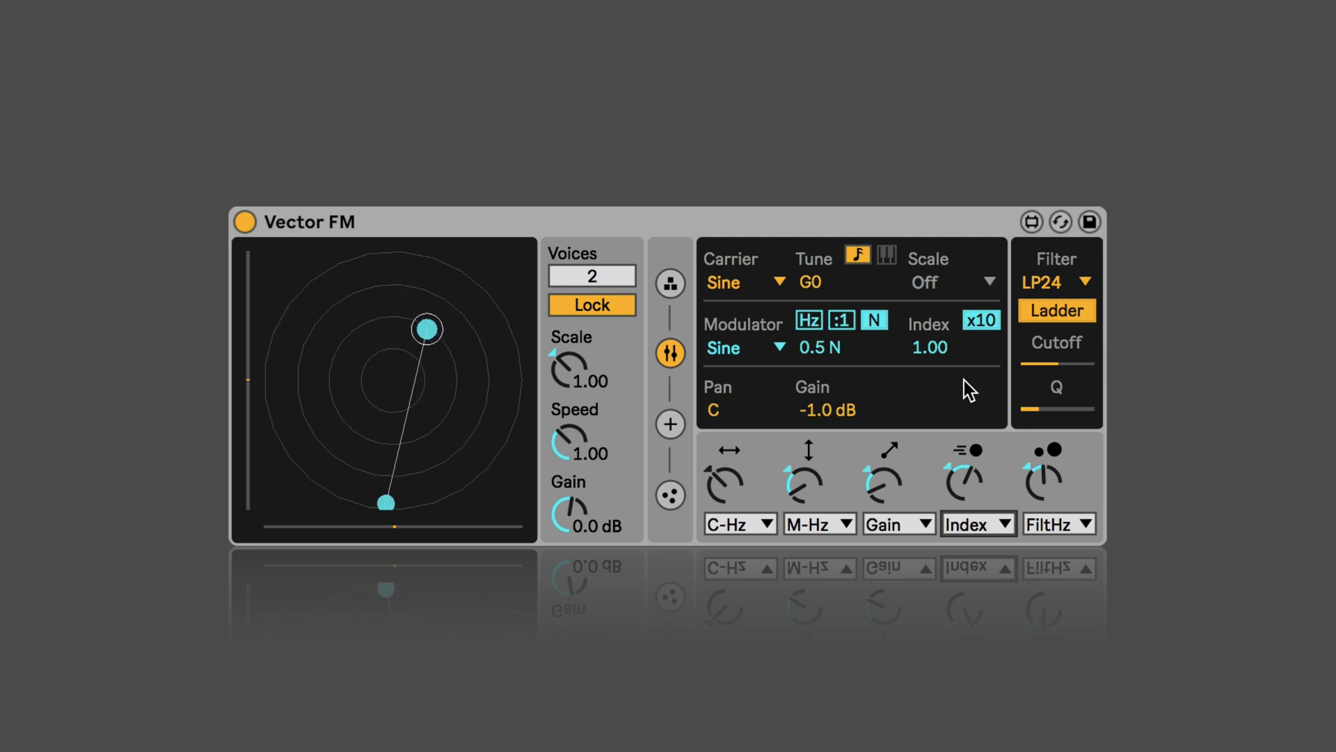
key(space)
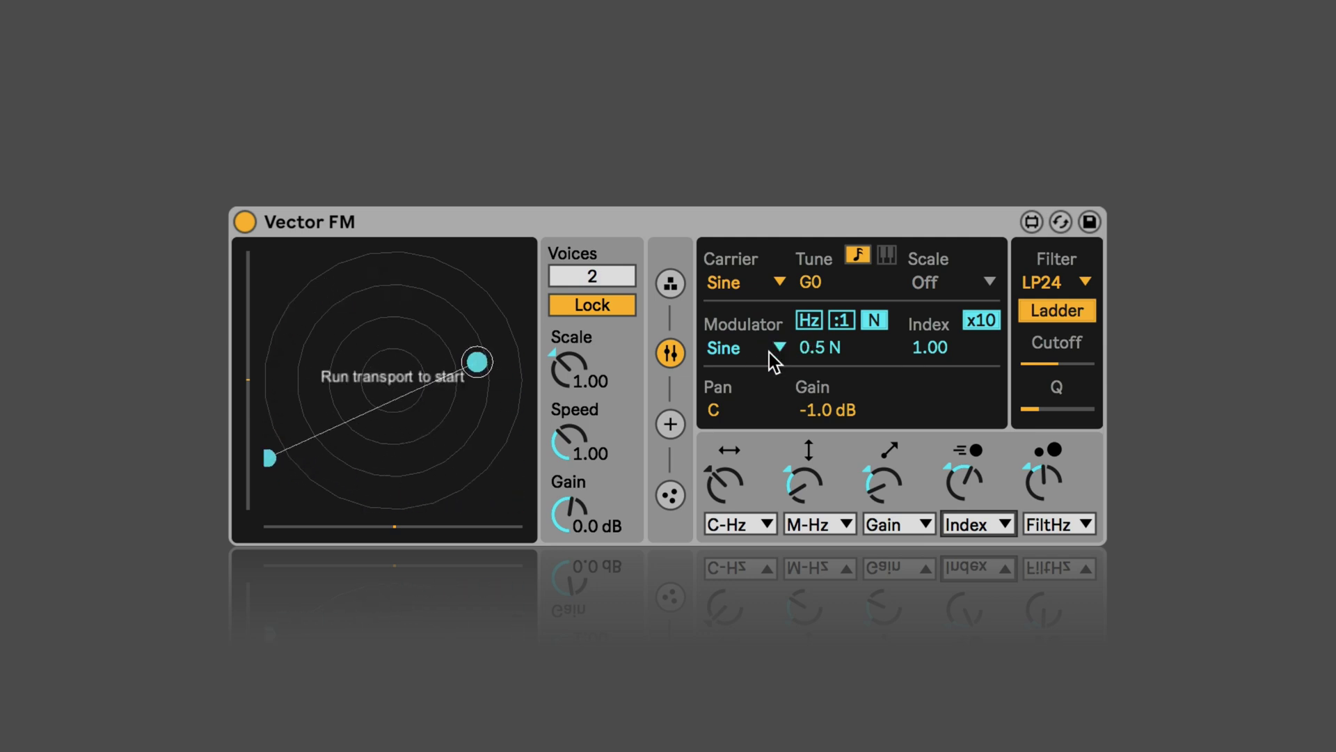
click(819, 323)
click(844, 323)
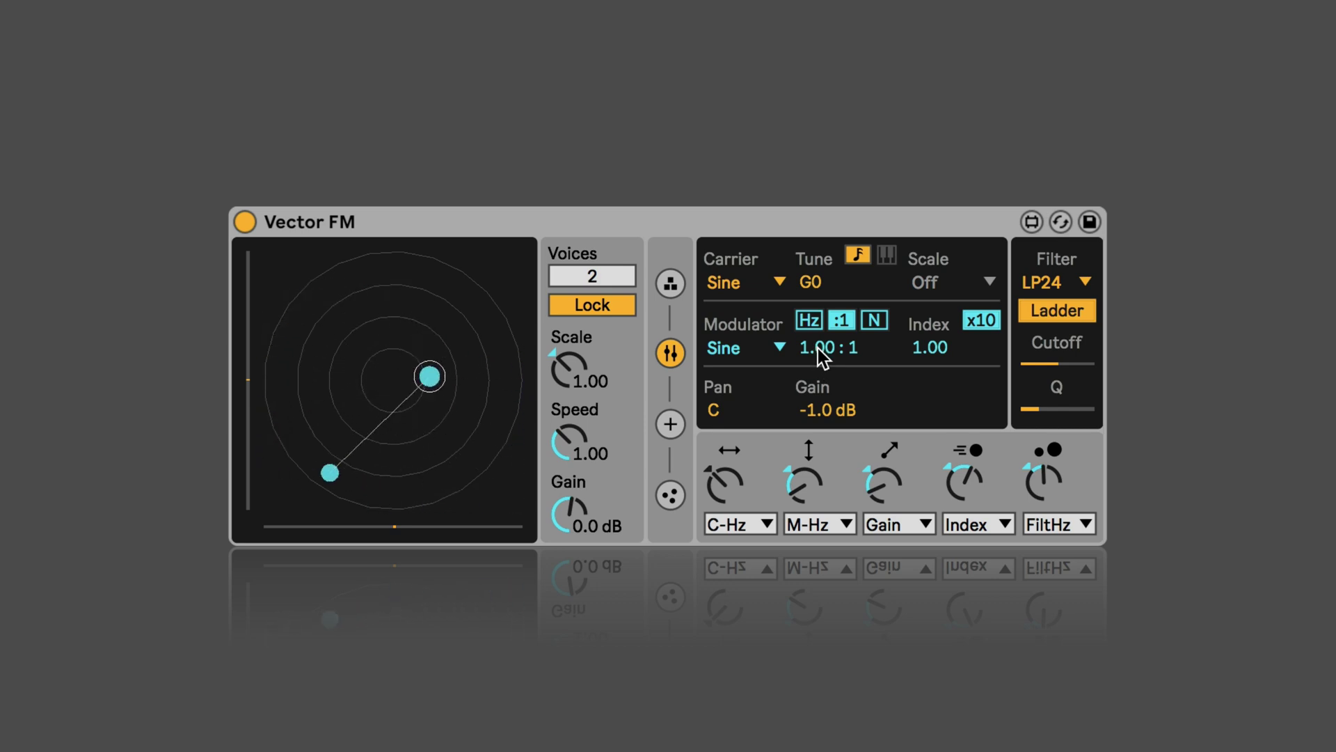
drag(817, 348, 817, 349)
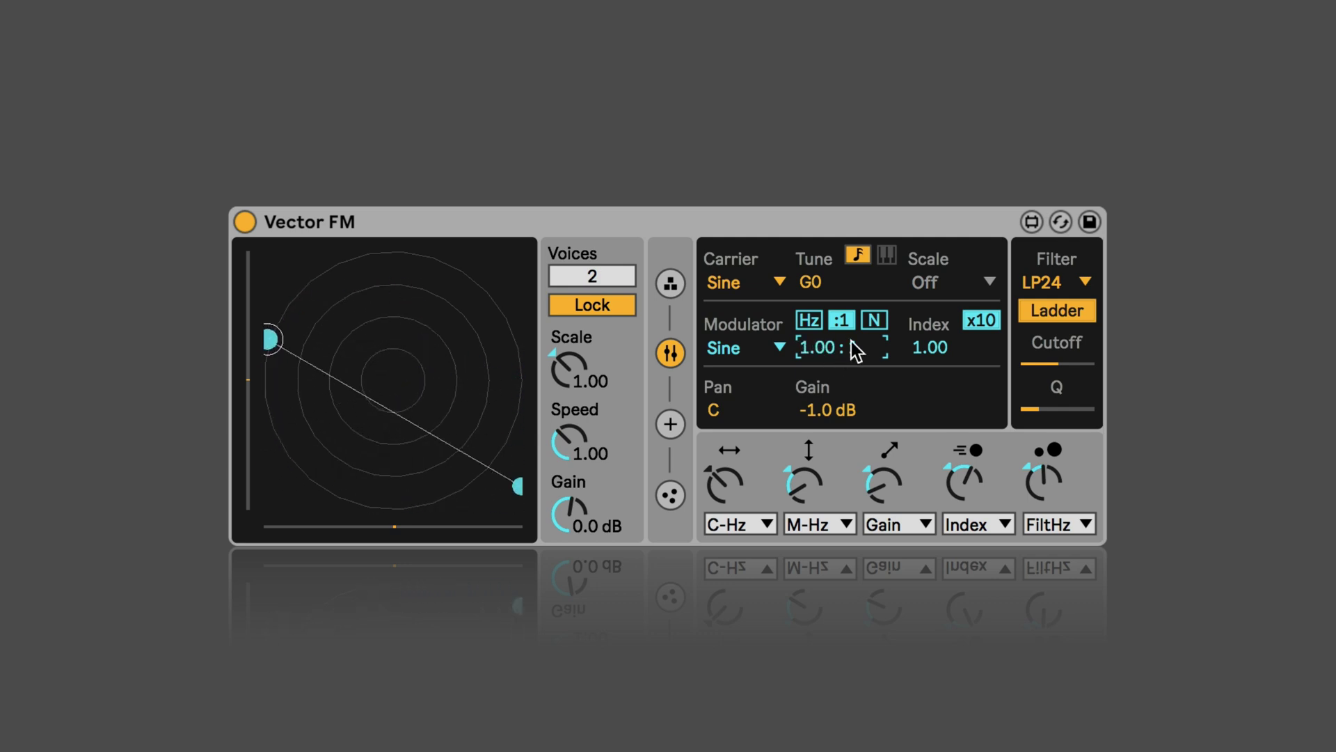
click(875, 325)
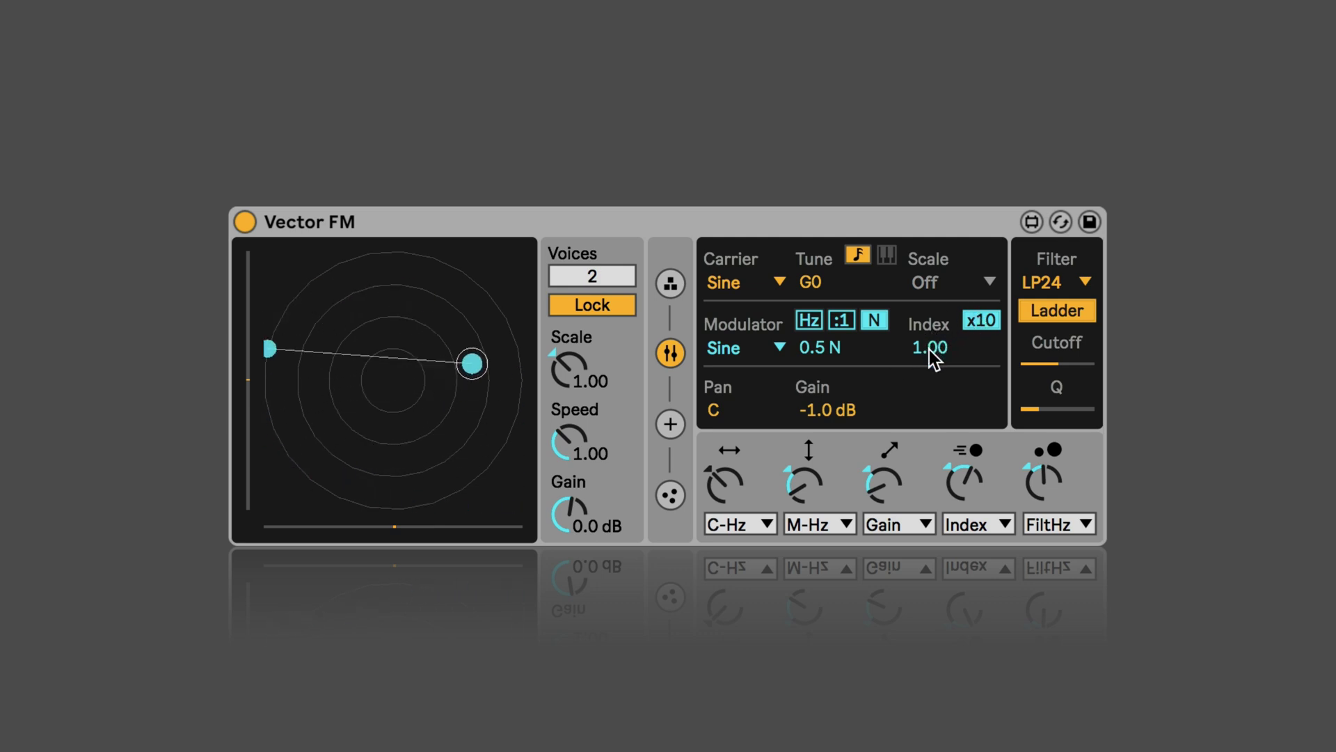
drag(926, 349, 926, 264)
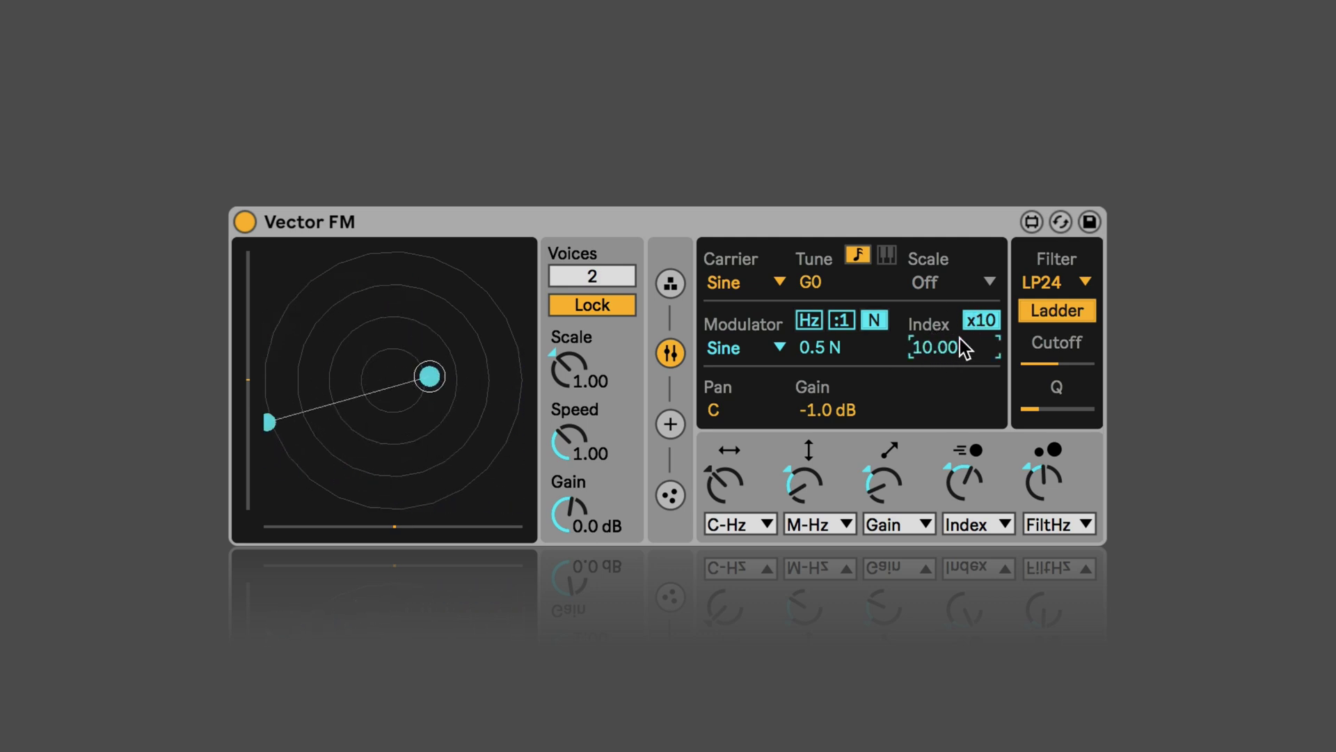
click(983, 320)
click(980, 321)
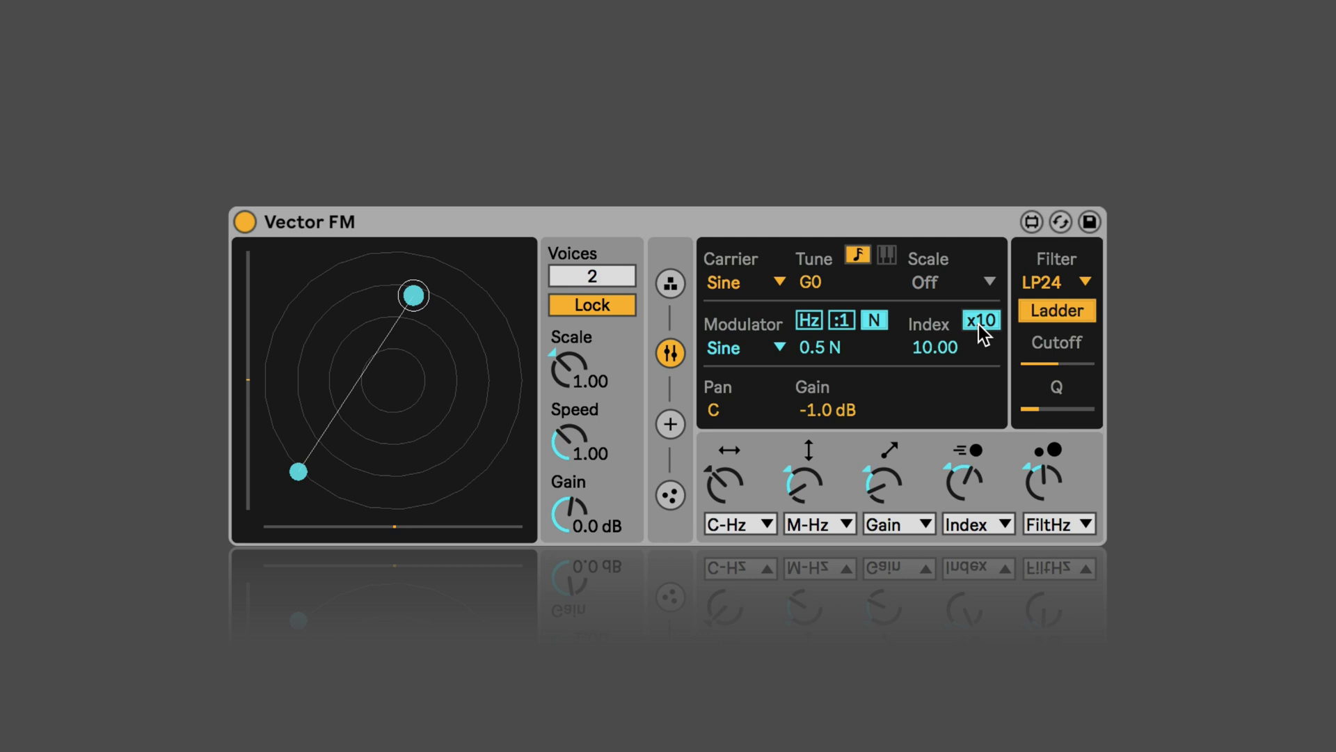
click(928, 355)
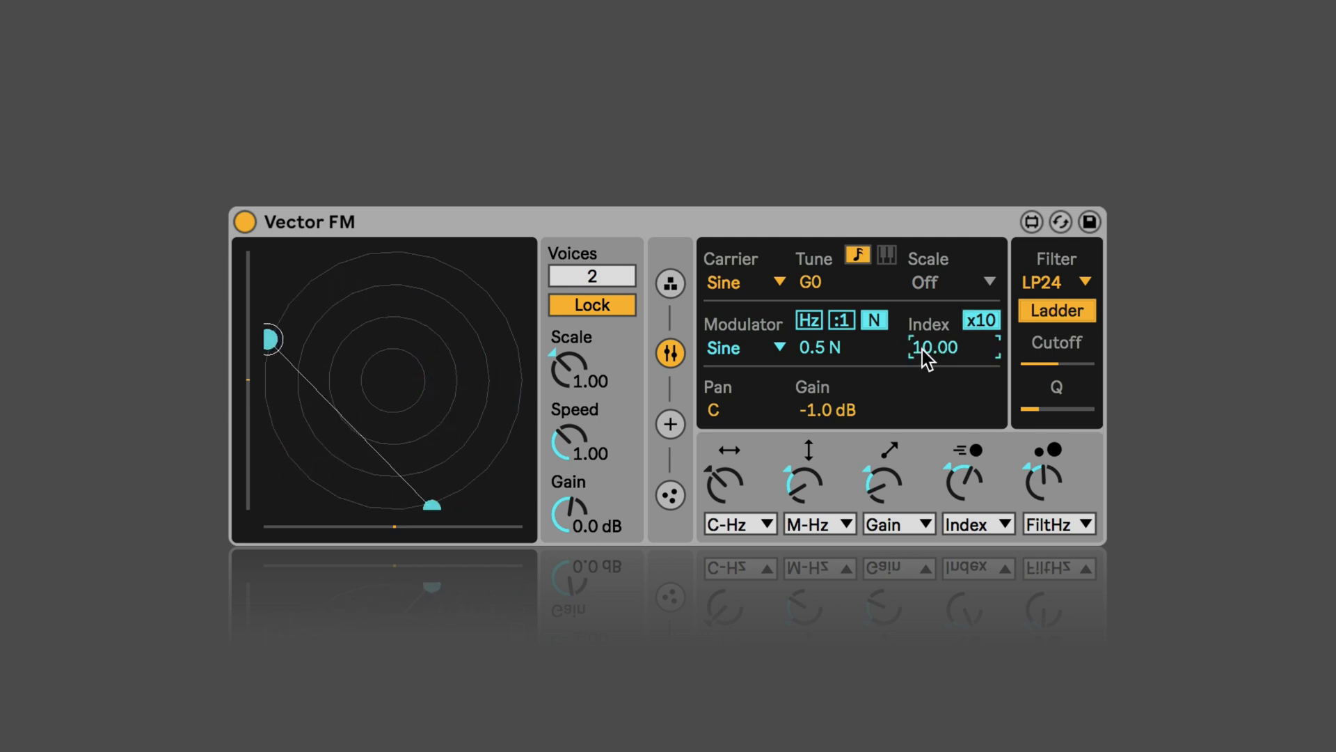
text(1)
key(Return)
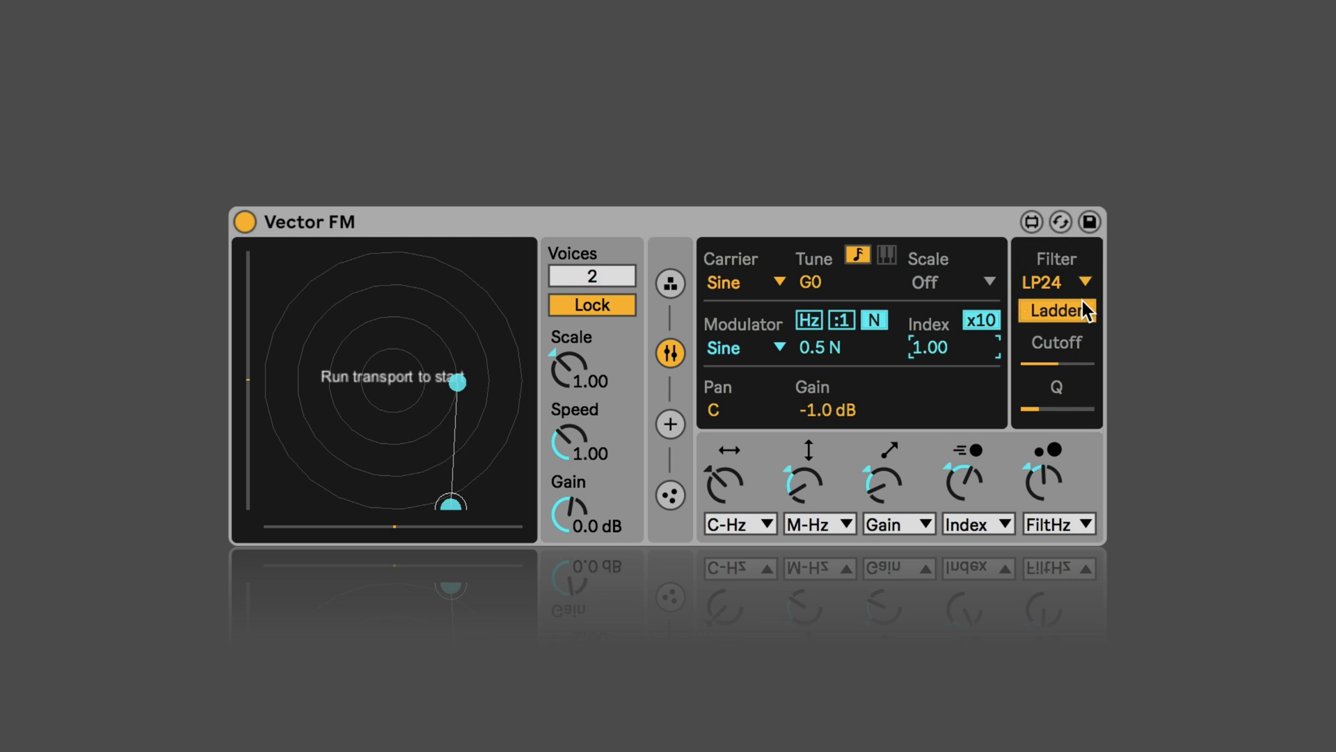
key(space)
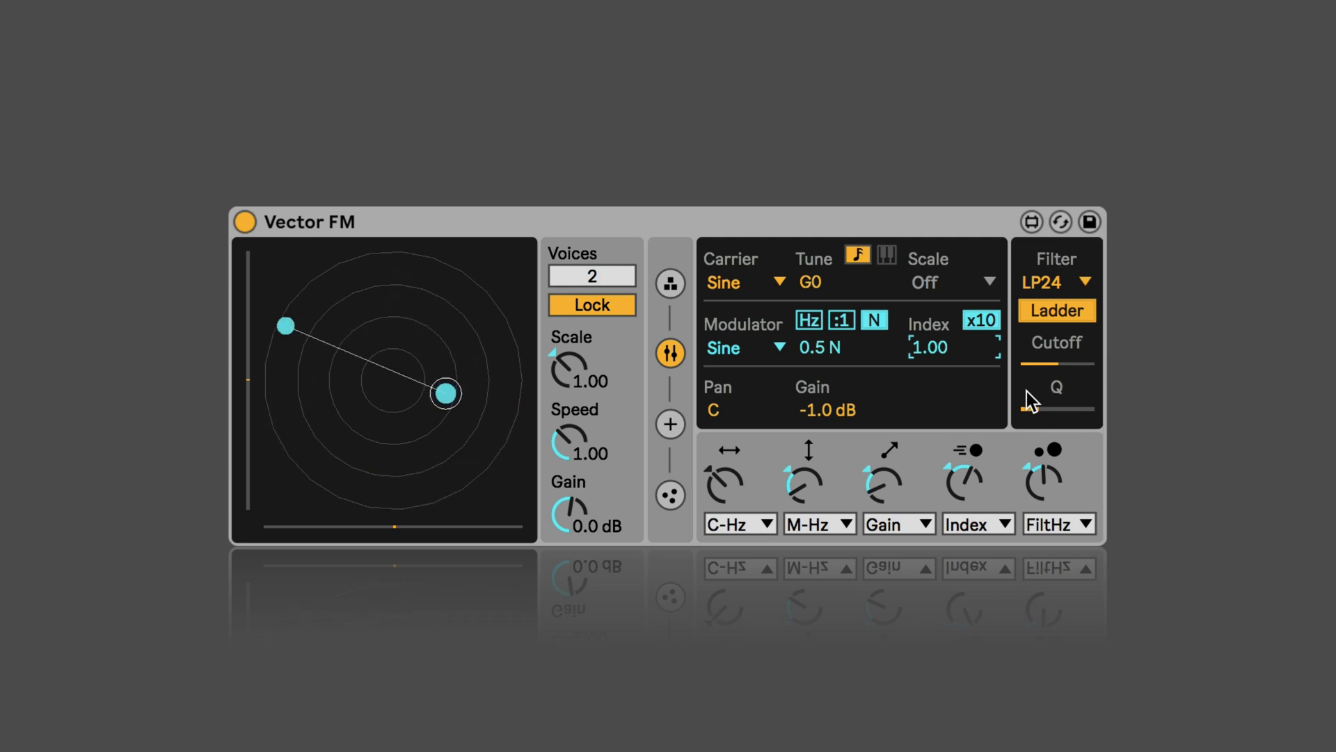
key(space)
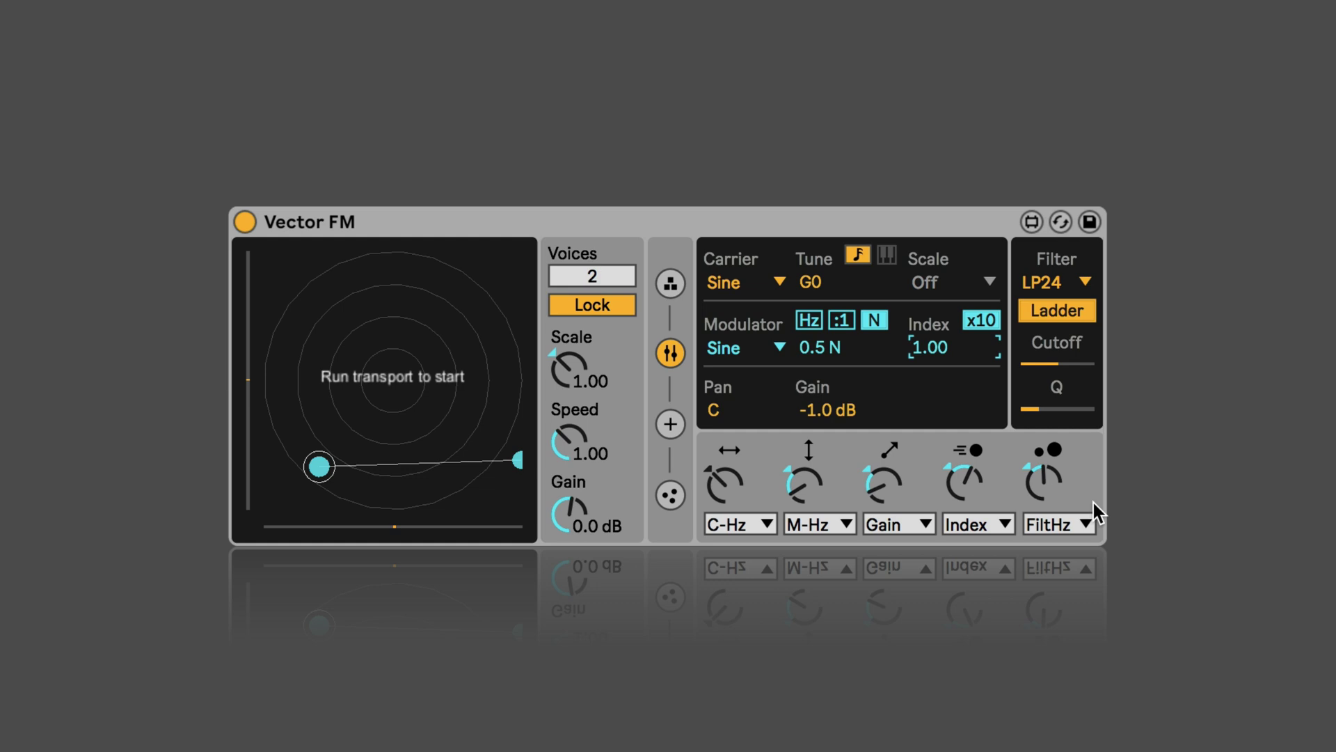
click(760, 529)
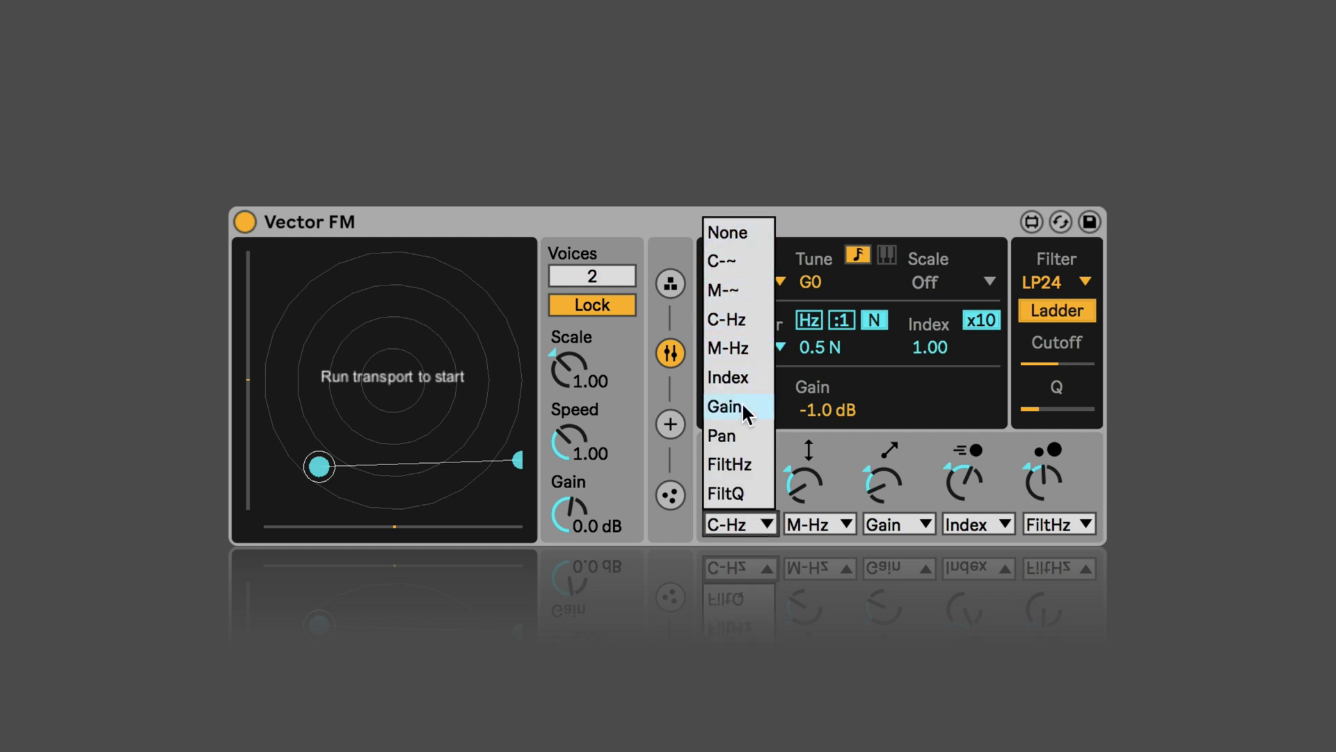
click(814, 218)
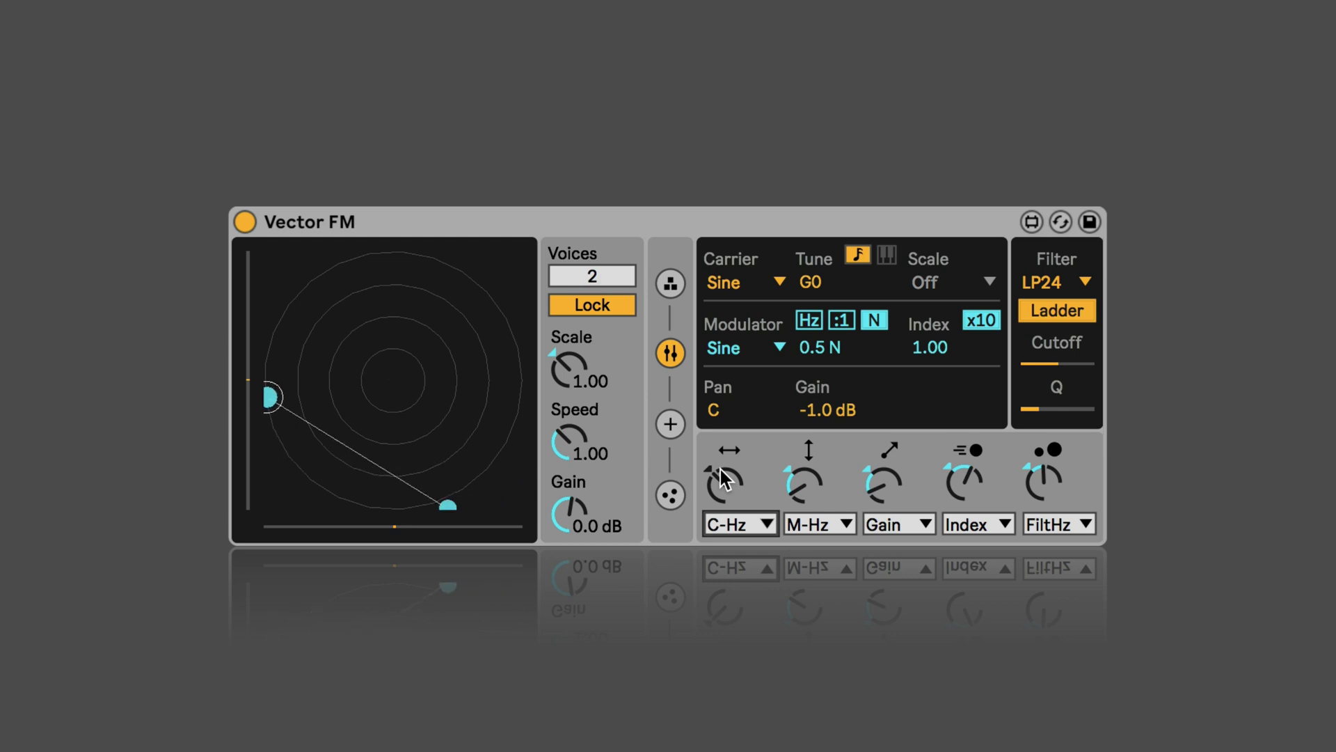
Step: Show the motion and physics settings, nudge Magnetism up and adjust Flowfield Strength
click(671, 424)
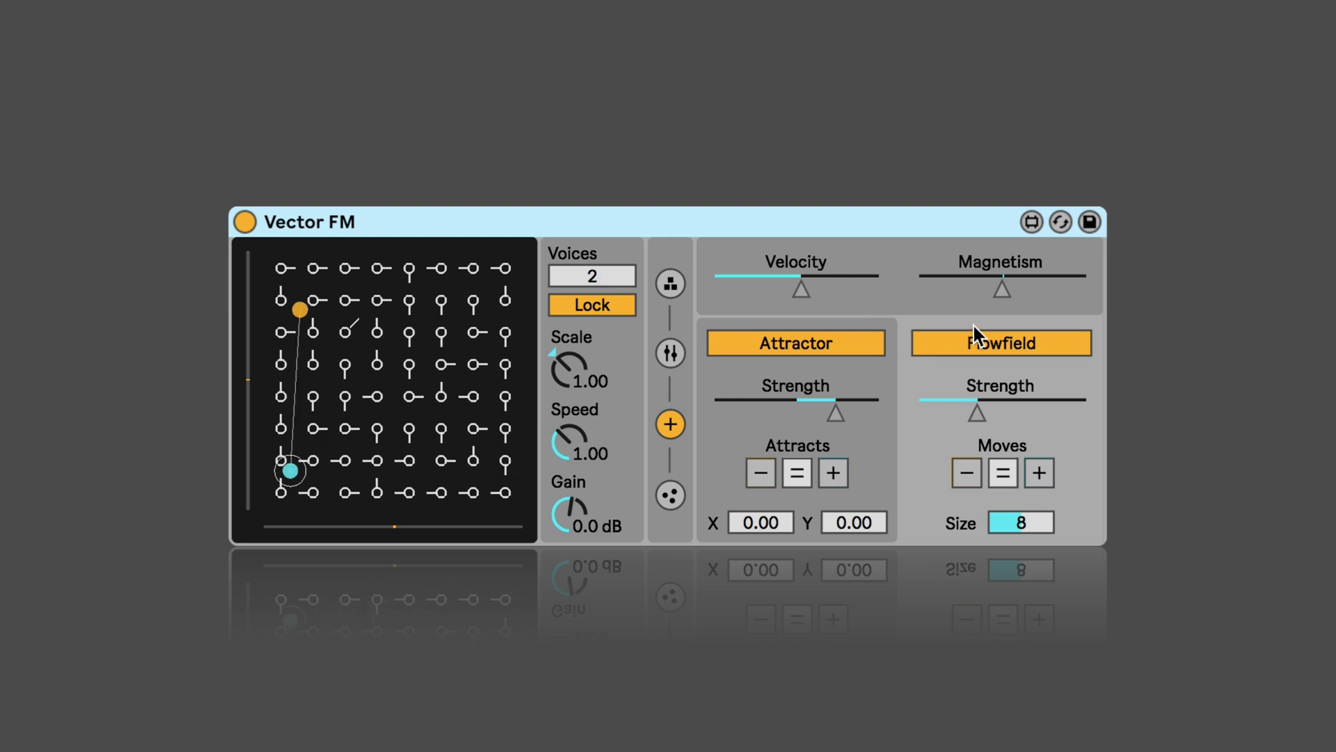
drag(1003, 289, 1020, 276)
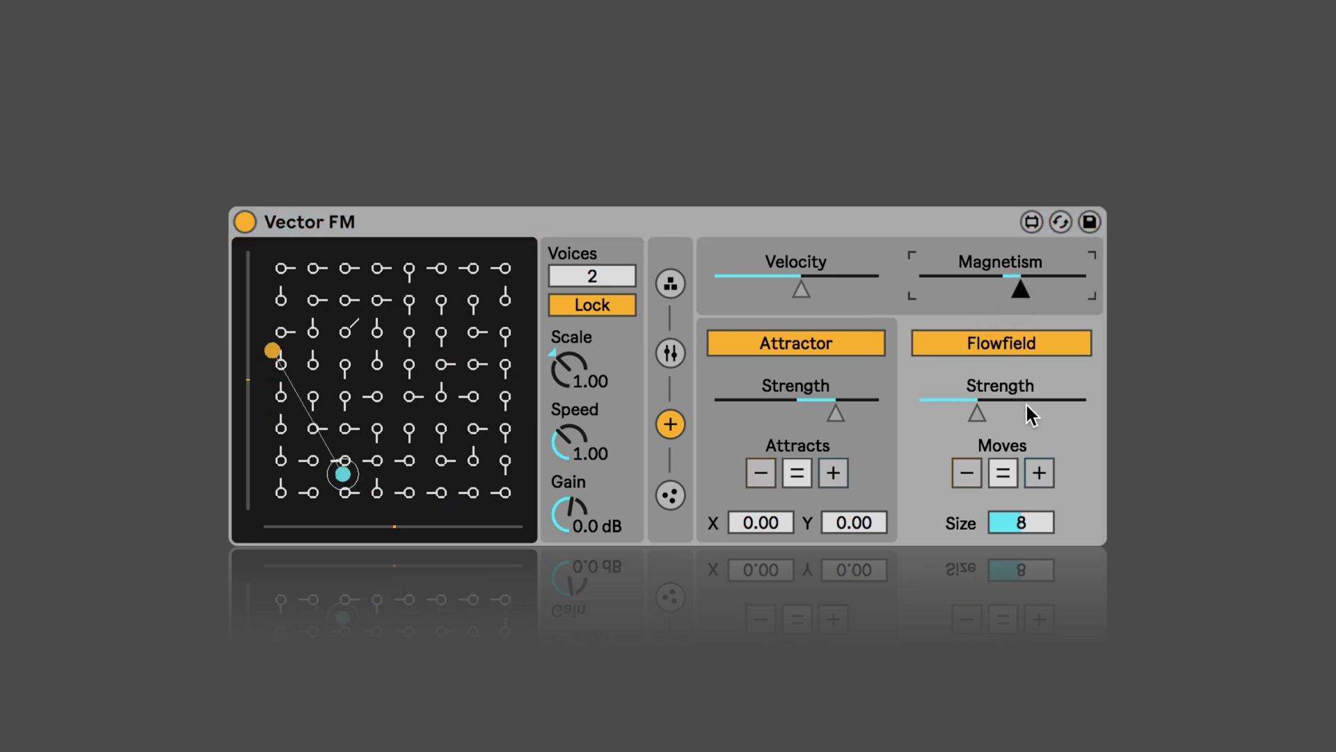
drag(1025, 401, 985, 413)
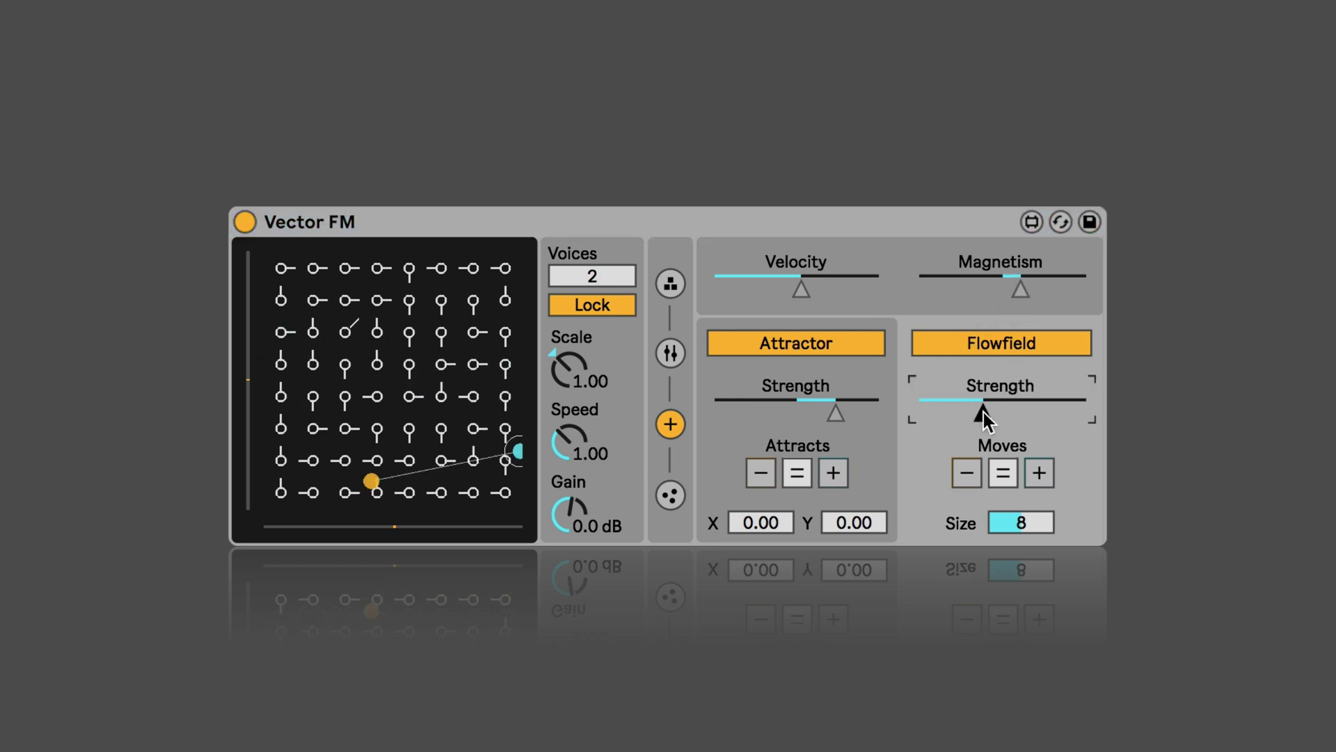
Step: Set the flowfield arrows to static (=) and toggle the Attractor off and back on
click(1037, 473)
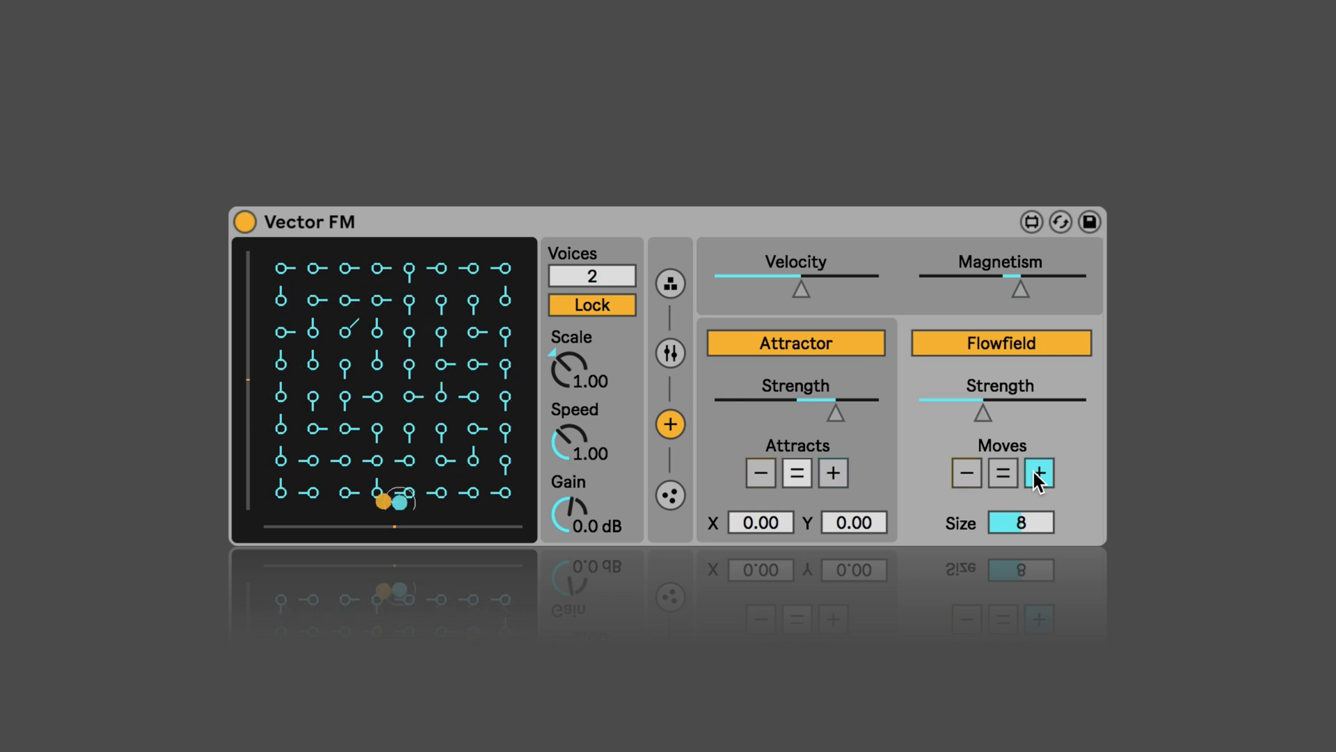
click(1007, 469)
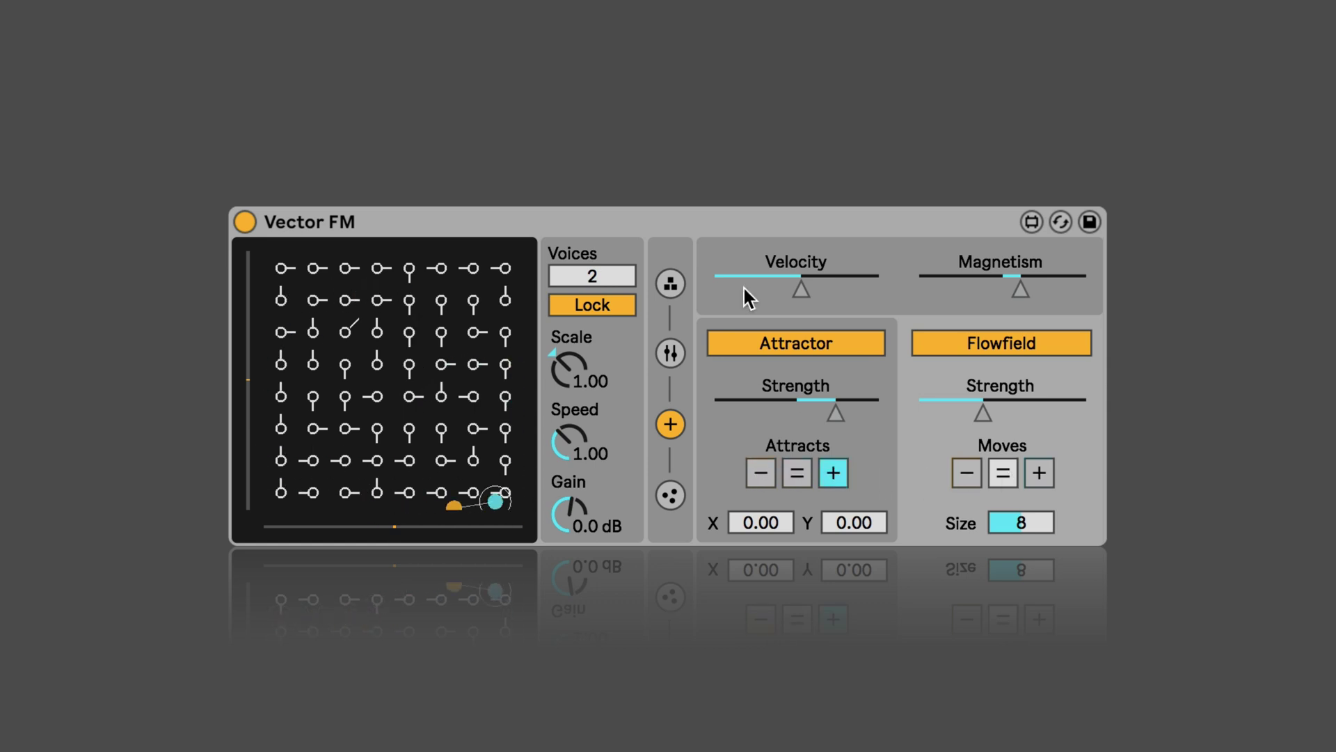
click(794, 348)
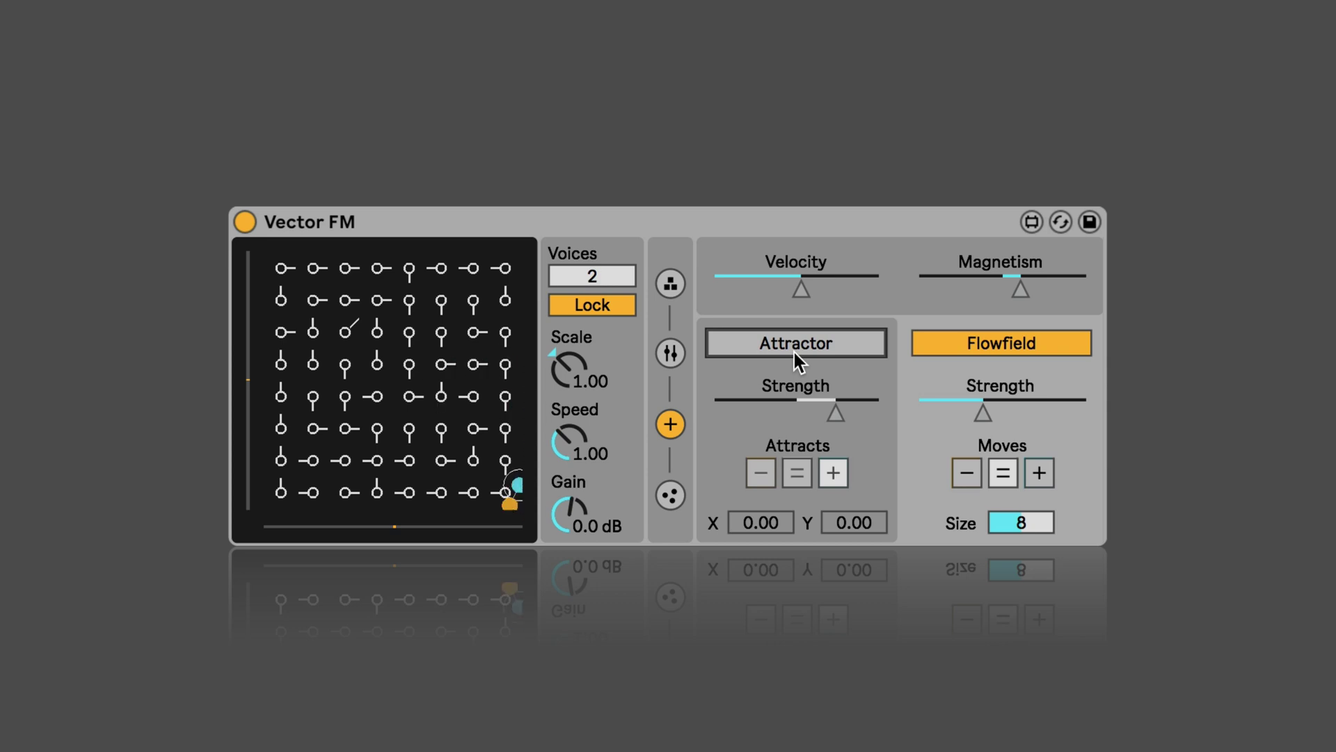
click(792, 350)
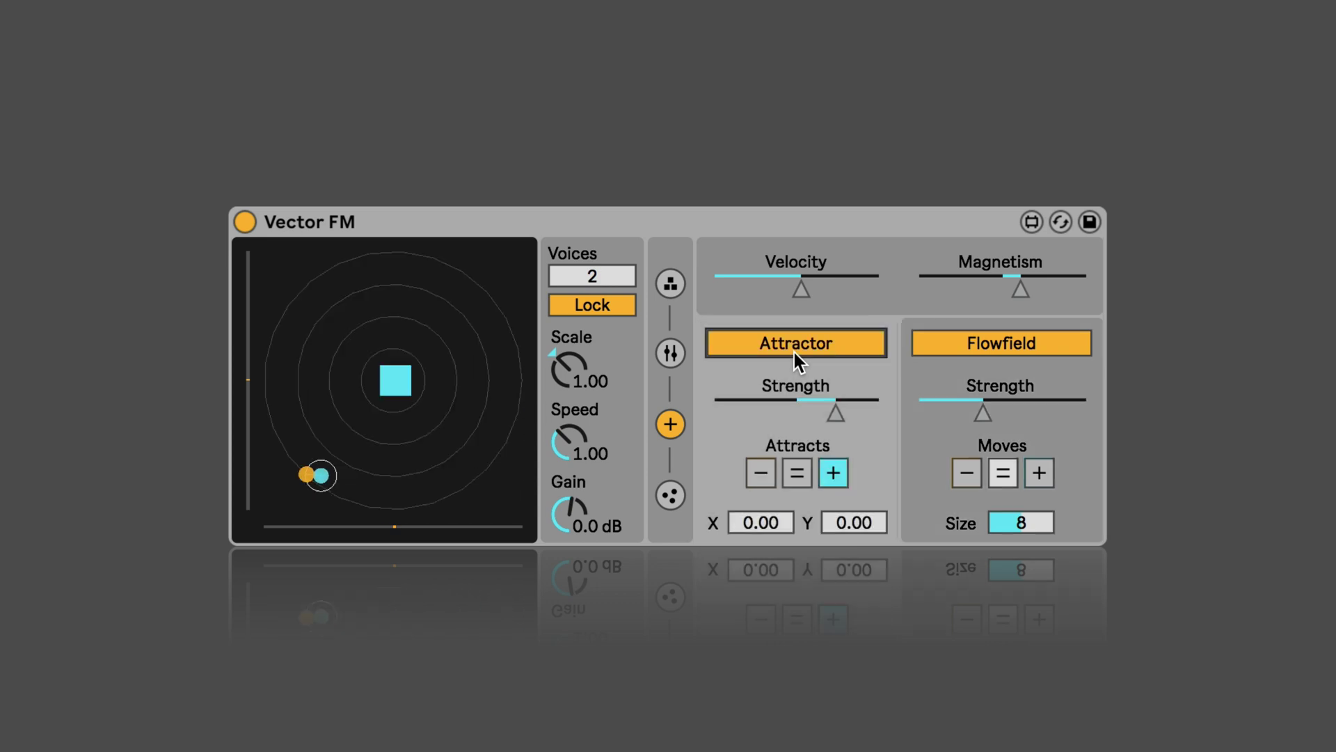
Step: Switch Vector FM's middle strip to the particle page with Charge, Mass and Emitter controls
click(673, 497)
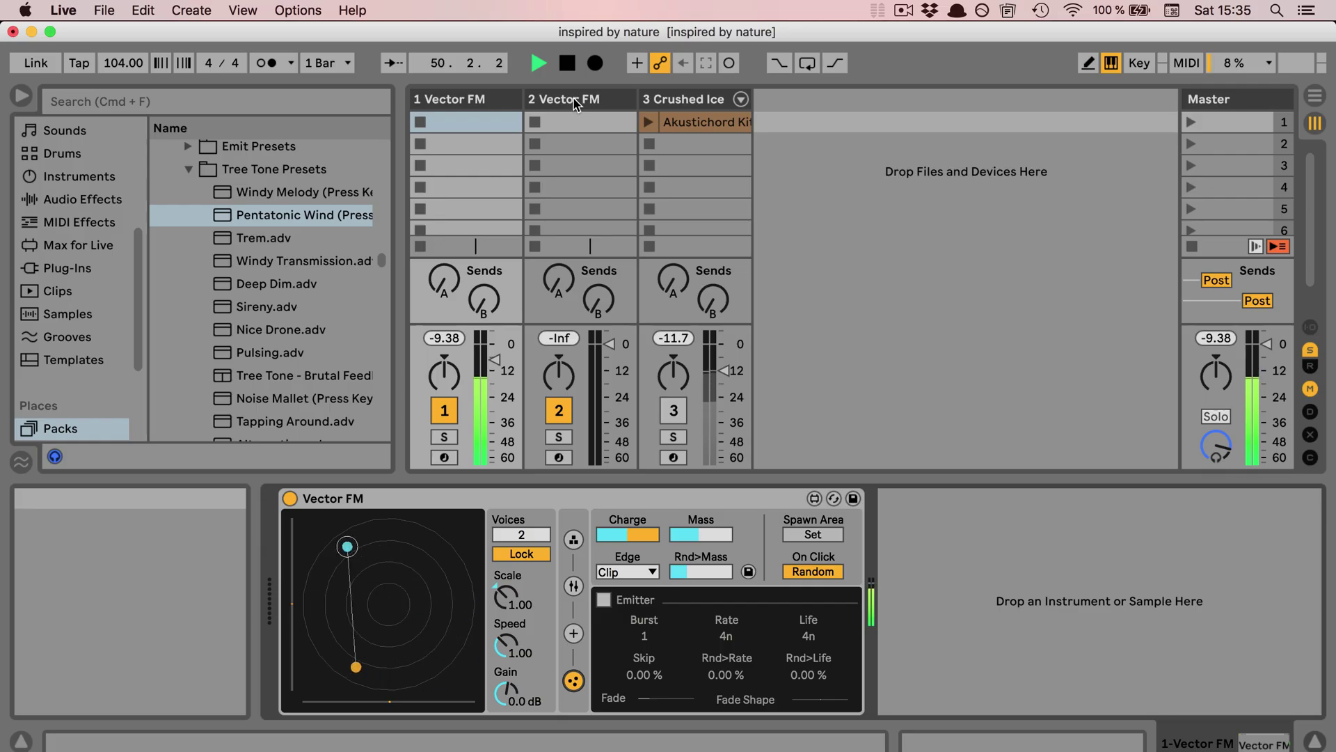
Step: Select the 2 Vector FM track, solo it, and activate its Bouncy Notes device
click(574, 100)
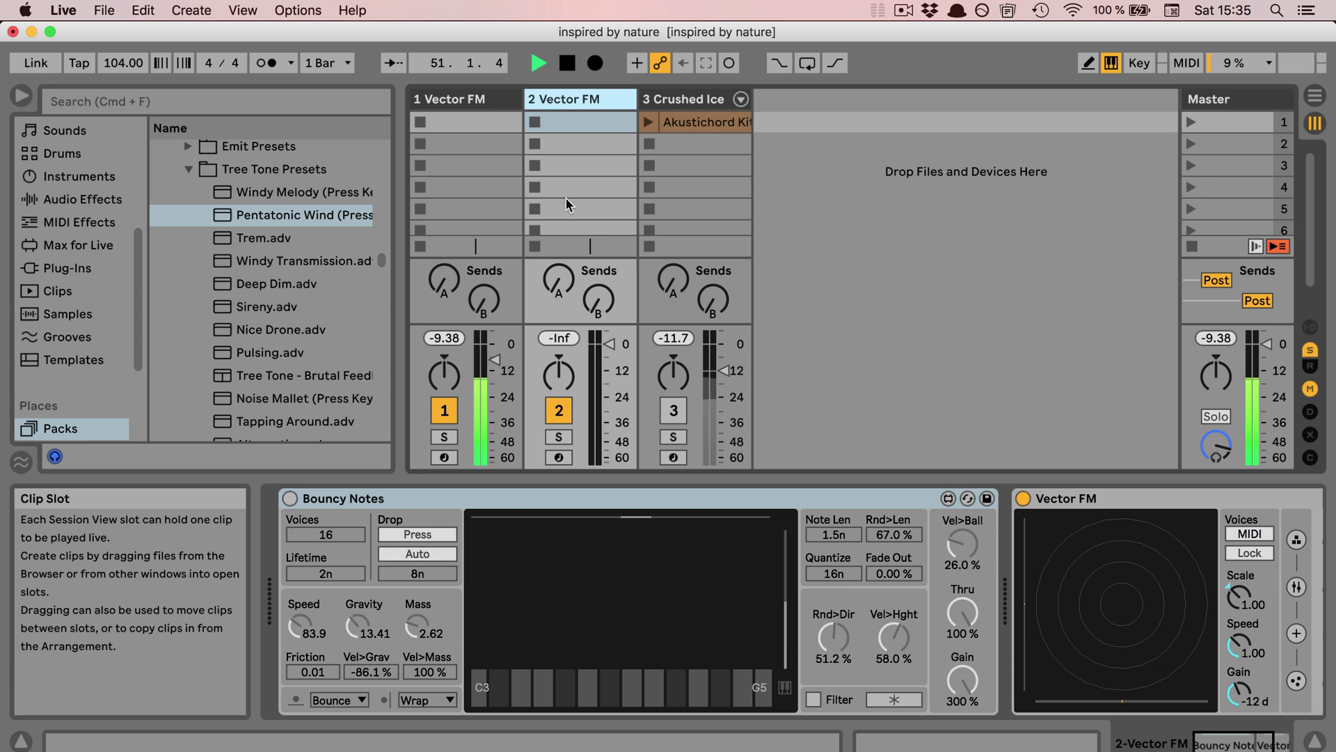
click(561, 439)
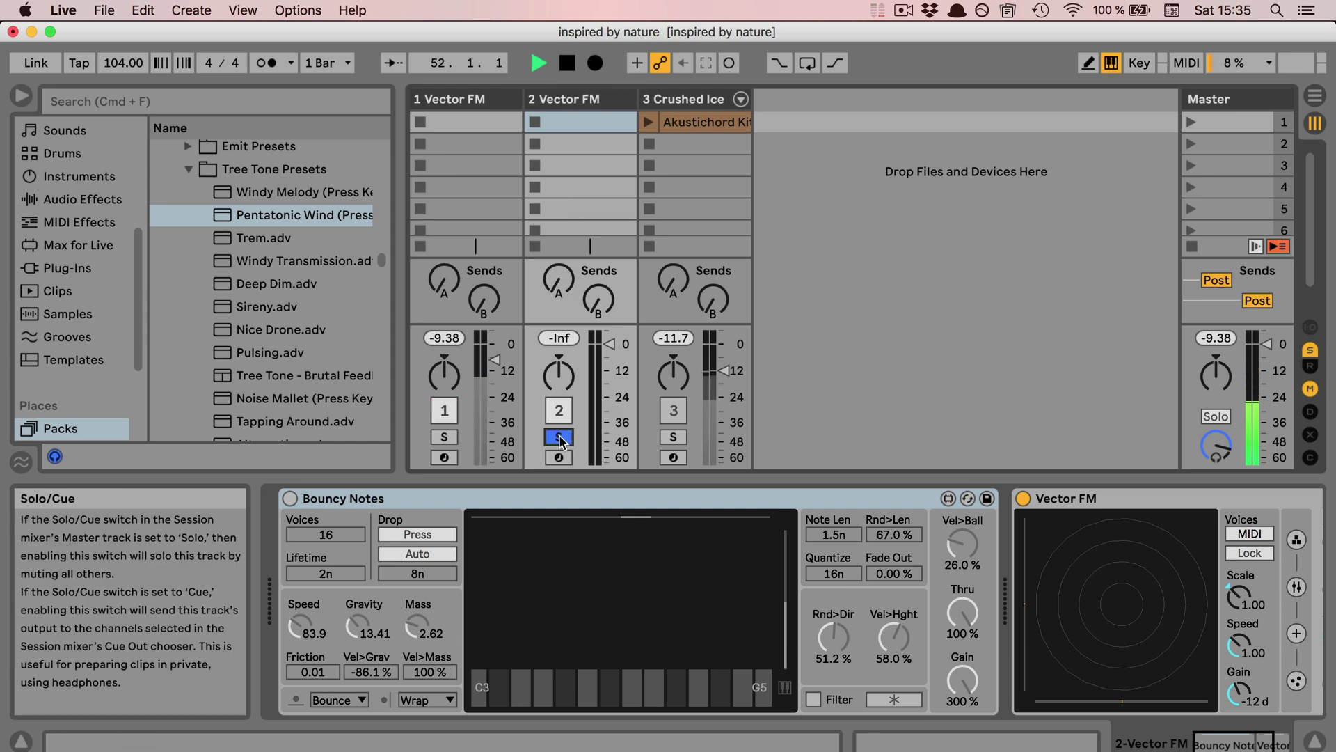
click(289, 500)
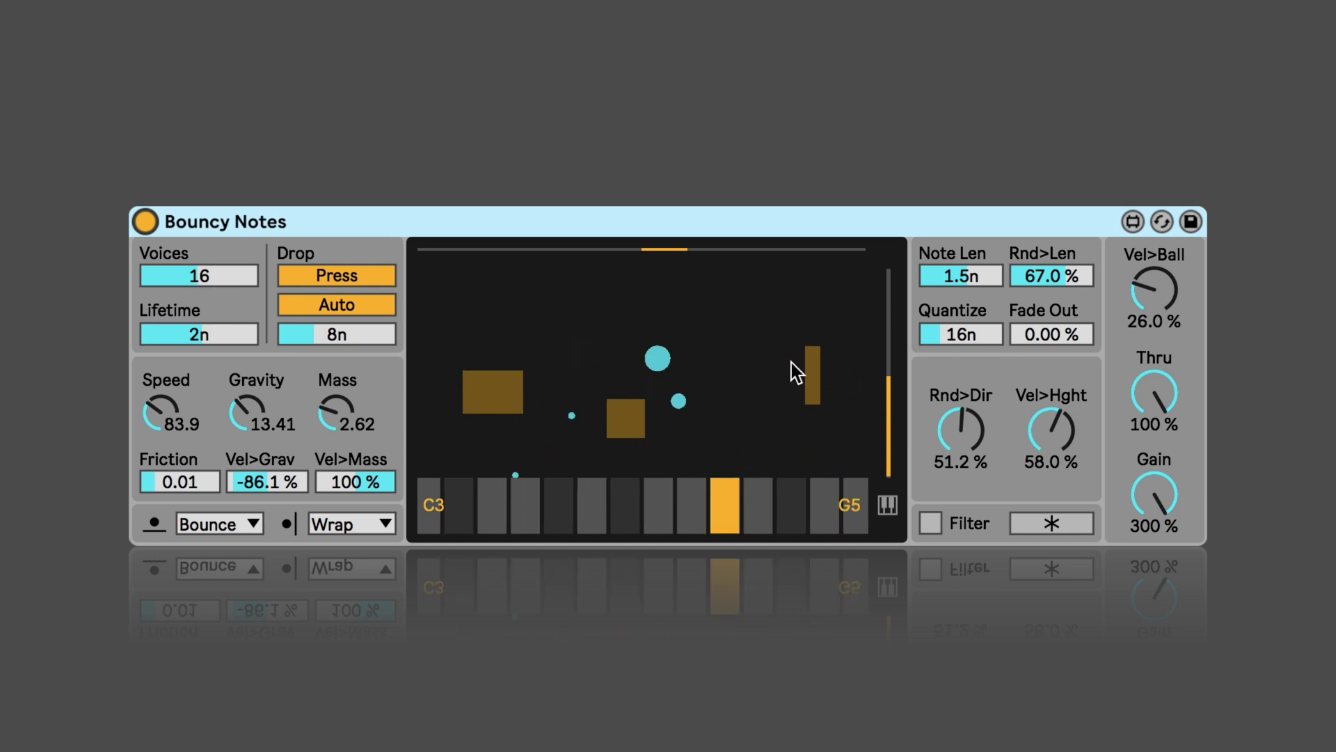
Step: Show the MinPent scale settings and return the note Range to 14 after raising it
click(887, 504)
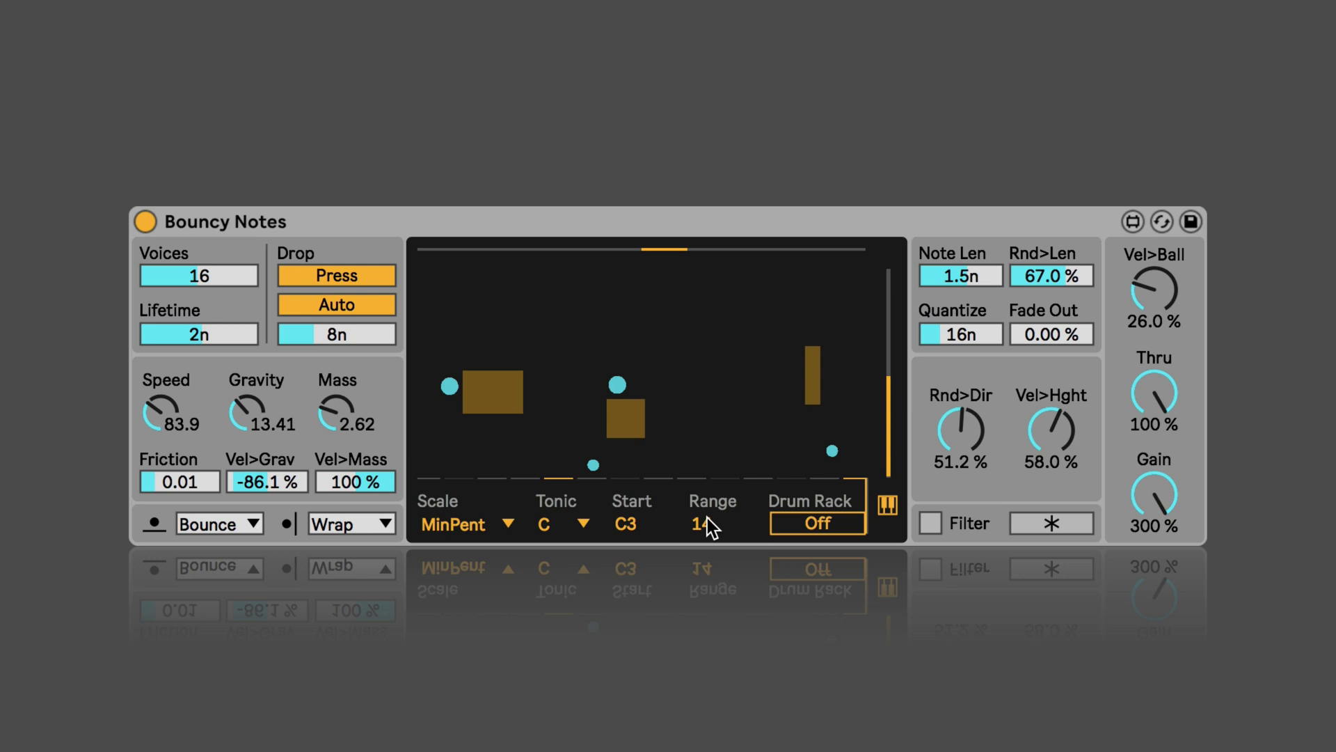
drag(707, 523, 708, 473)
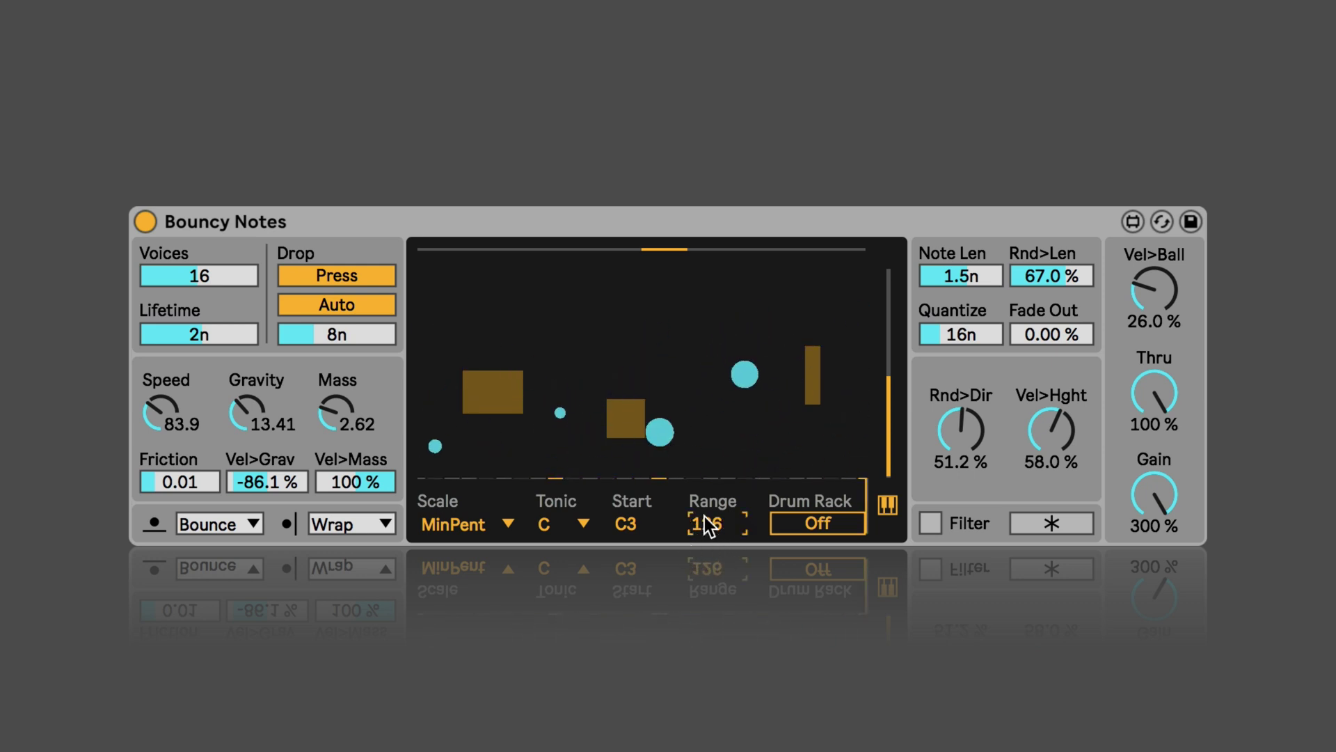
click(706, 524)
text(14)
key(Return)
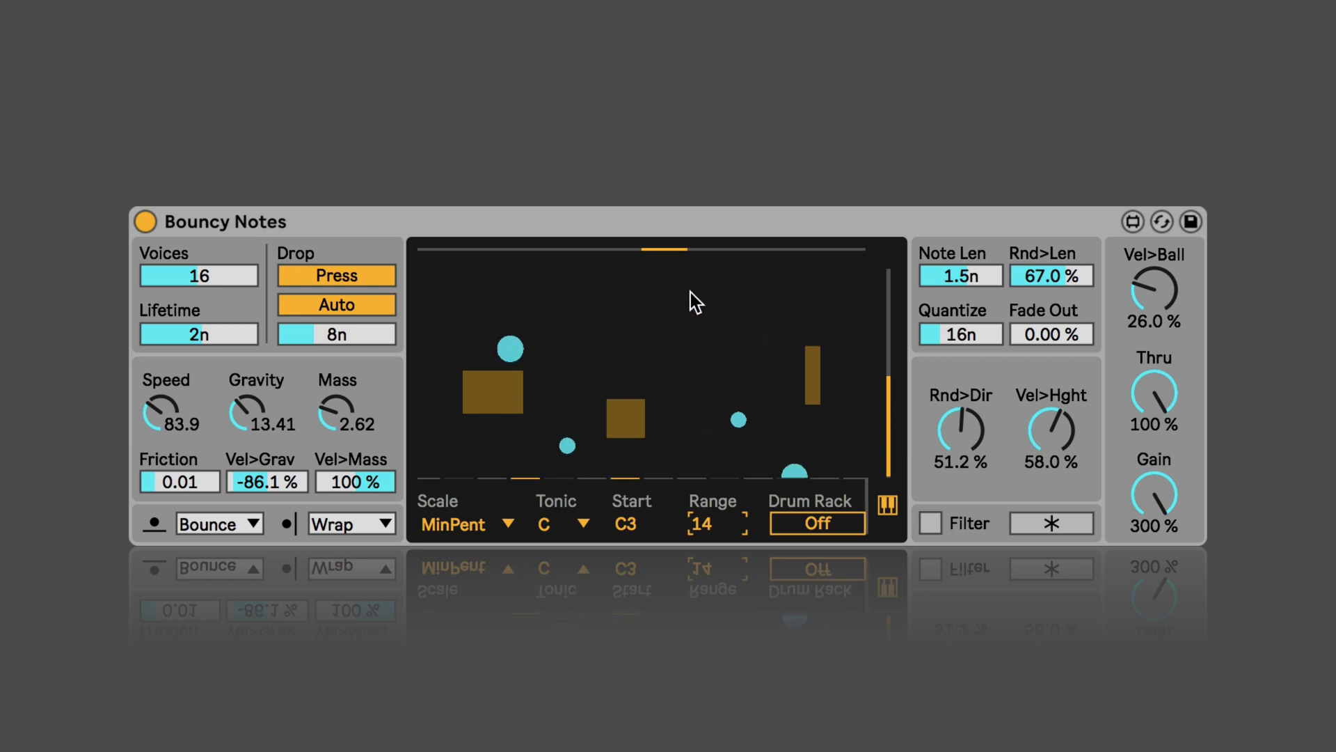
Step: Collapse the horizontal drop zone to one point and stretch the vertical drop range to the top
mouse_move(691, 292)
mouse_down()
mouse_move(740, 369)
mouse_move(730, 388)
mouse_up()
click(714, 334)
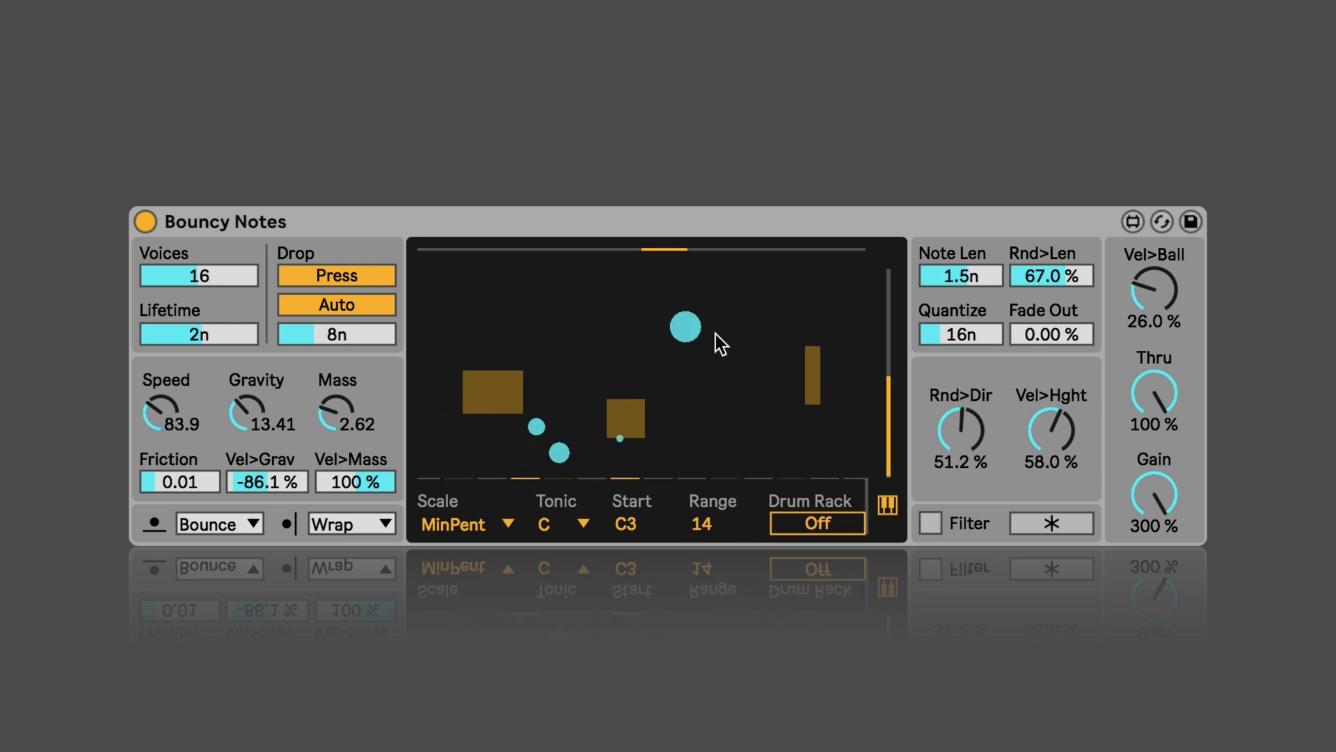
drag(648, 250, 865, 250)
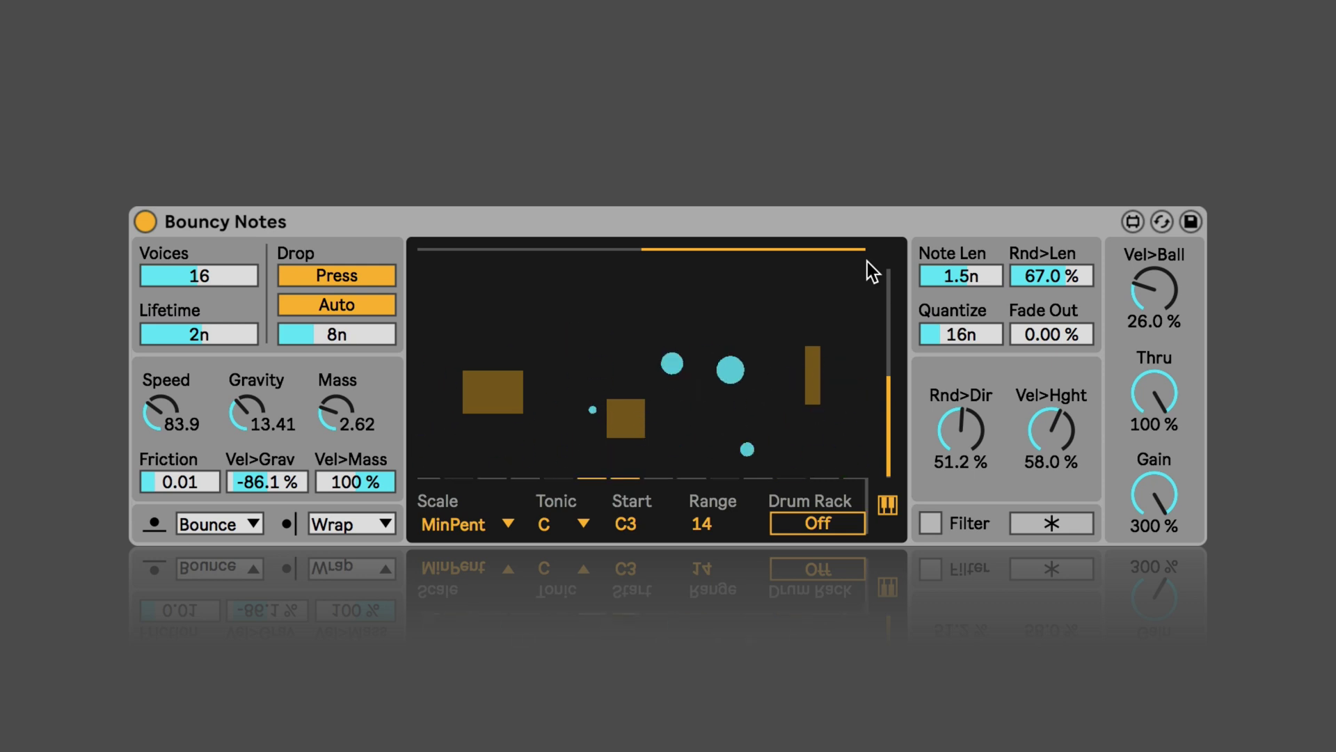
drag(643, 250, 421, 250)
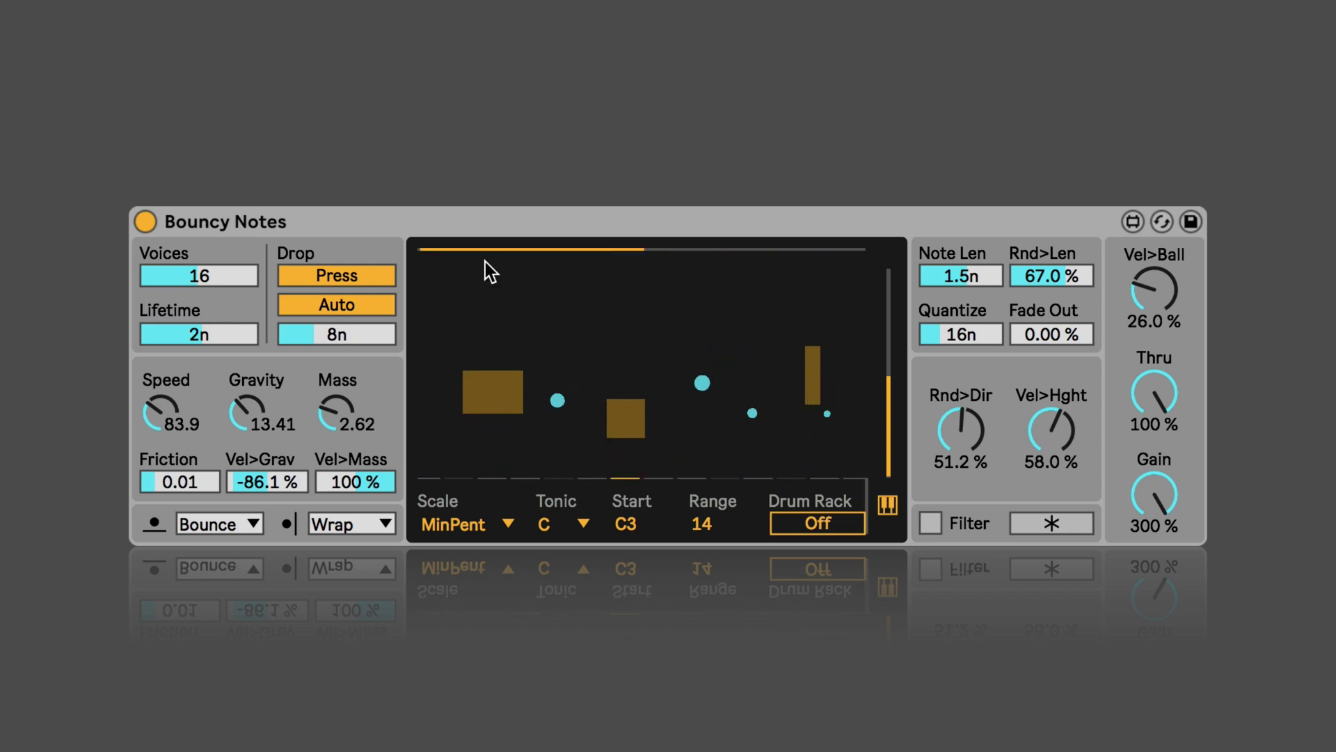
click(641, 256)
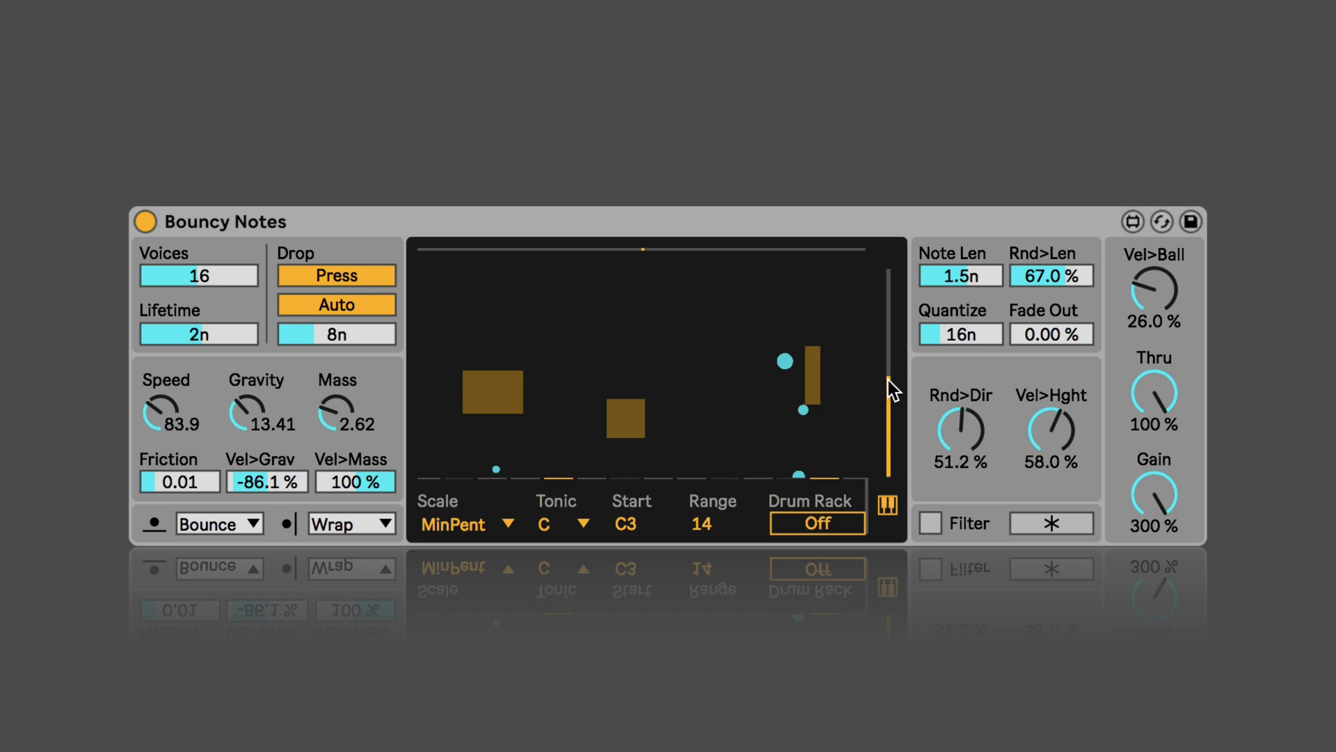
drag(888, 475, 895, 331)
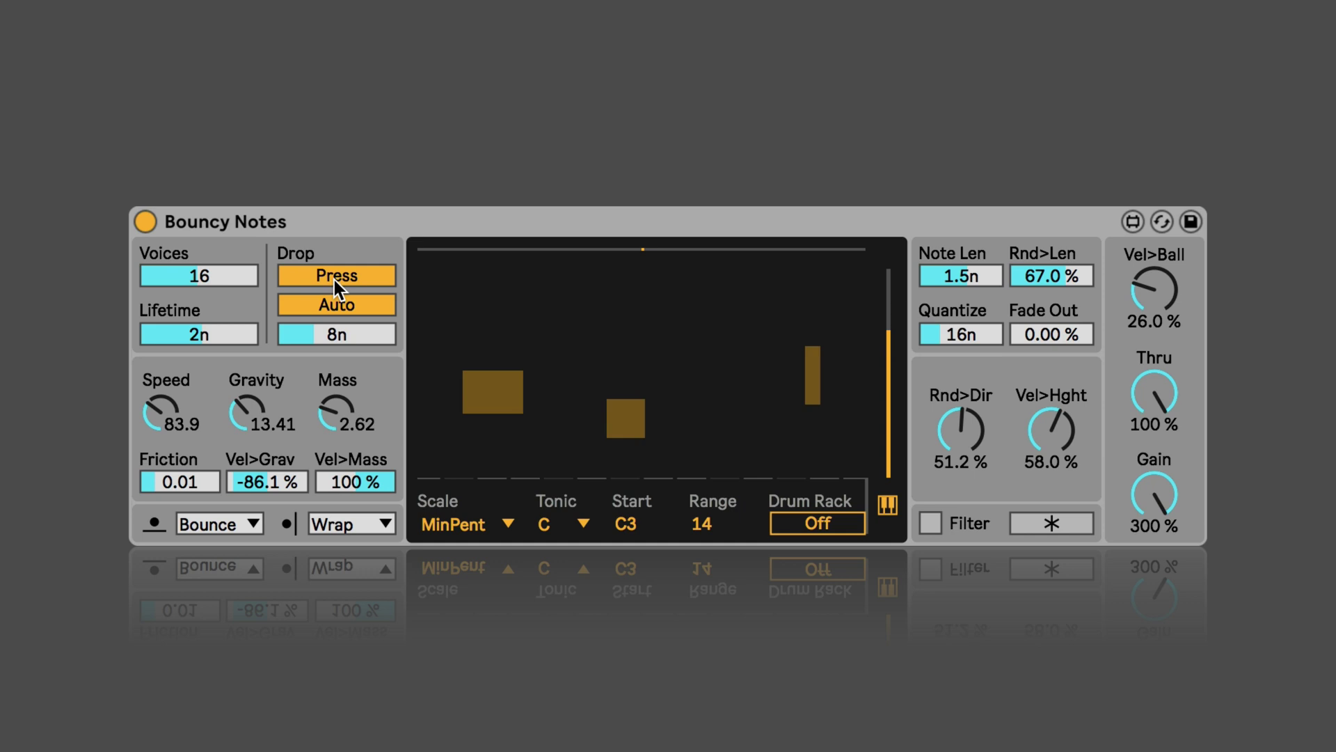
click(334, 280)
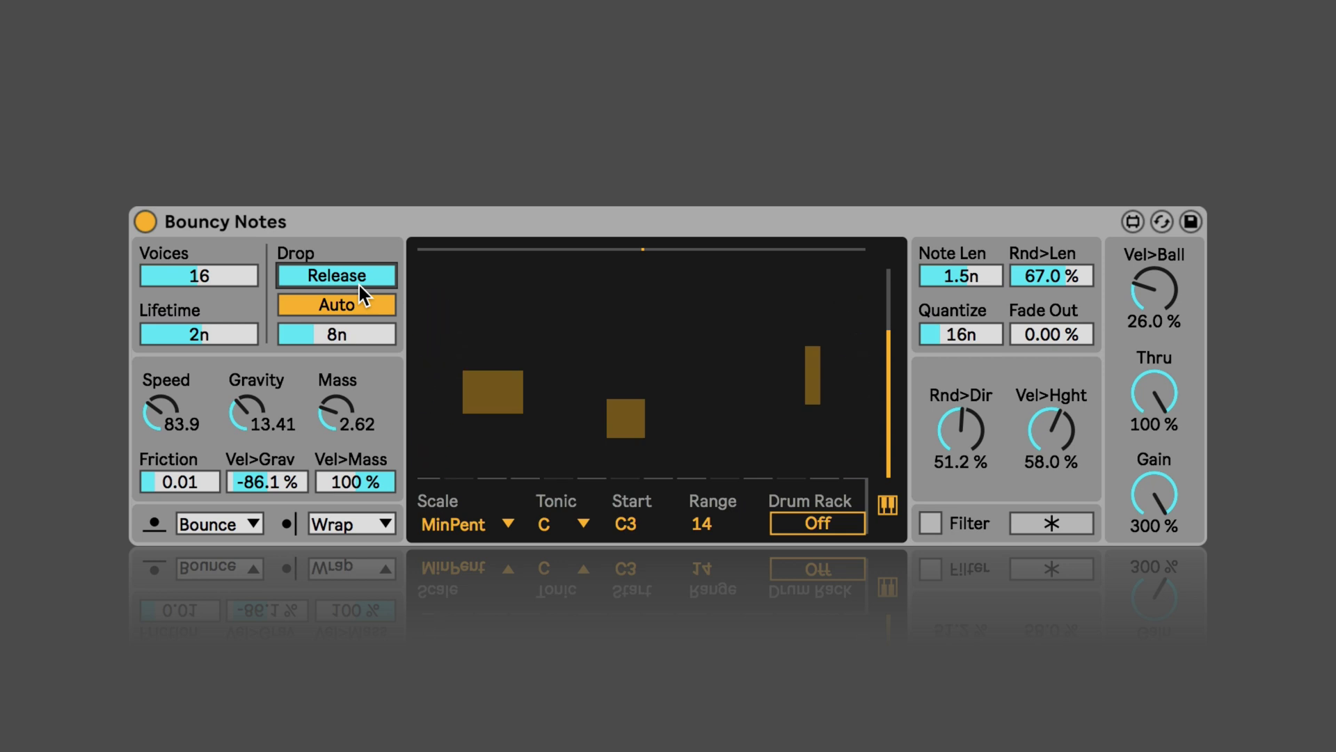
click(359, 282)
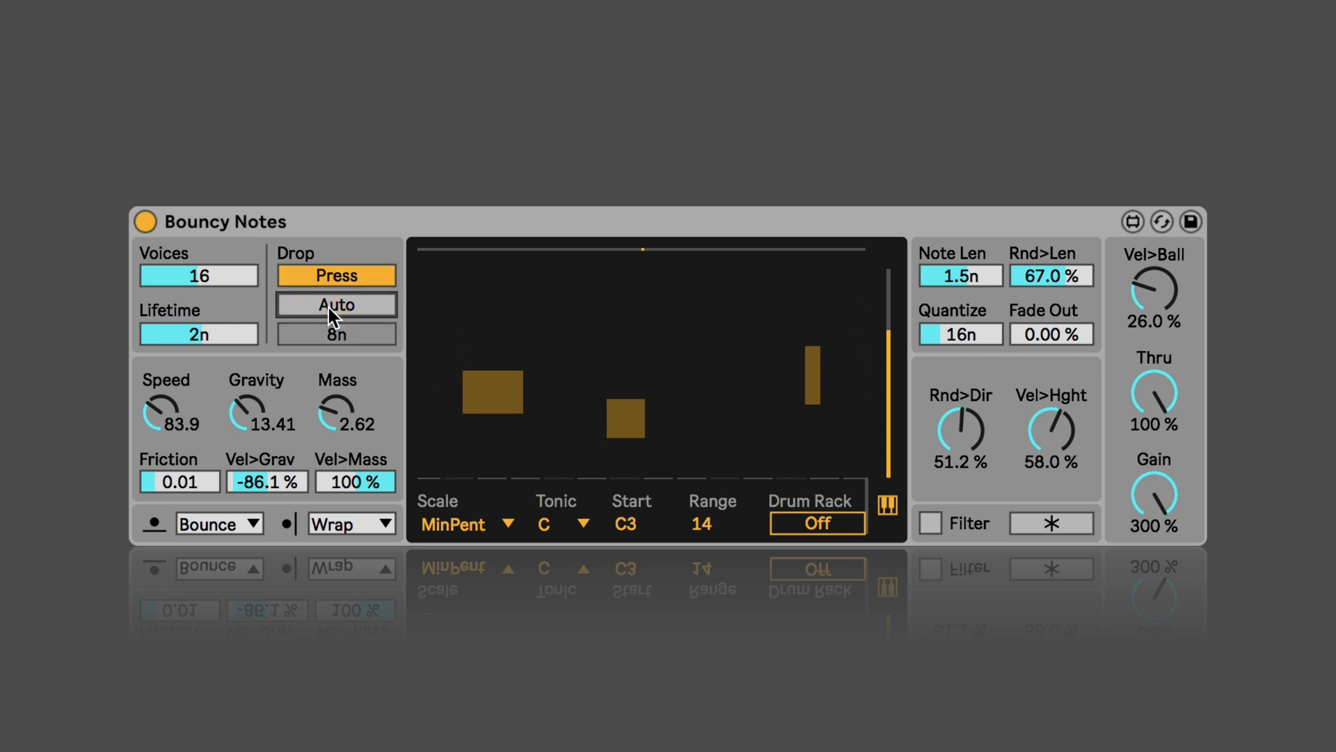
click(330, 308)
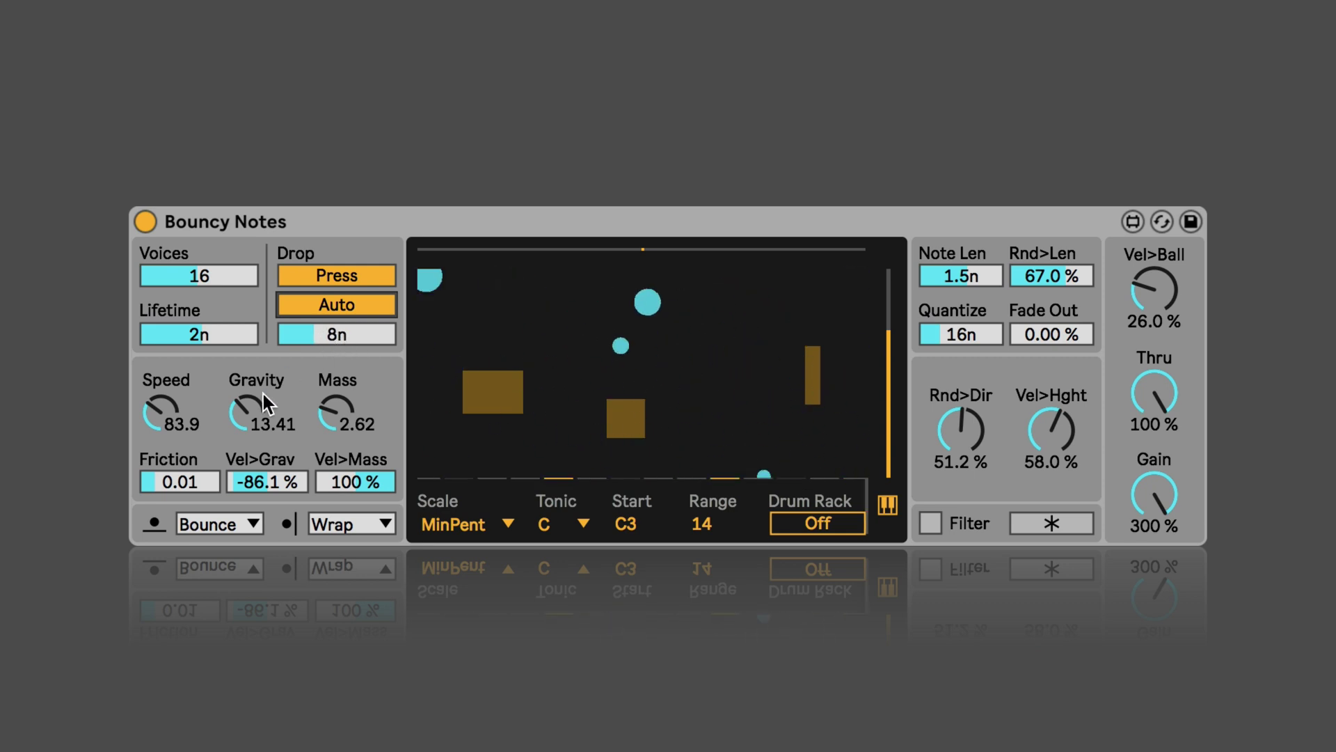
Step: Set ball speed to 67.5, gravity 10.03, mass 2.84 and Vel>Grav to 16.3 %
drag(155, 415, 154, 348)
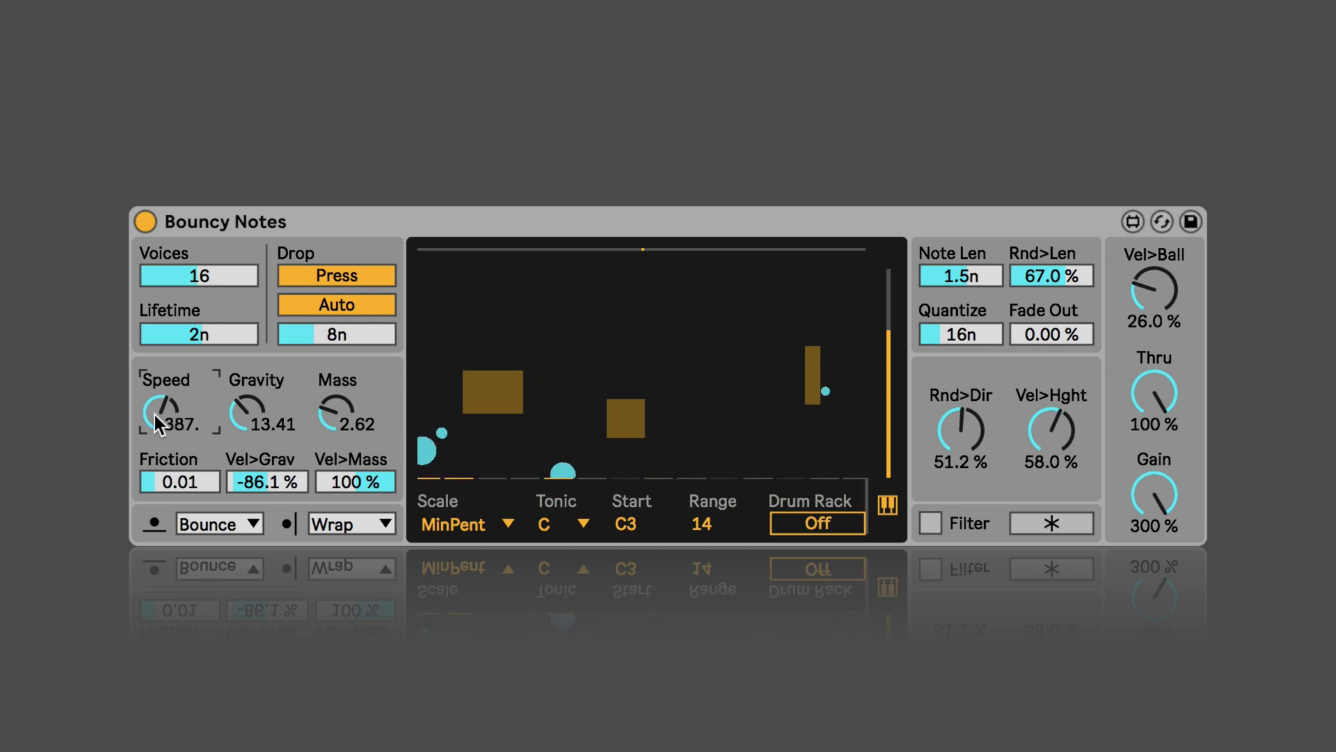
drag(154, 412, 154, 497)
click(245, 418)
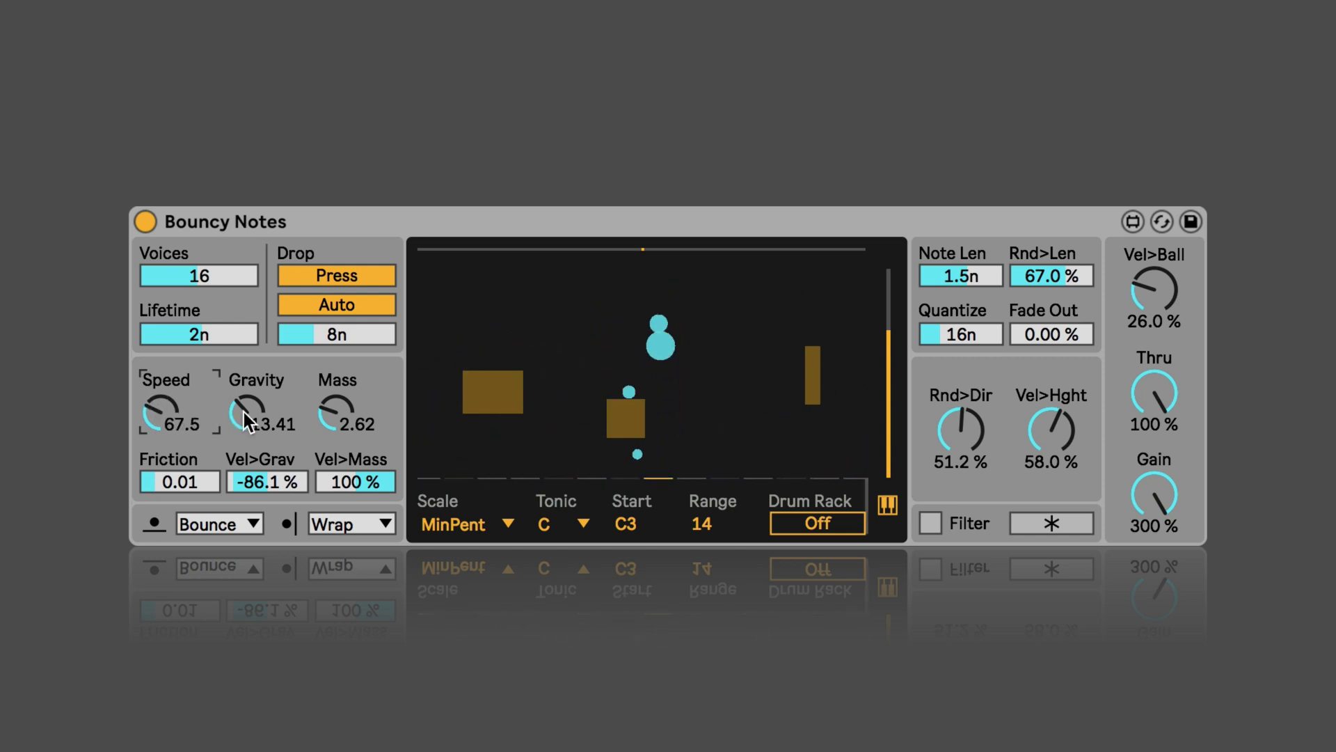
drag(245, 417, 337, 432)
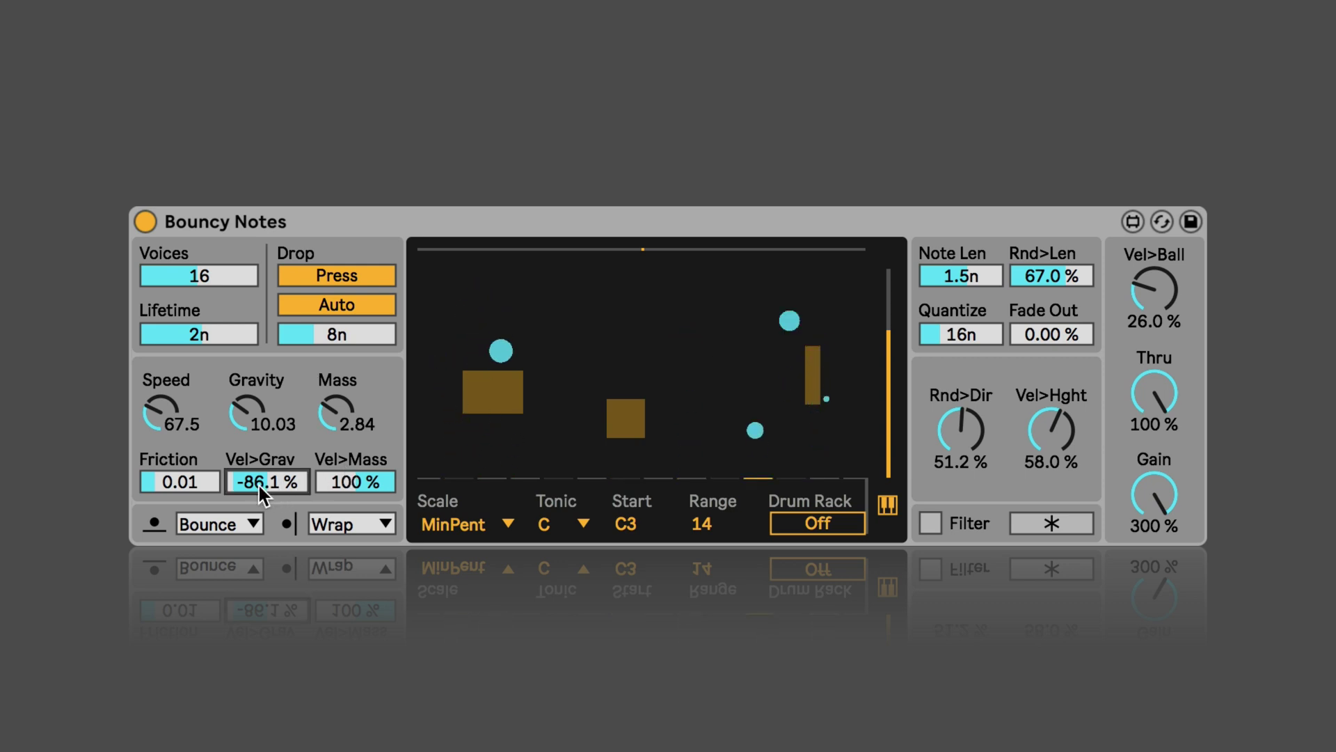
drag(259, 485, 259, 432)
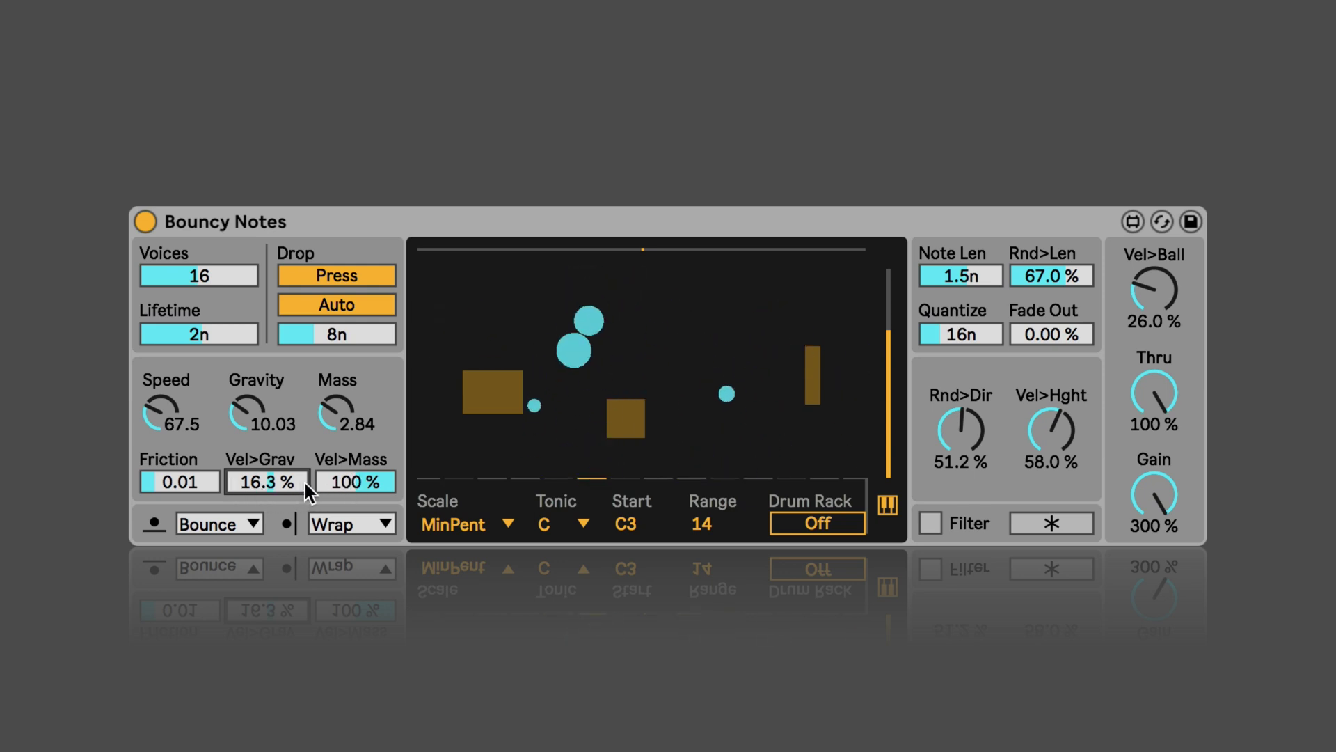
Step: Set the Bouncy Notes floor behaviour to Random and keep the wall behaviour on Wrap
click(213, 527)
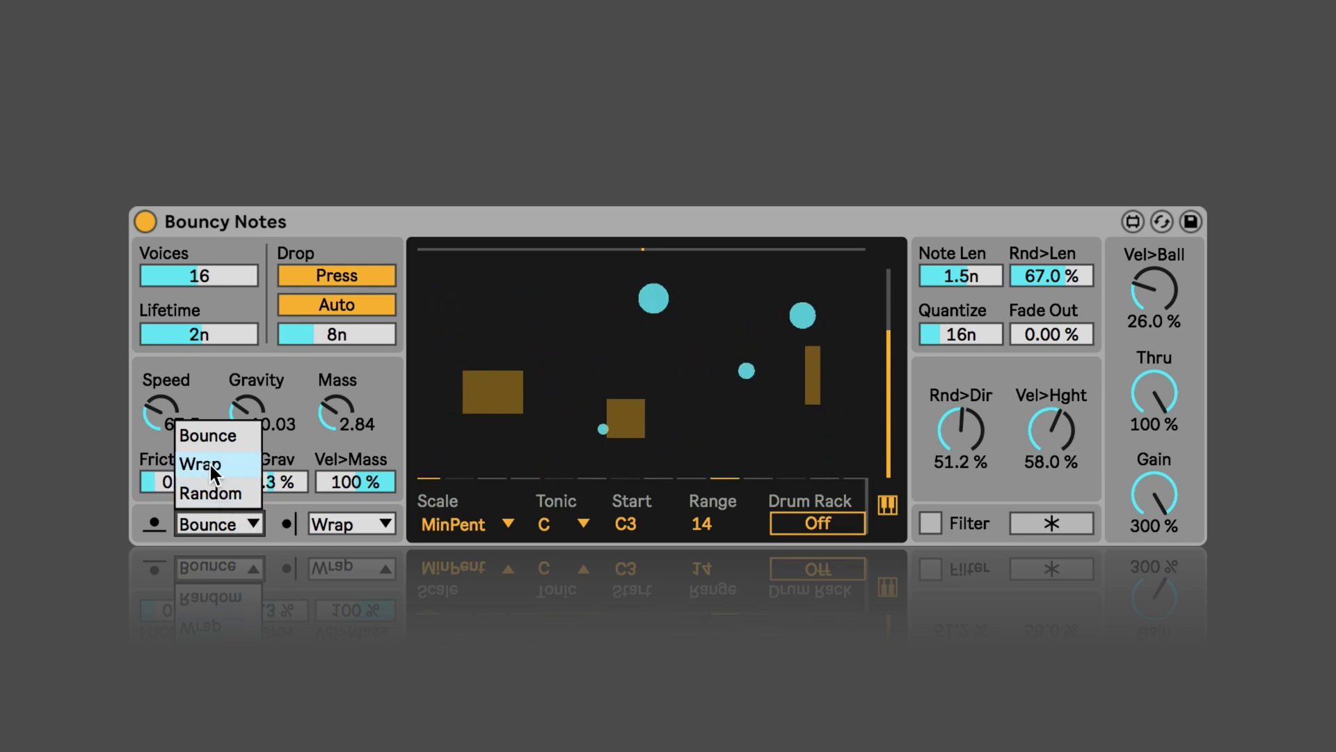
click(209, 465)
click(216, 530)
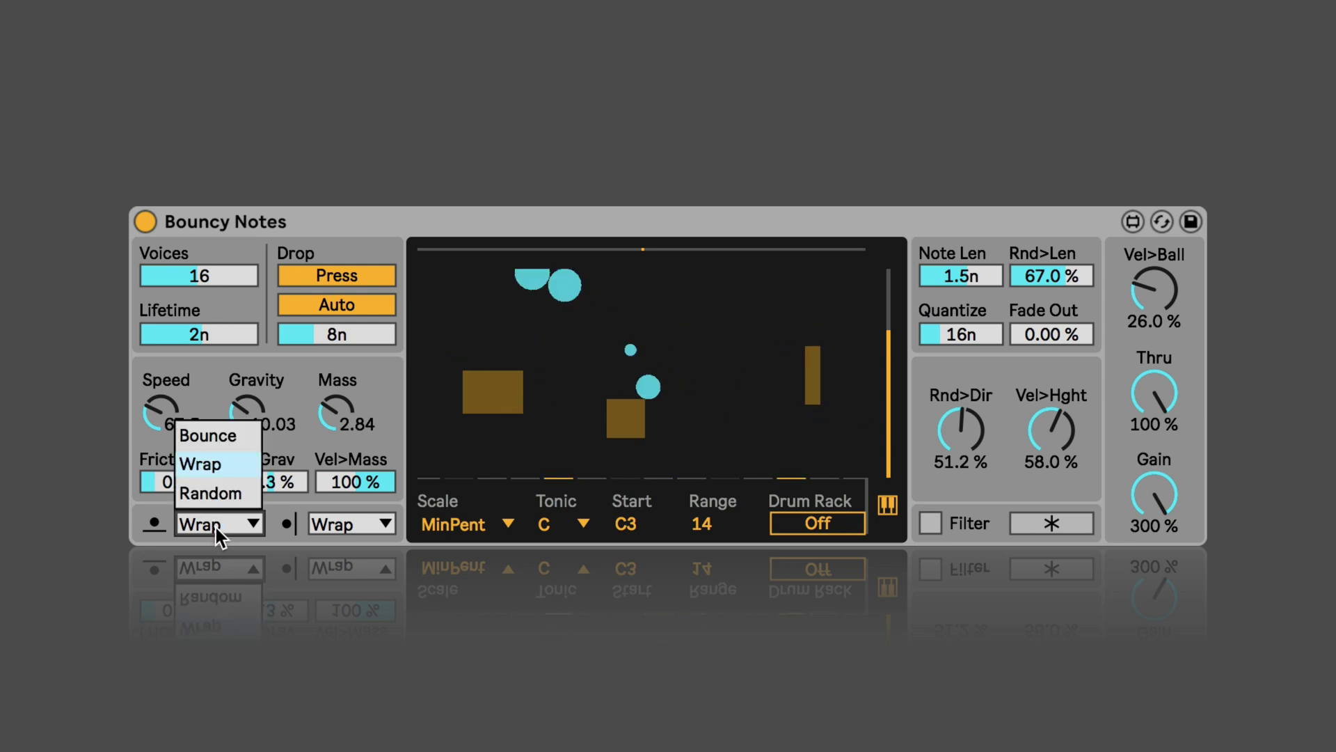
click(221, 494)
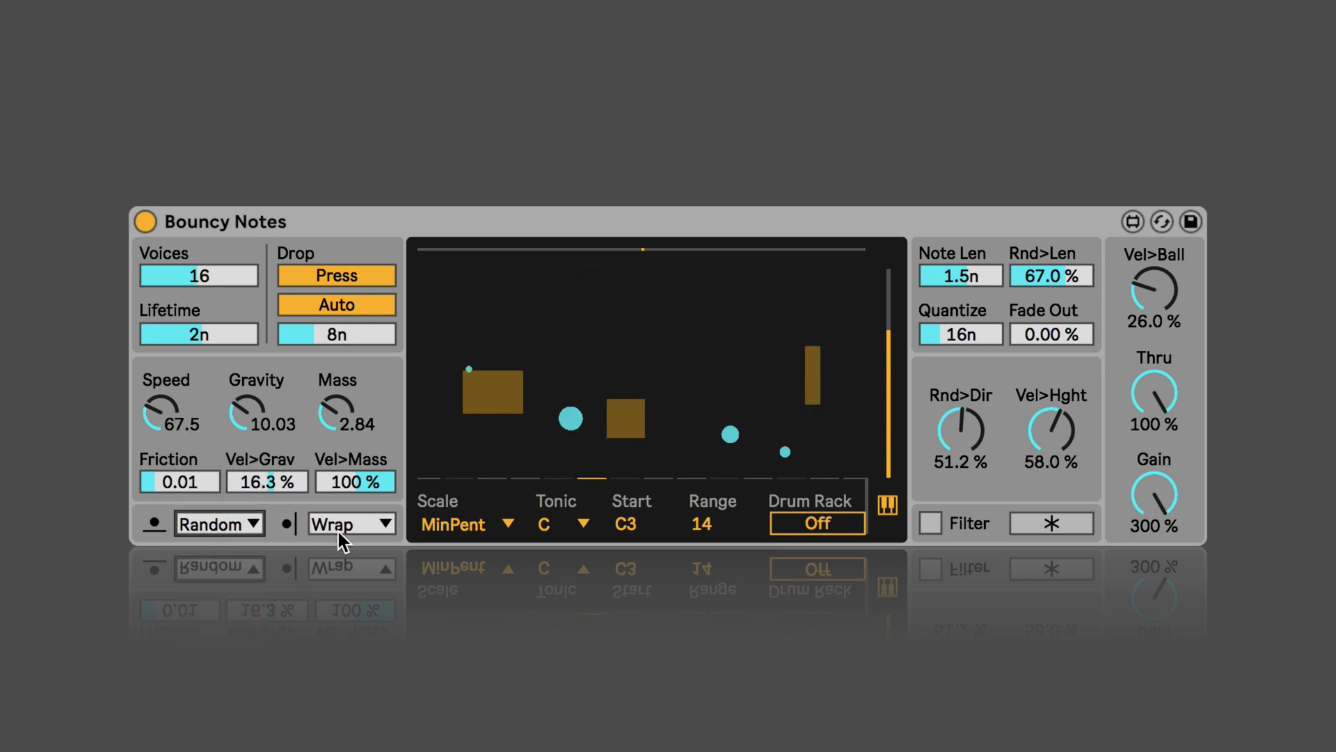
click(359, 531)
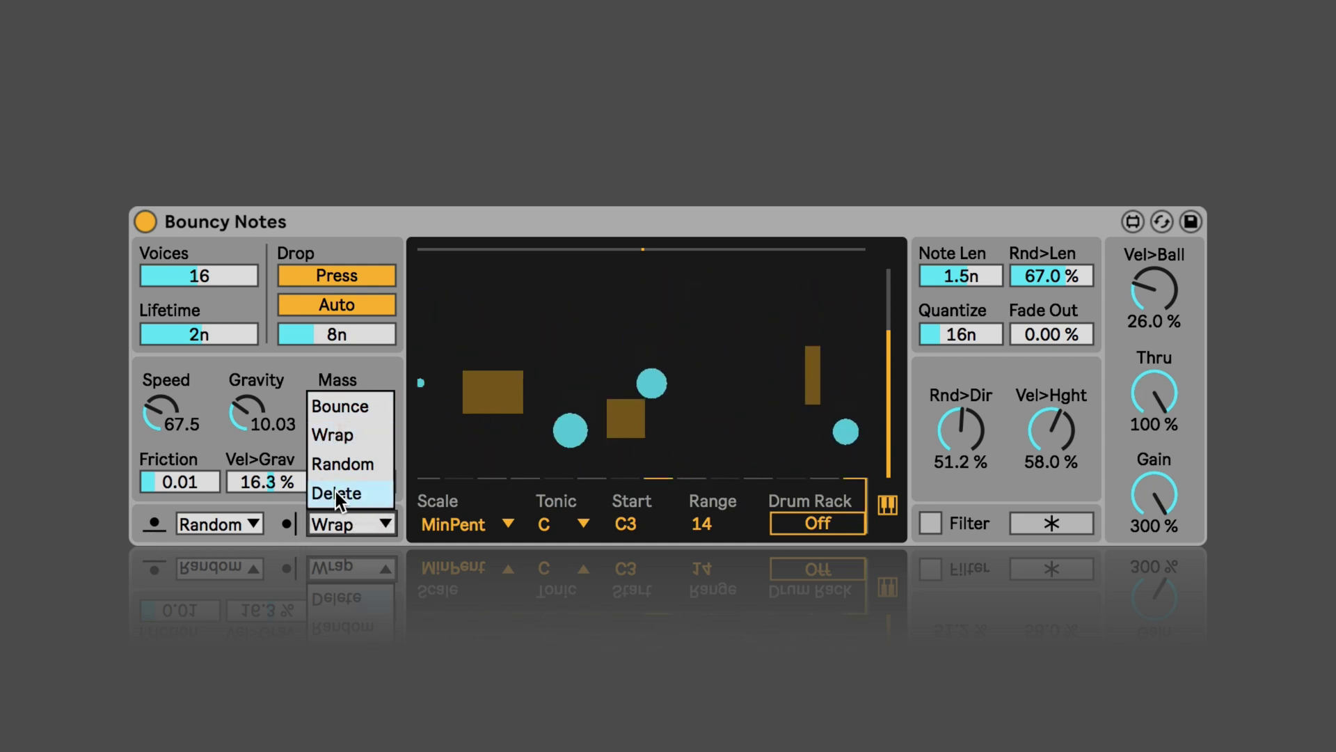
click(279, 506)
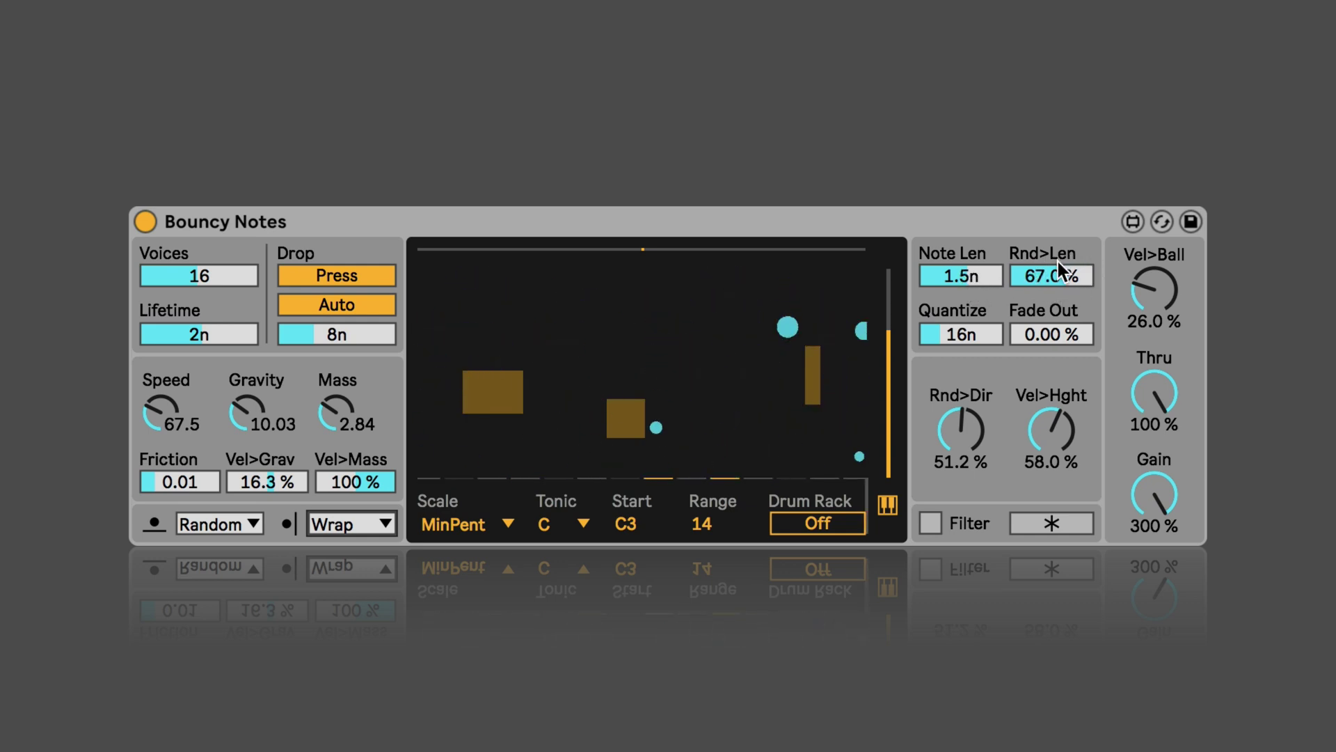
Step: Lengthen the Bouncy Notes Note Len to 4n, trying Quantize values but keeping 16n
drag(964, 275, 965, 277)
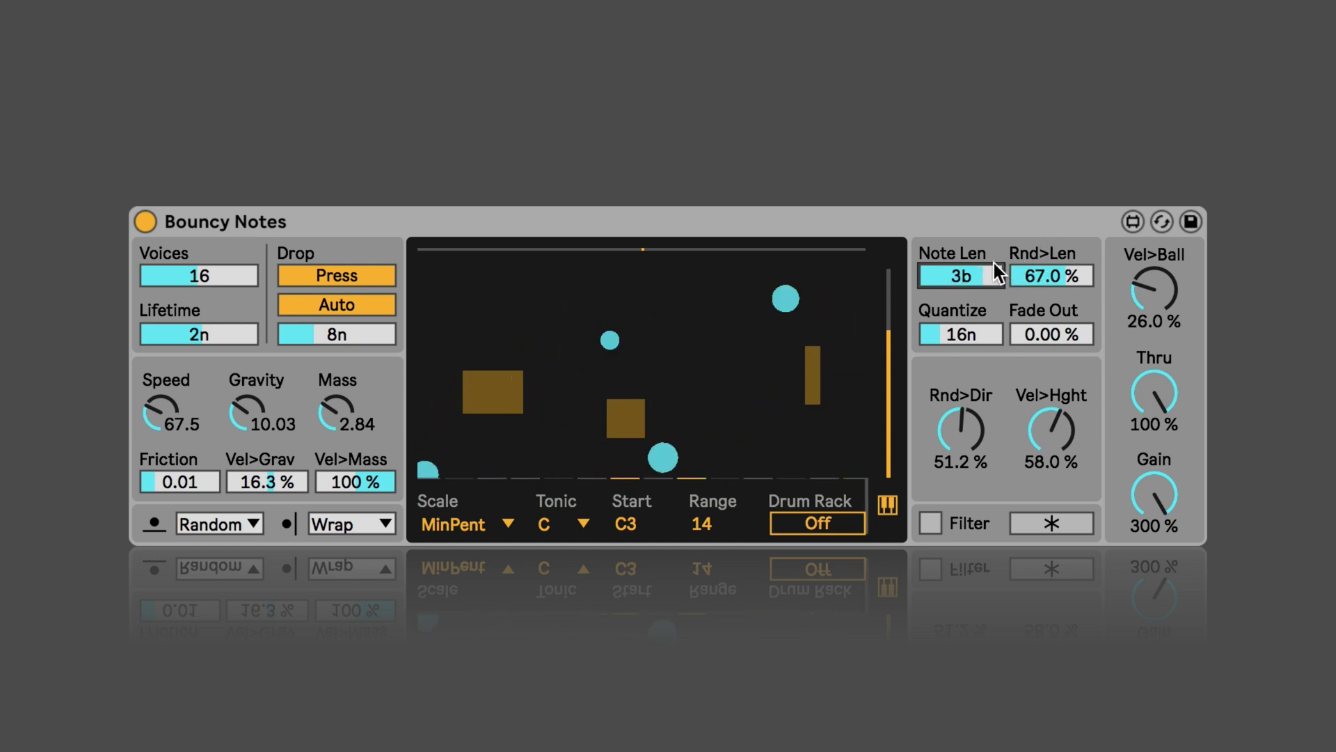
mouse_move(956, 279)
mouse_down()
mouse_move(957, 299)
mouse_move(957, 279)
mouse_up()
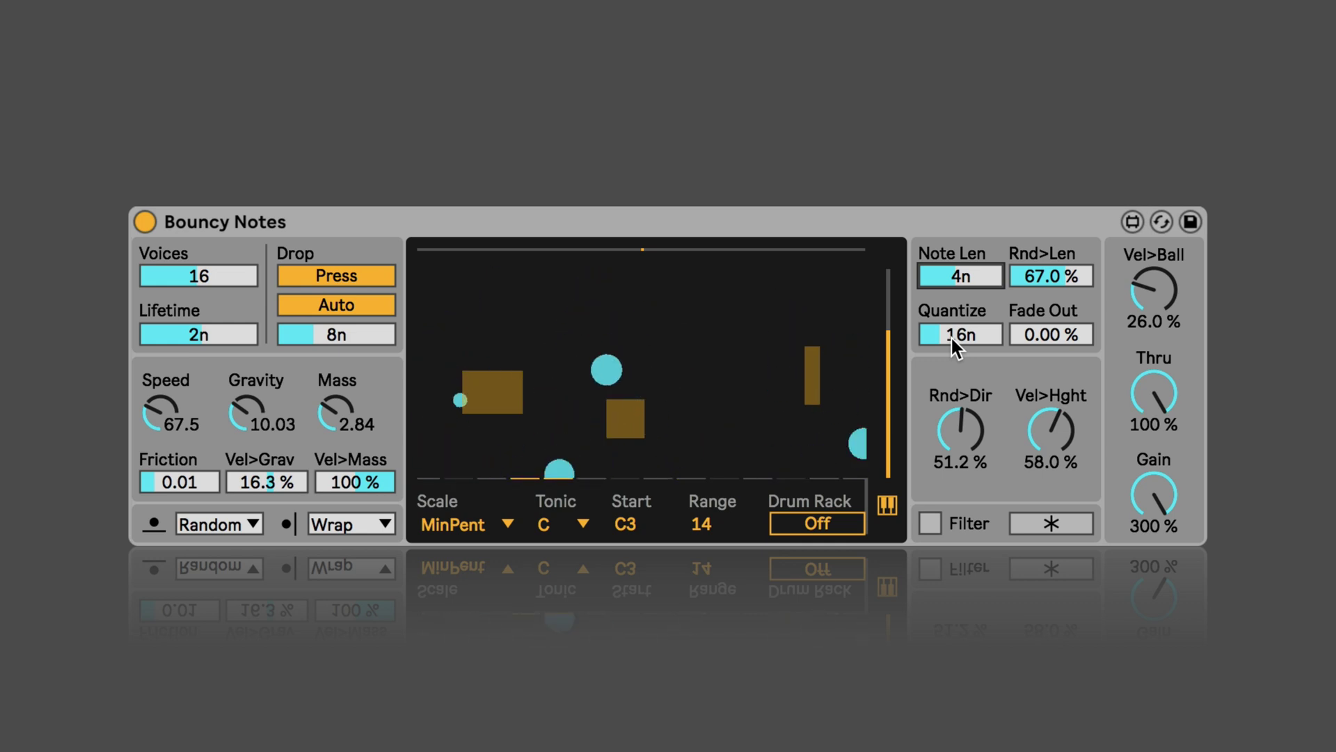
mouse_move(948, 335)
mouse_down()
mouse_move(949, 299)
mouse_move(948, 368)
mouse_move(948, 307)
mouse_move(949, 335)
mouse_up()
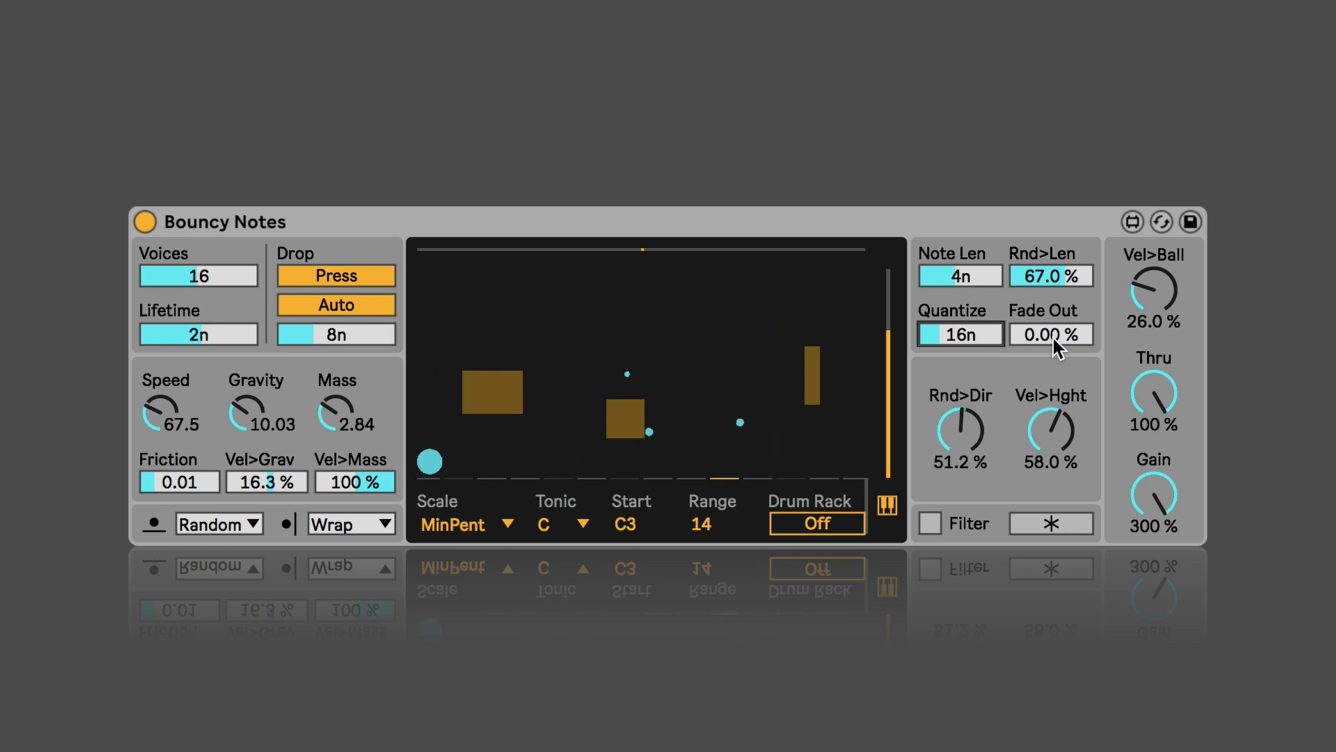
Step: Sweep Fade Out up to 100 % and down to about 2 %, then settle at 26.9 %
drag(1053, 335, 1053, 279)
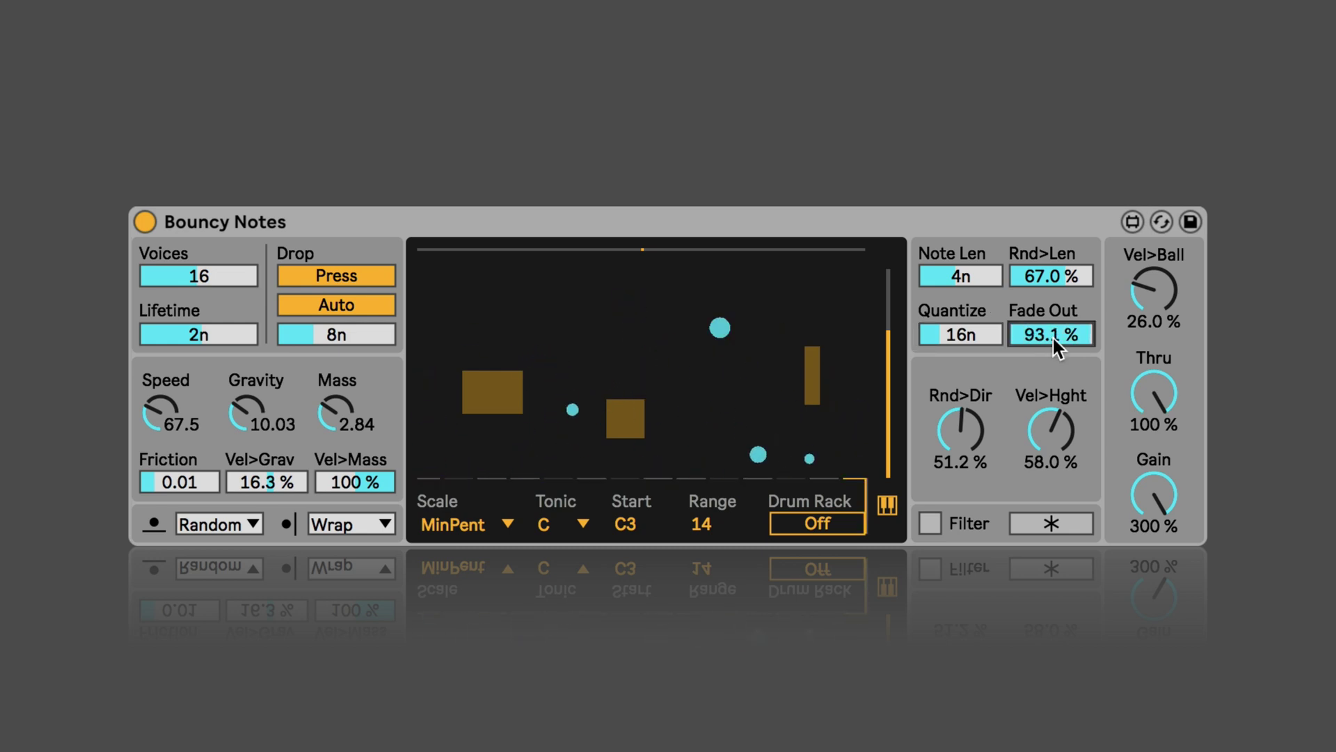
drag(1053, 335, 1052, 314)
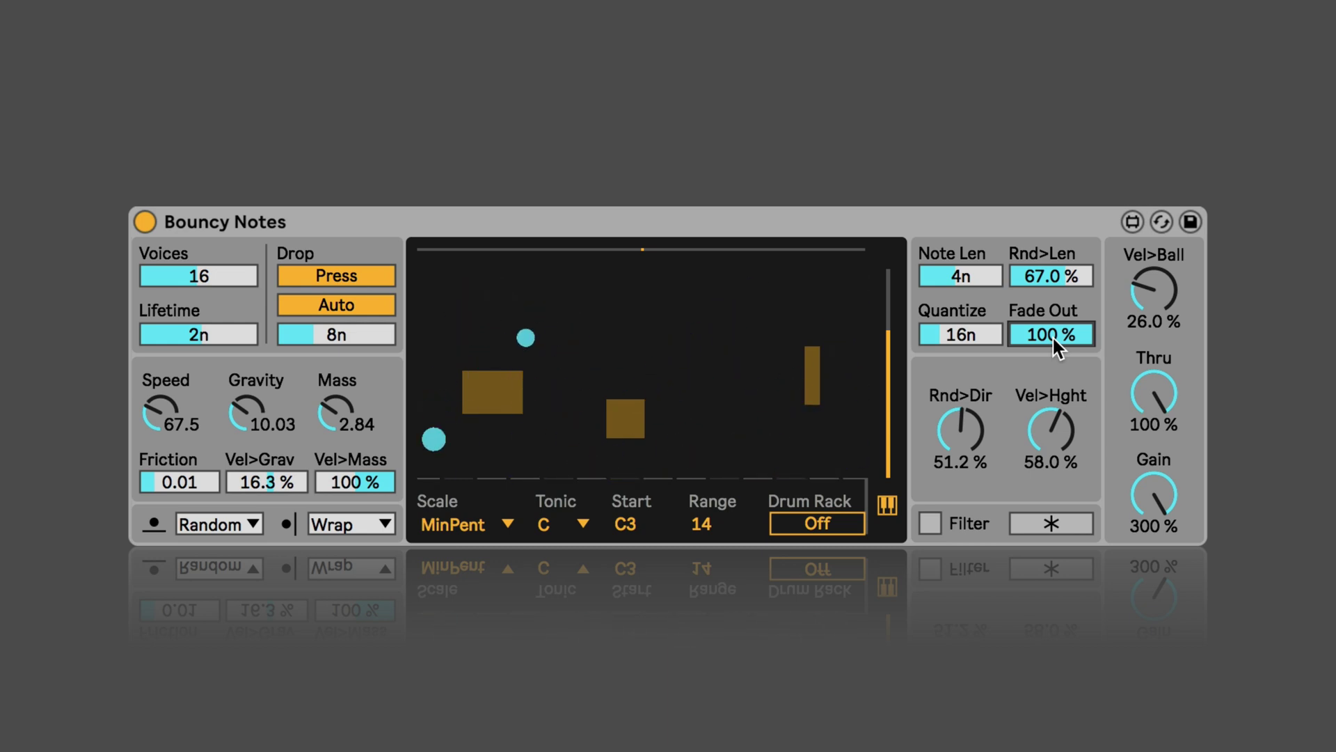
drag(1052, 335, 1053, 400)
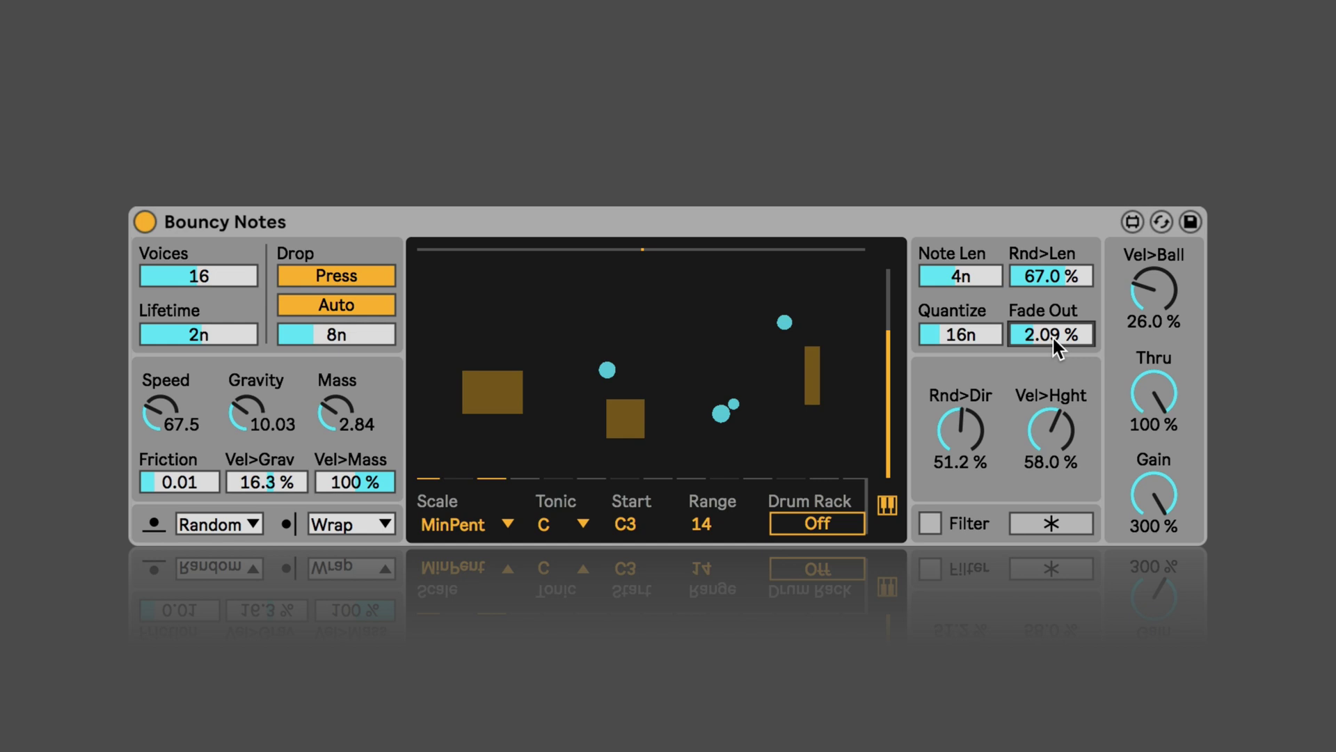
drag(1053, 336, 1052, 314)
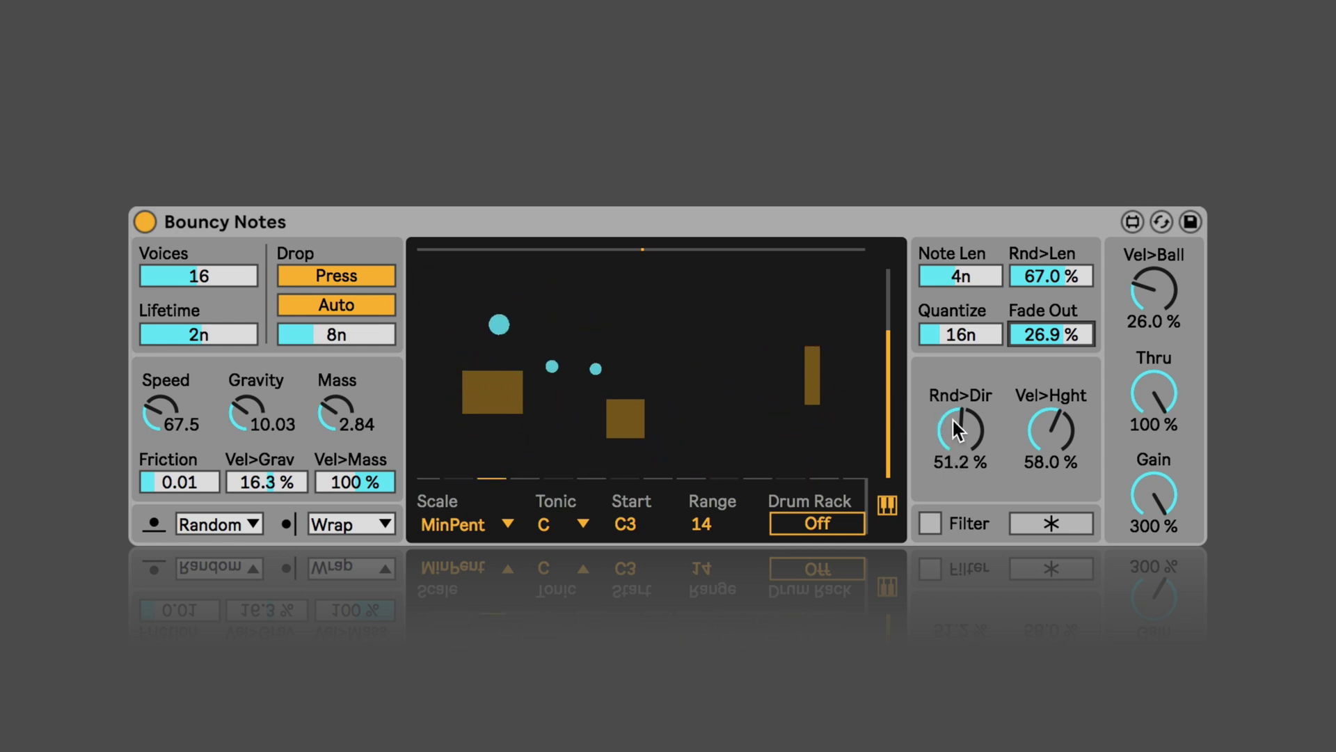
Step: Set Rnd>Dir to 48.8 % after a reset, and lower Vel>Hght to 46.2 %
mouse_move(963, 423)
mouse_down()
mouse_move(963, 396)
mouse_move(964, 425)
mouse_up()
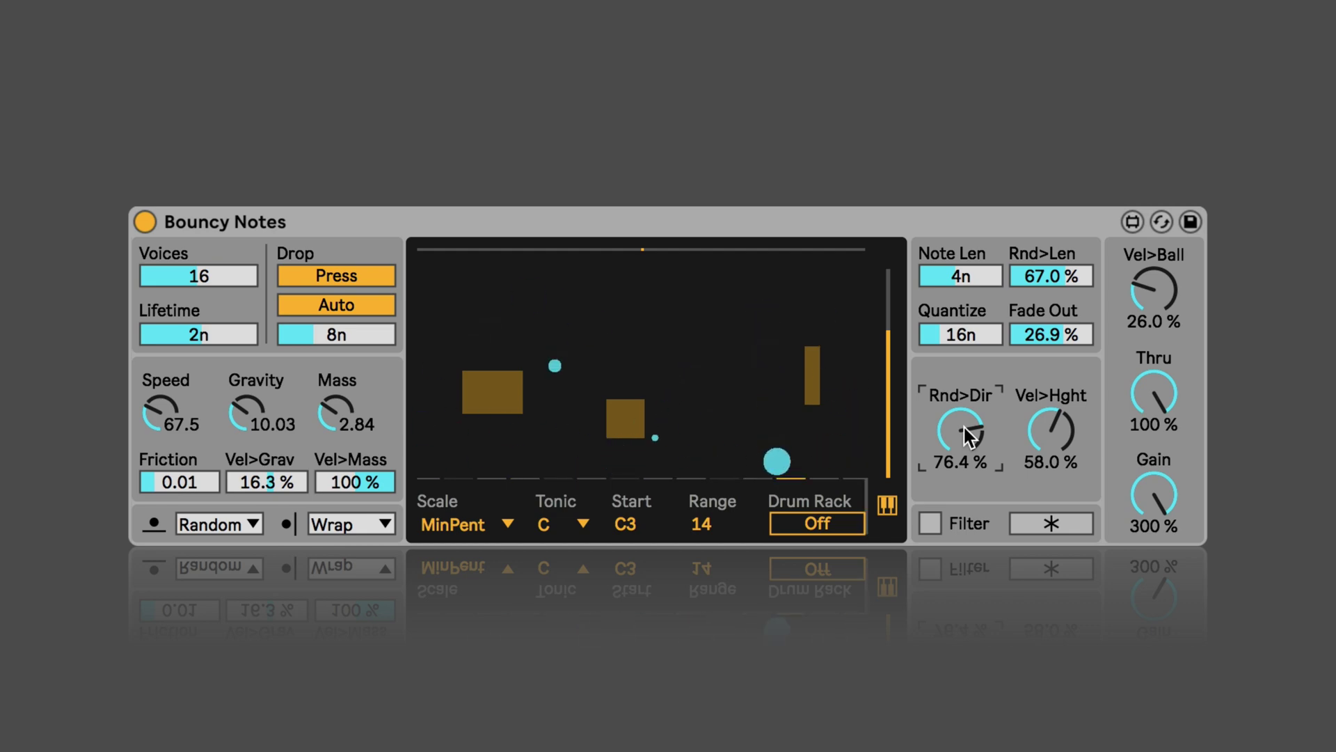
key(Delete)
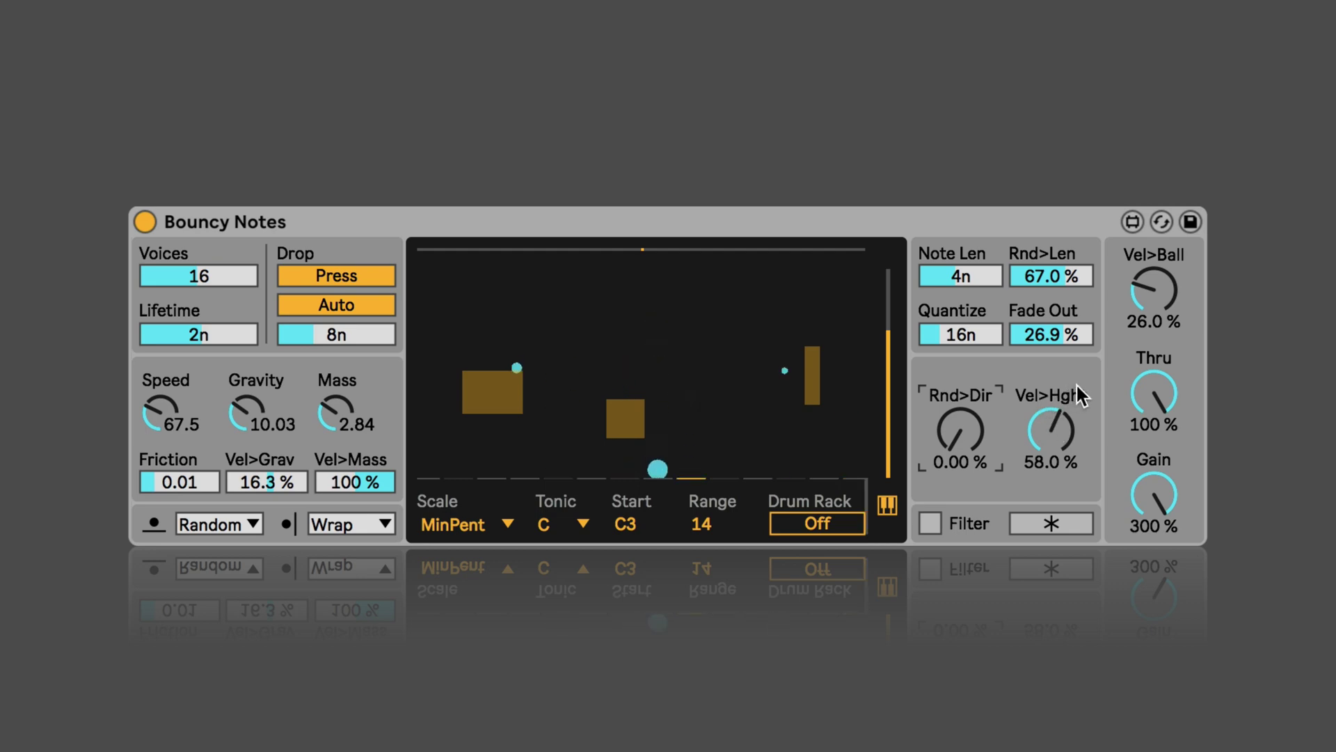
click(1052, 437)
mouse_move(1051, 426)
mouse_down()
mouse_move(1052, 470)
mouse_move(1052, 404)
mouse_move(1052, 439)
mouse_up()
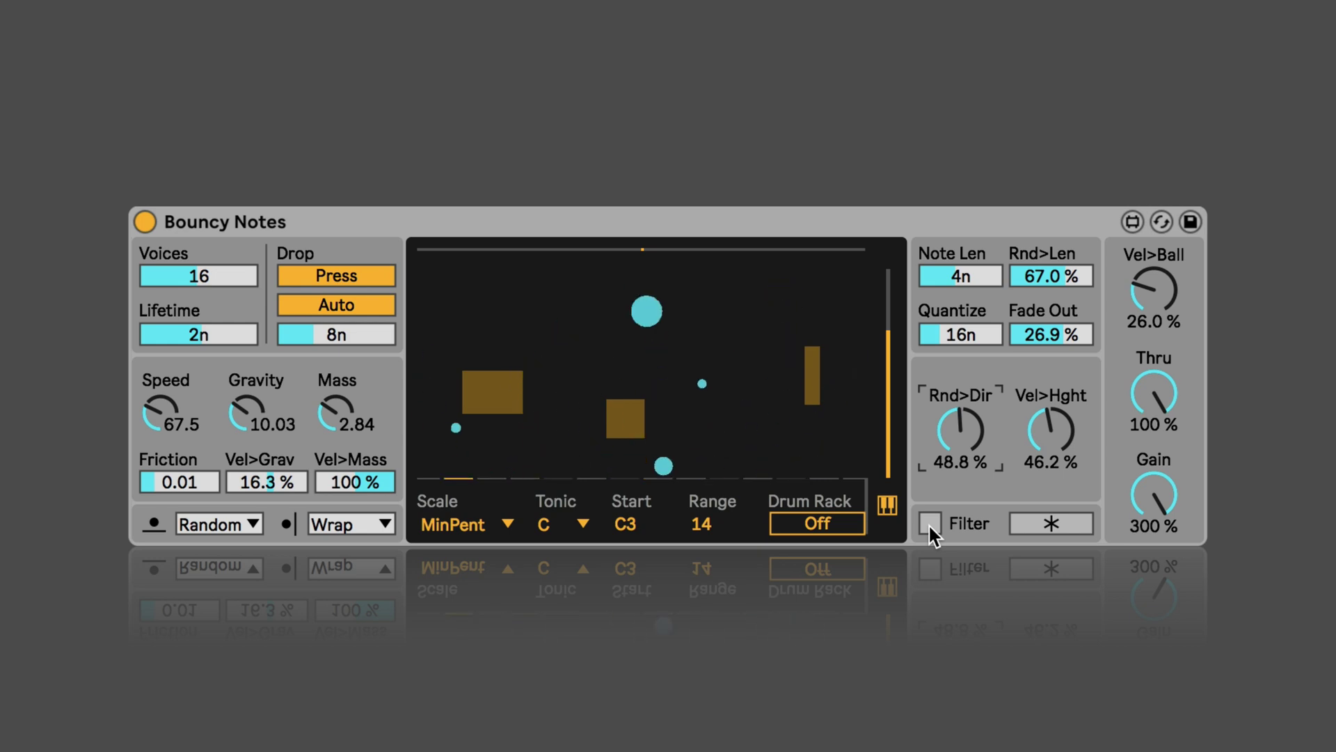
Step: Toggle the * button on and back off, and raise Vel>Ball to 72.4 %
click(1055, 521)
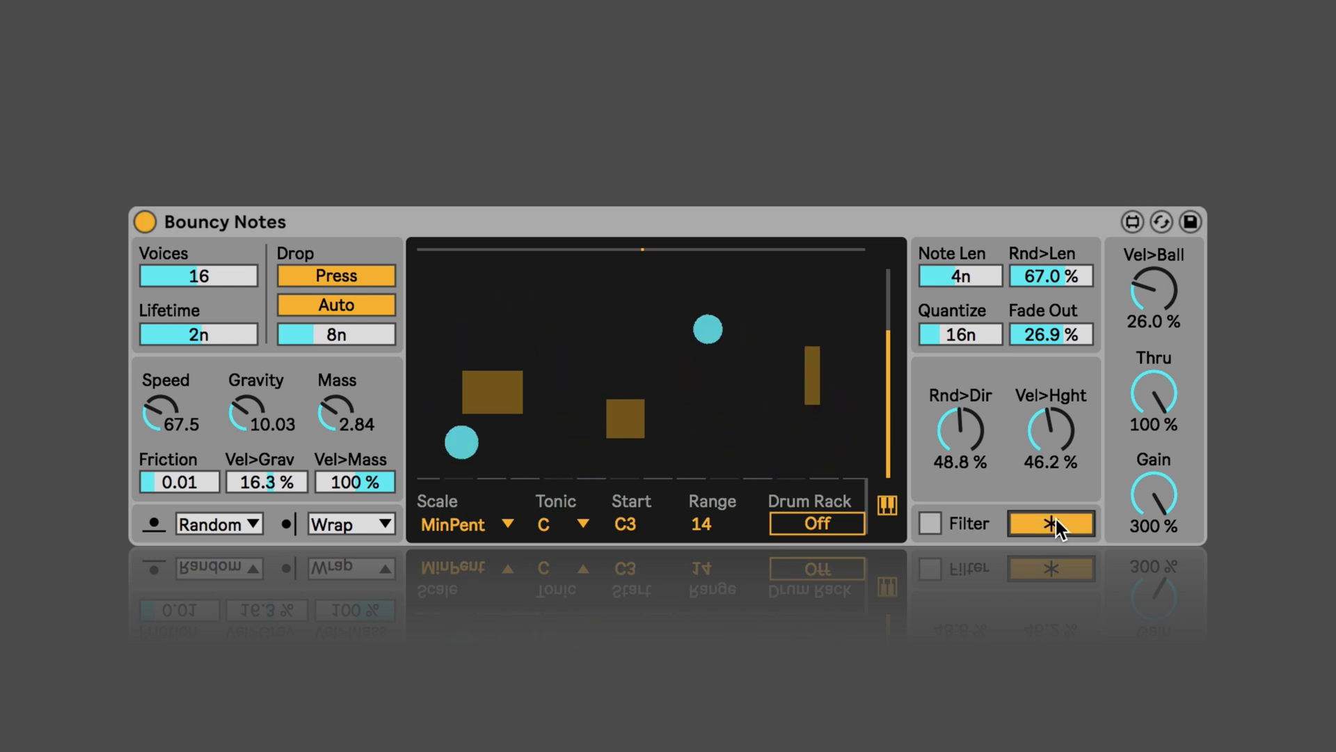
click(1056, 522)
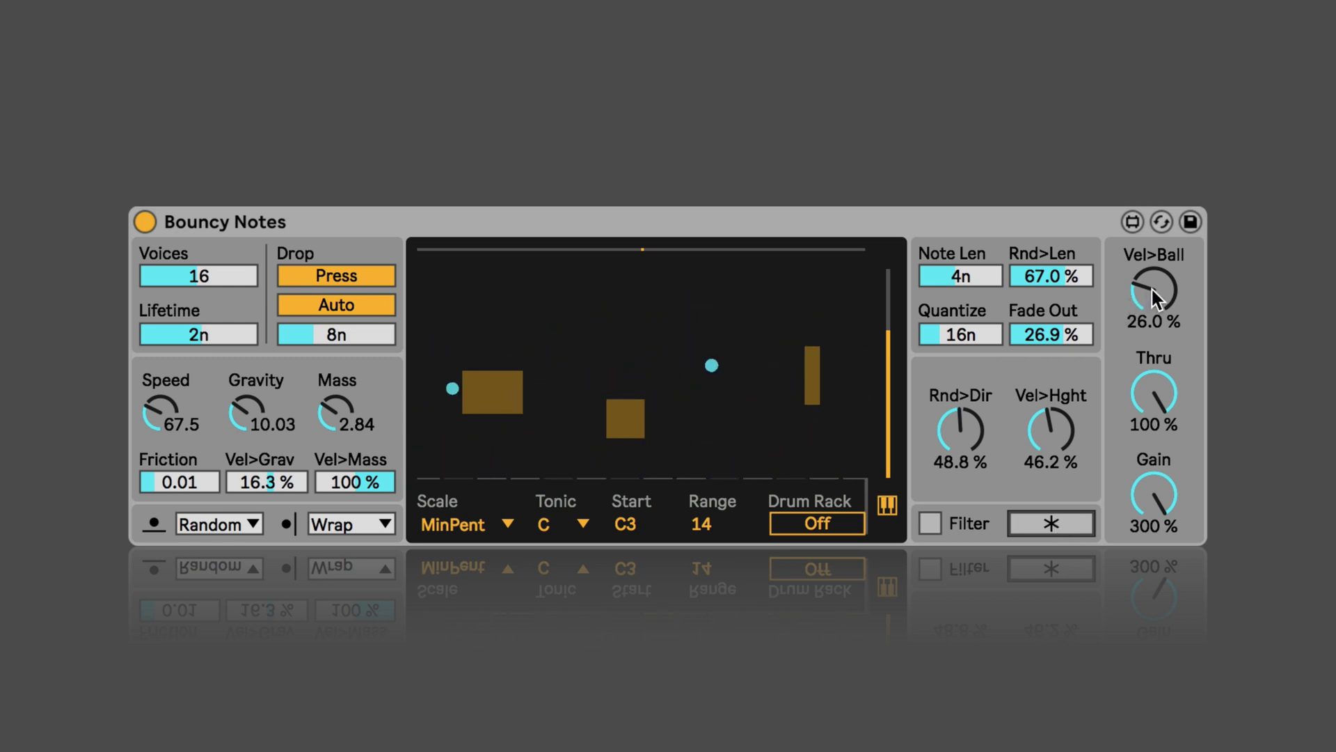
drag(1150, 292, 1146, 244)
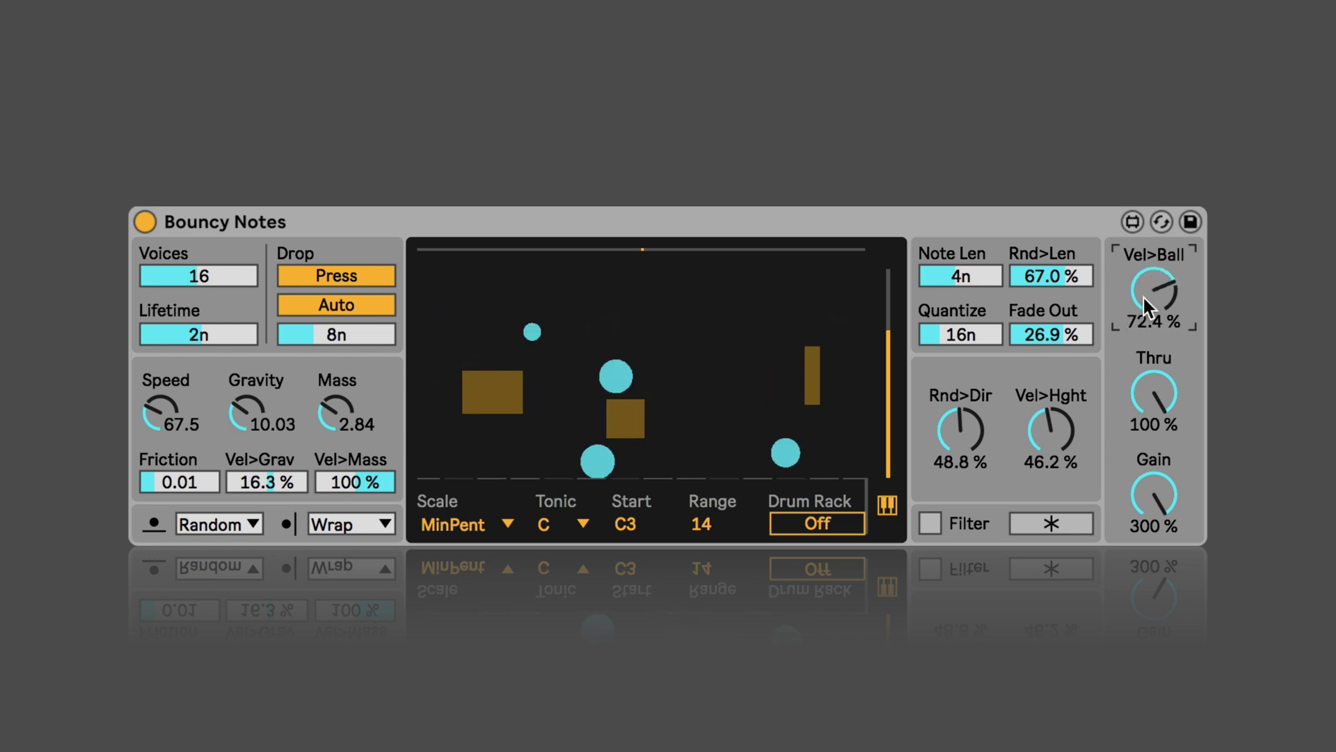
Step: Audition lower Thru and Gain amounts, leaving Thru at 100 % and Gain at 300 %
click(1157, 389)
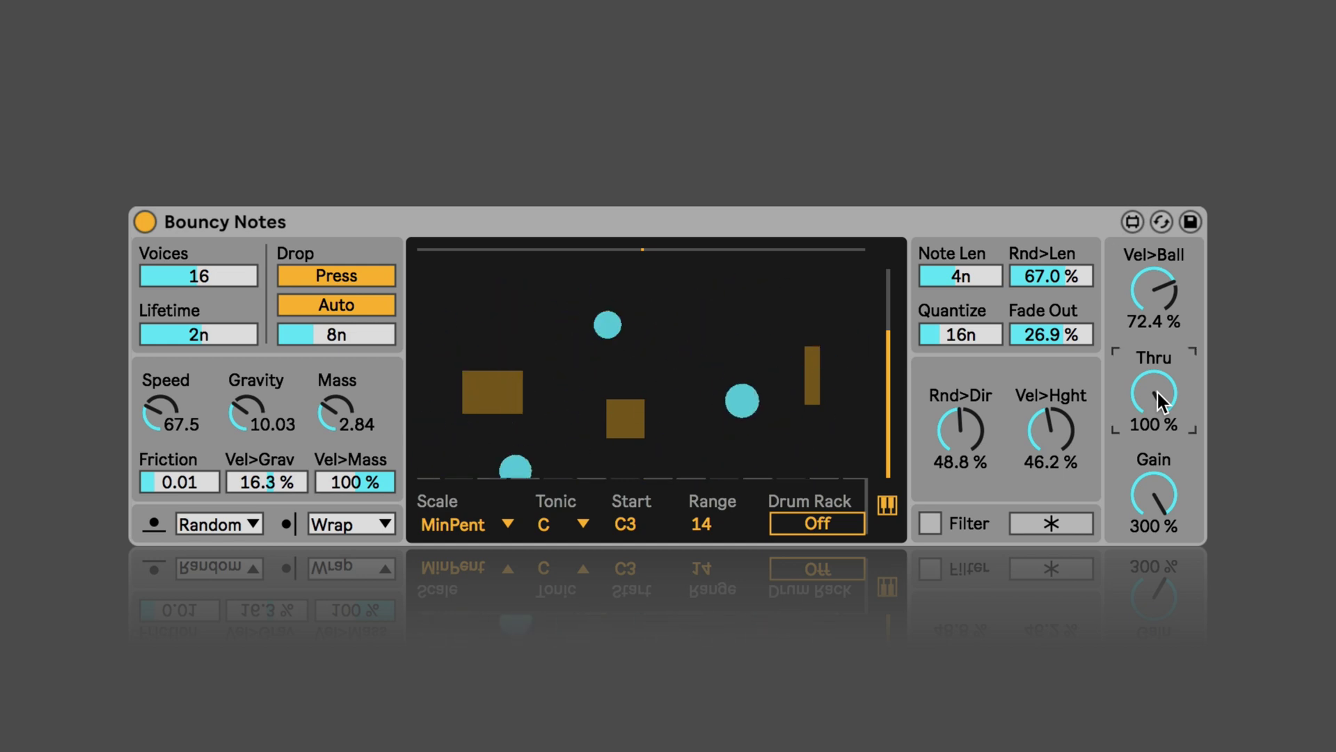
mouse_move(1157, 390)
mouse_down()
mouse_move(1157, 486)
mouse_move(1157, 388)
mouse_up()
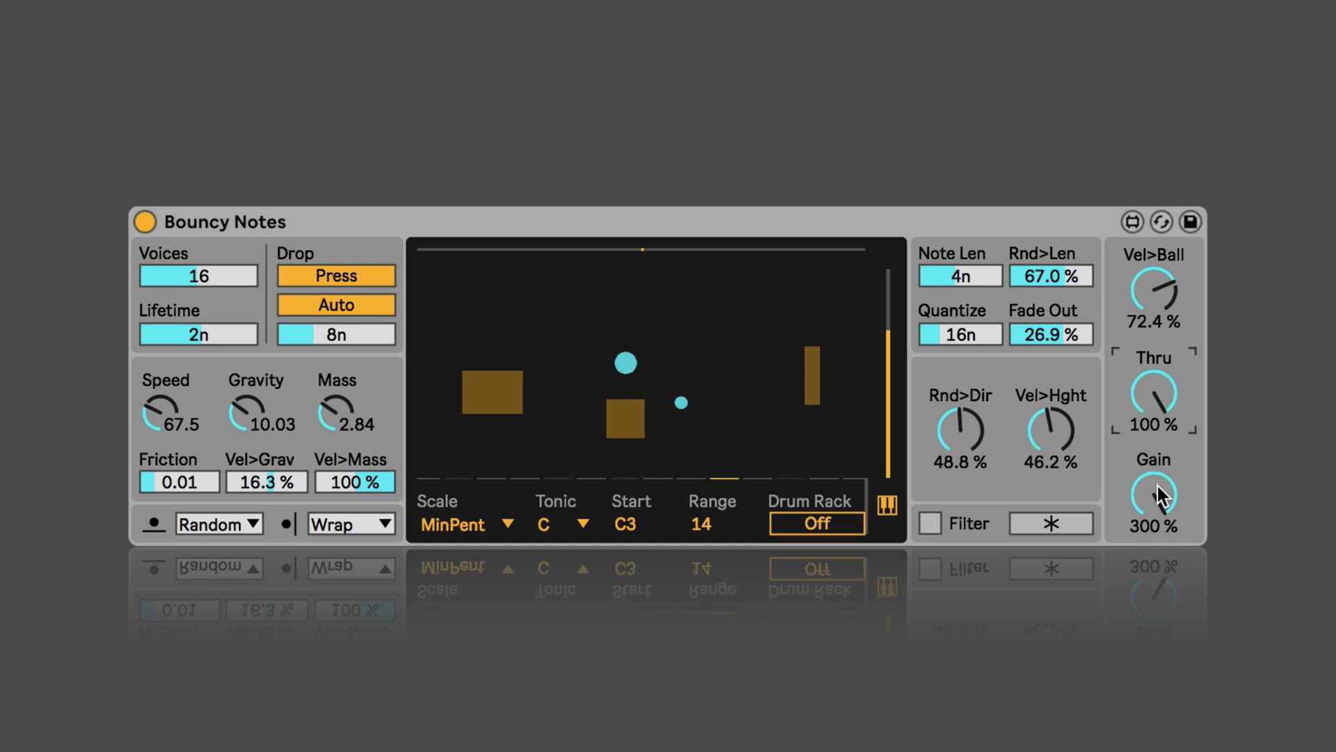
mouse_move(1157, 484)
mouse_down()
mouse_move(1157, 558)
mouse_move(1160, 490)
mouse_up()
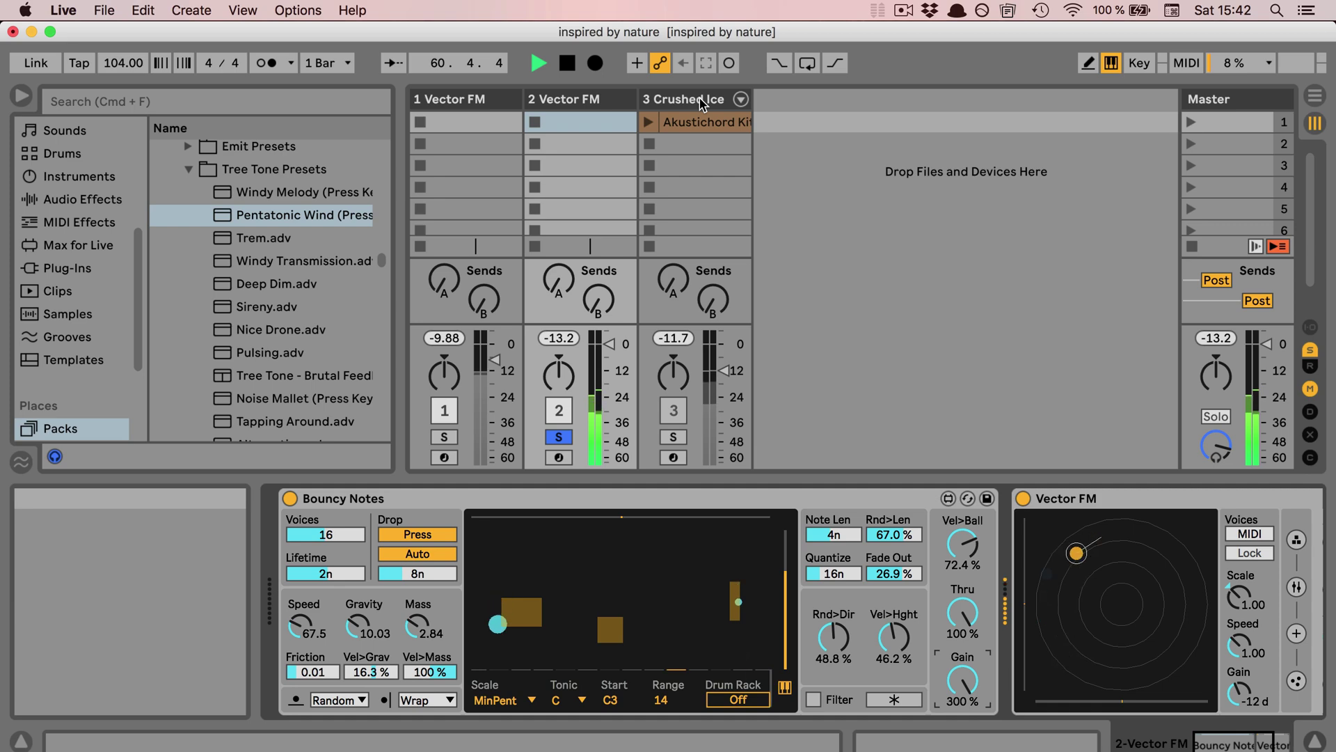
Step: Select the Beat Accent Drum Rack on 3 Crushed Ice and unsolo 2 Vector FM
click(703, 103)
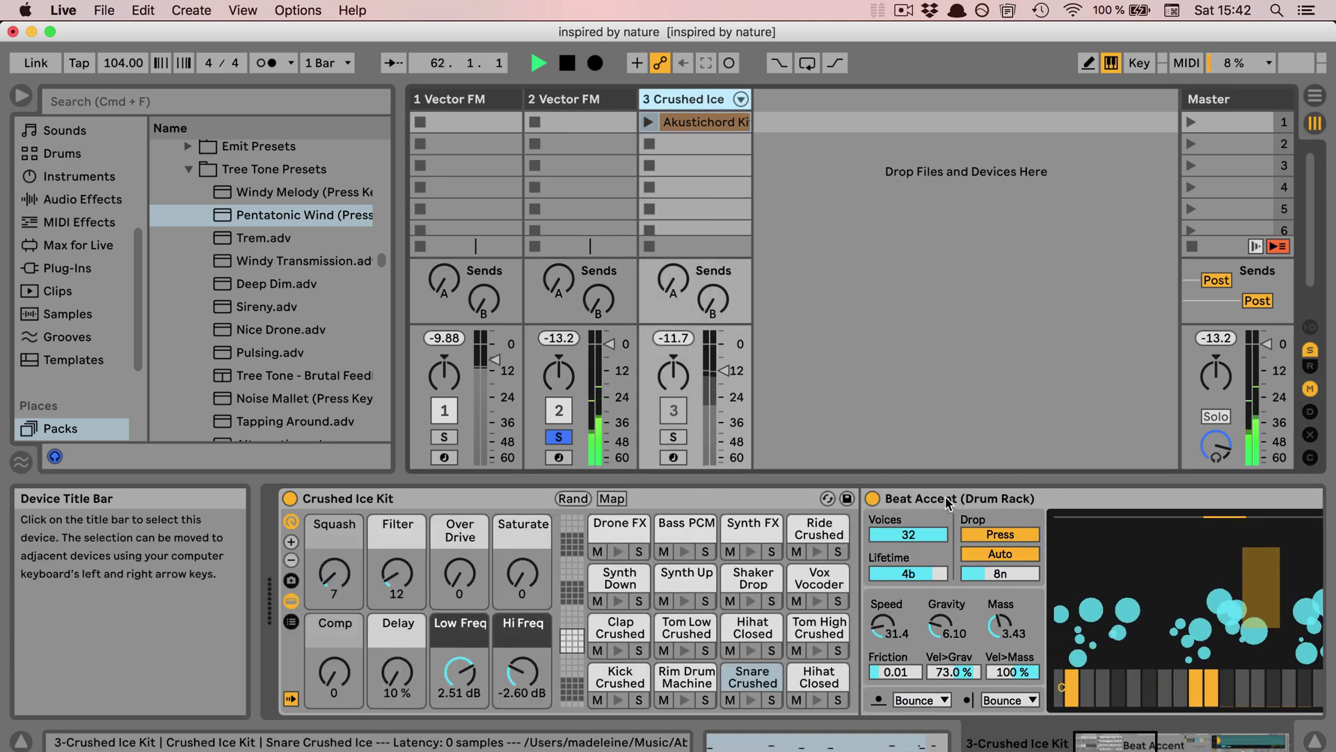
click(986, 502)
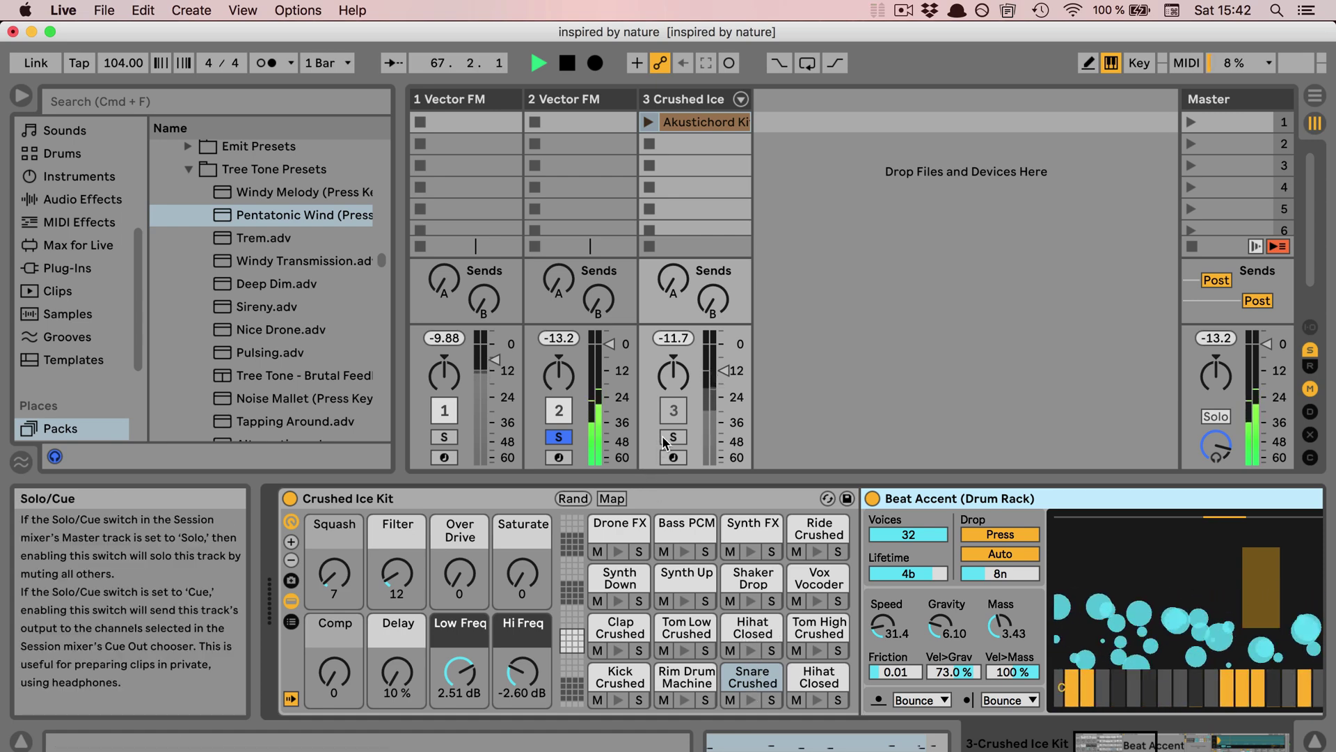
click(557, 437)
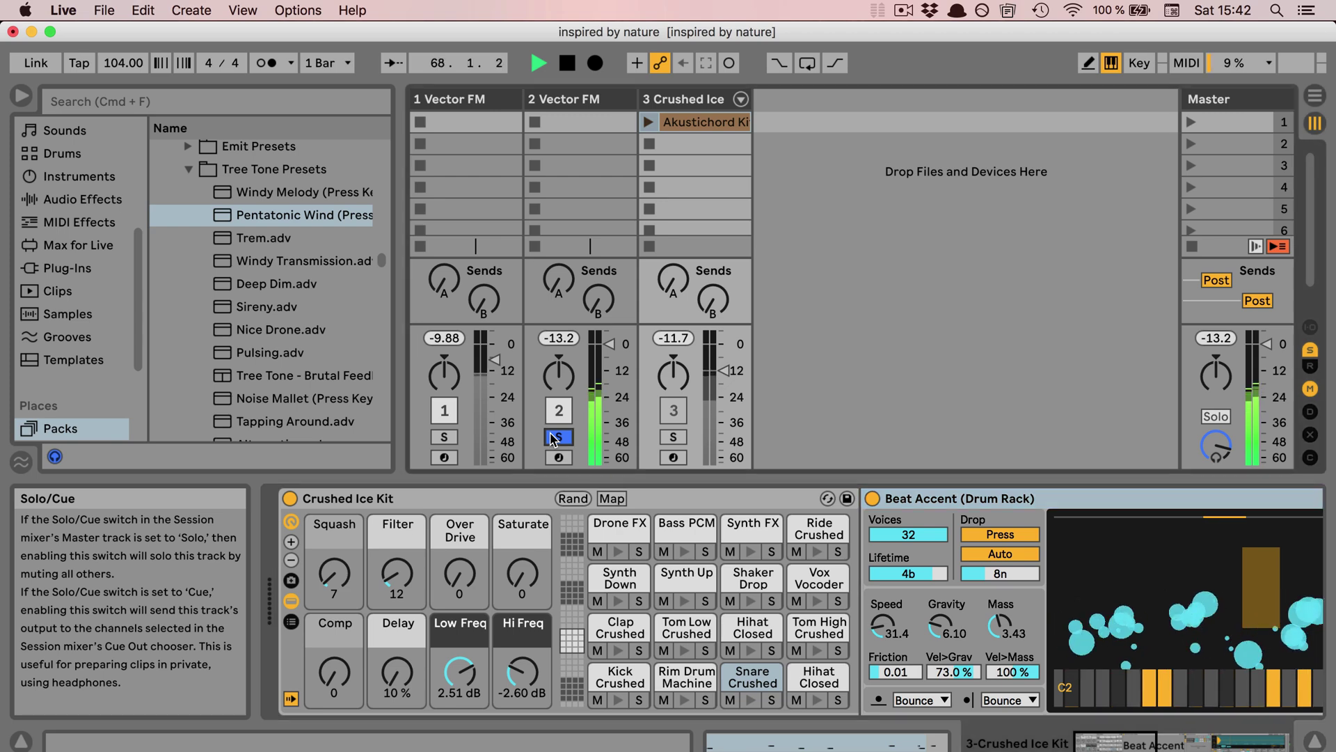
Step: Switch on tracks 1–3 and launch the Akustichord clip on the Crushed Ice track
click(444, 410)
click(559, 411)
click(674, 410)
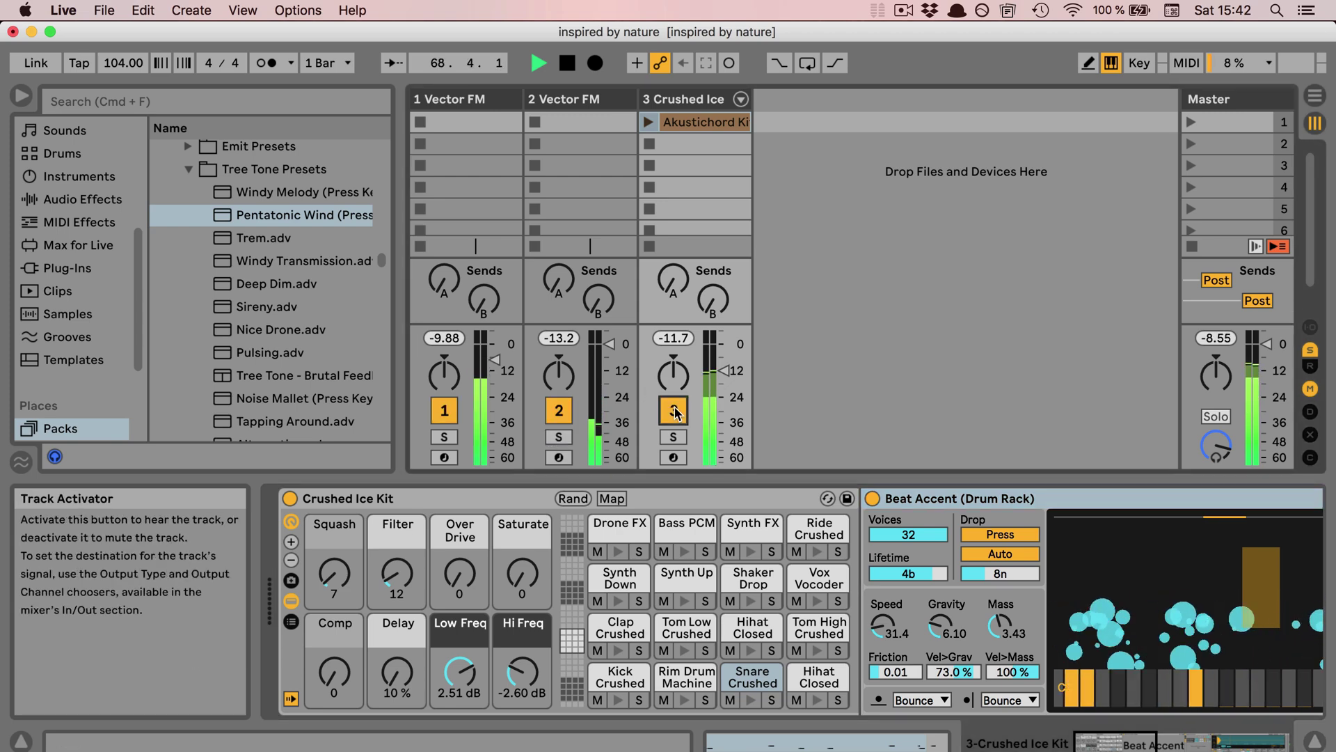
click(647, 122)
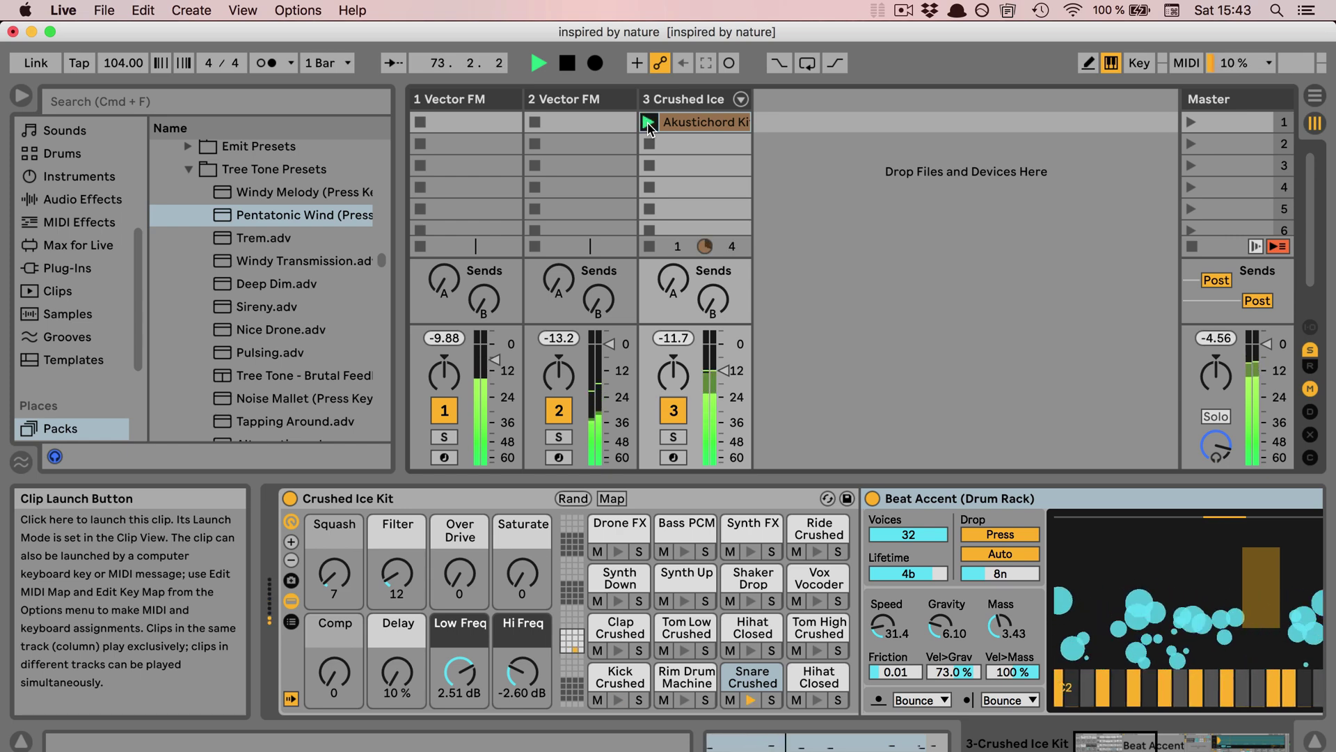